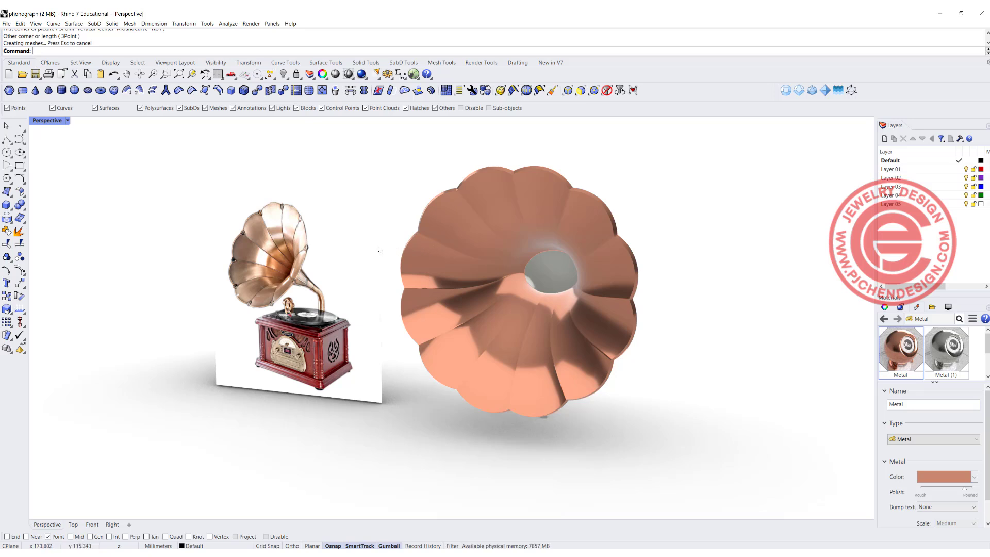
- Examine the finished phonograph horn and its red curved neck from several angles alongside the reference photo
mouse_move(378, 248)
right_down()
mouse_move(442, 246)
mouse_move(380, 258)
mouse_move(301, 248)
mouse_move(381, 261)
right_up()
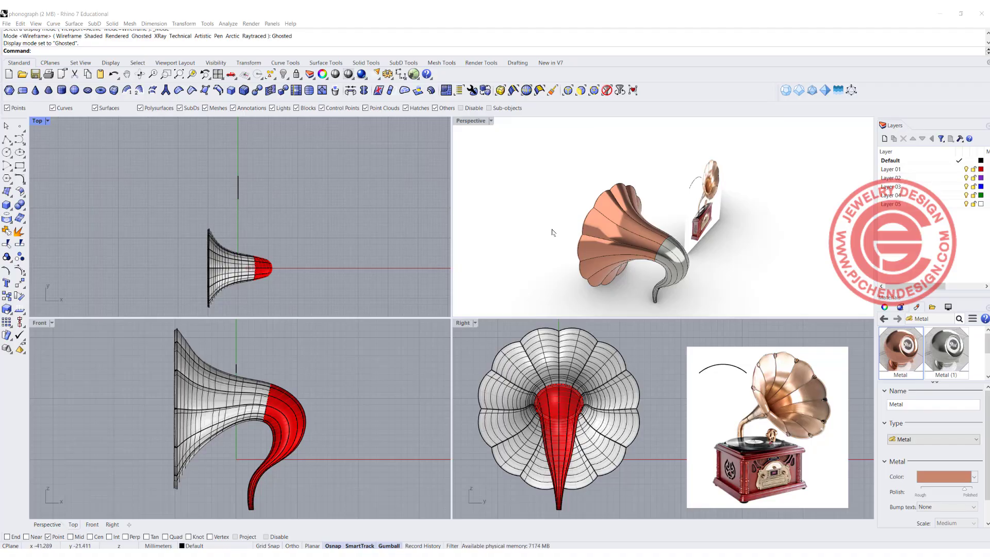
right_drag(680, 216, 734, 171)
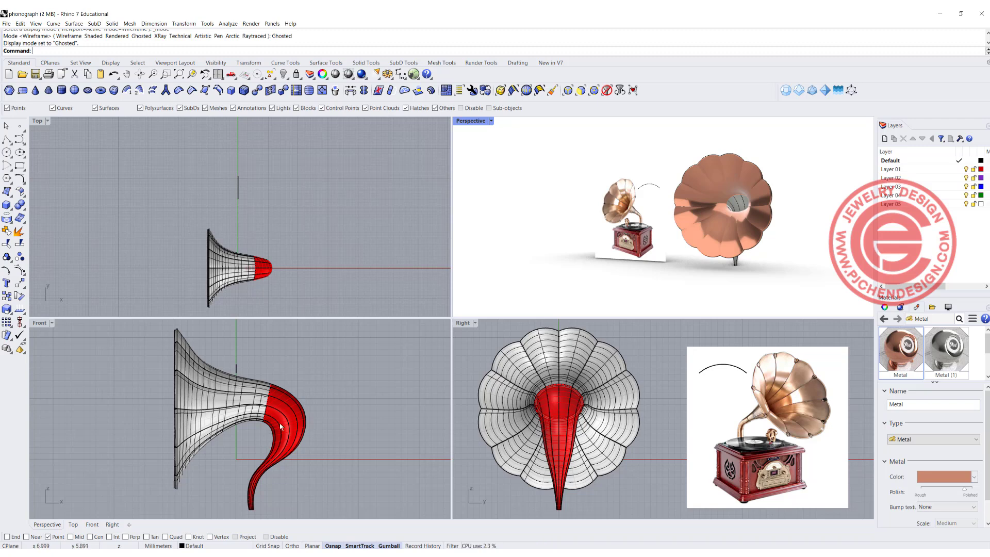
scroll(289, 420, down, 3)
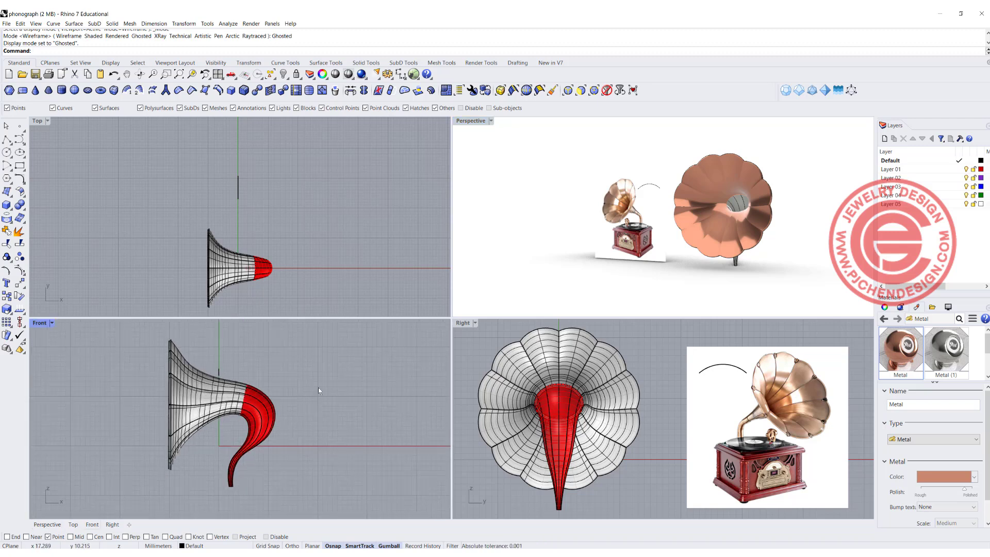
scroll(271, 417, up, 3)
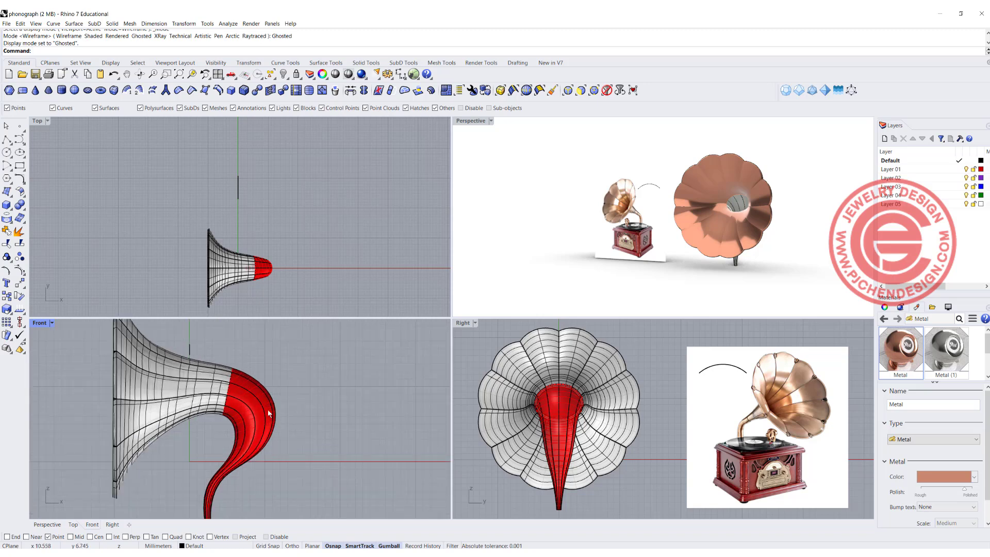
scroll(252, 402, up, 3)
click(251, 402)
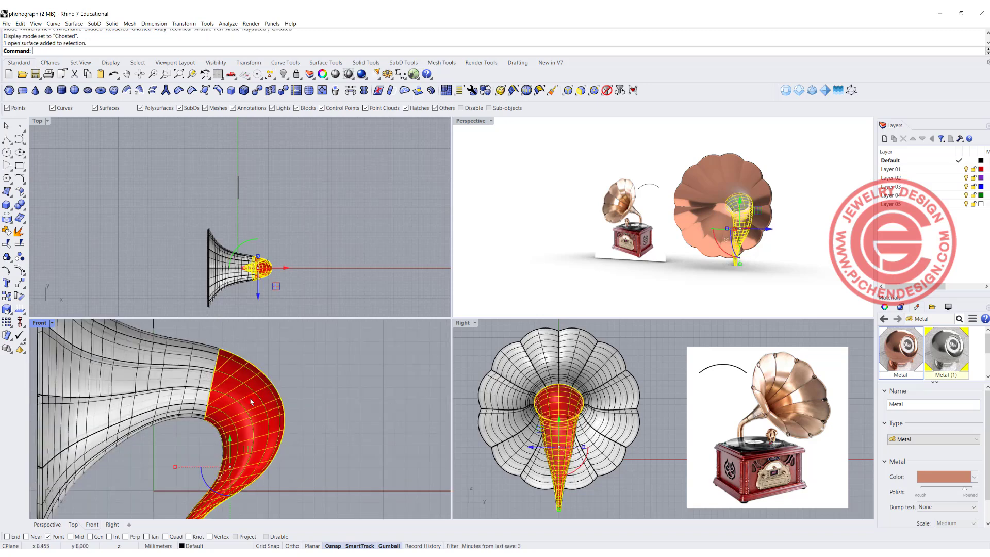
scroll(162, 374, down, 1)
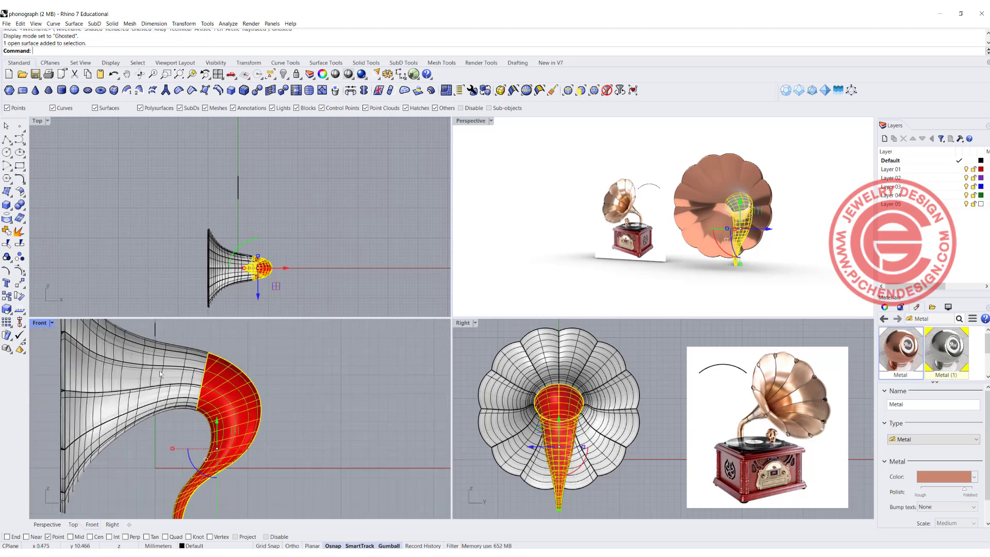
scroll(161, 374, down, 1)
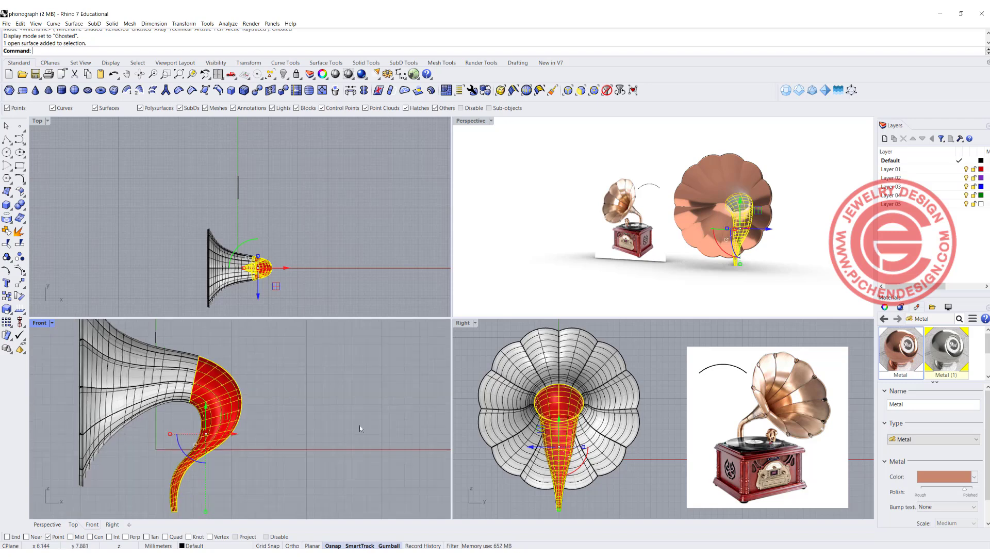
click(346, 378)
right_drag(576, 403, 588, 403)
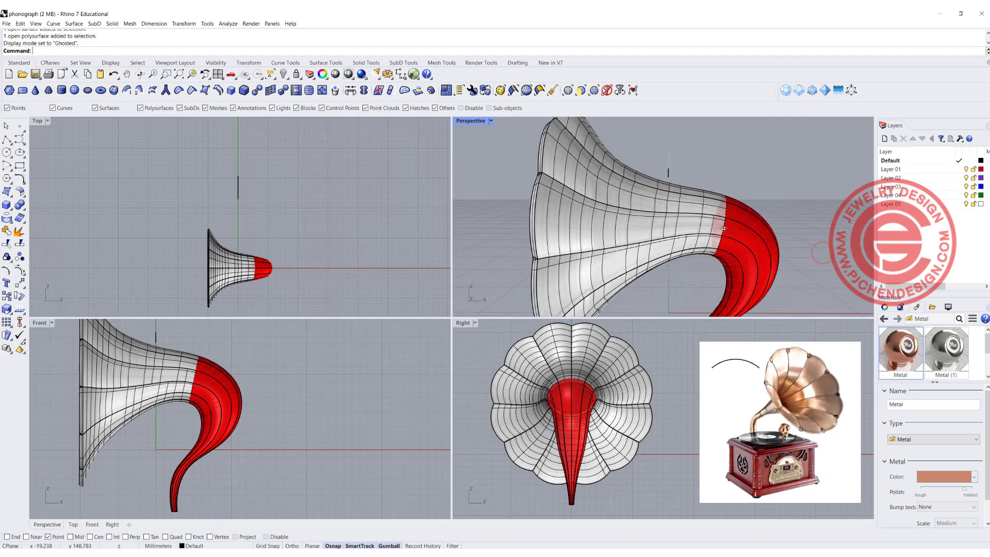
right_drag(724, 229, 570, 227)
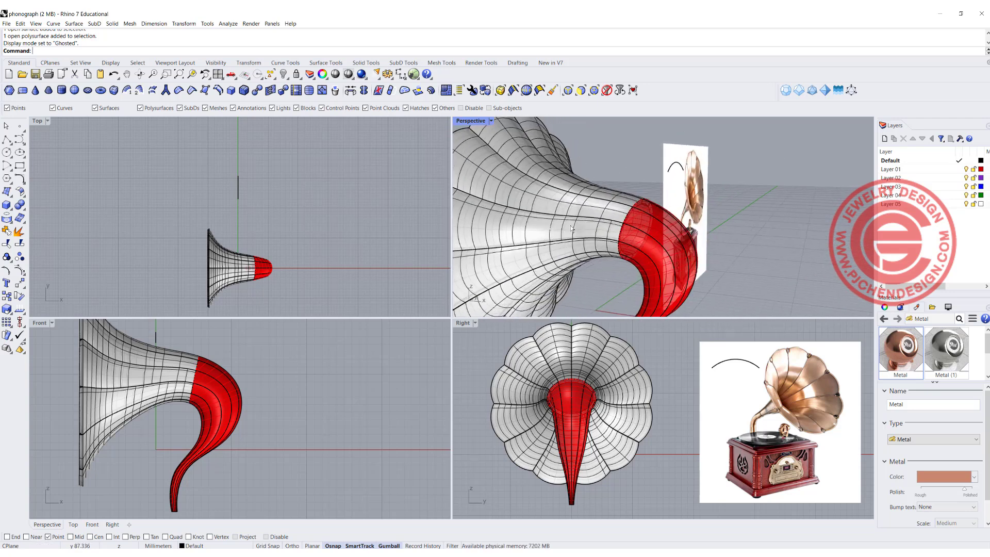
scroll(644, 245, down, 5)
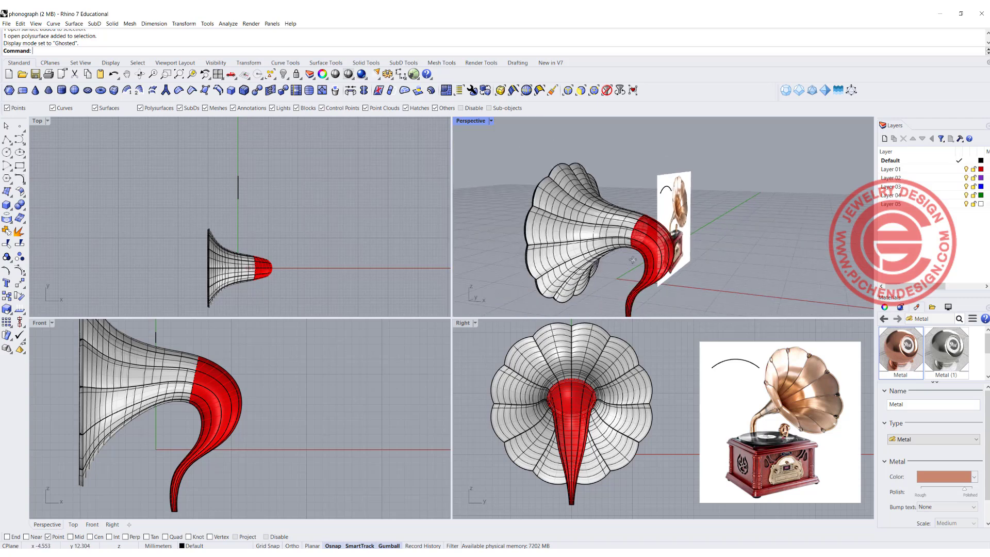
right_drag(632, 259, 607, 268)
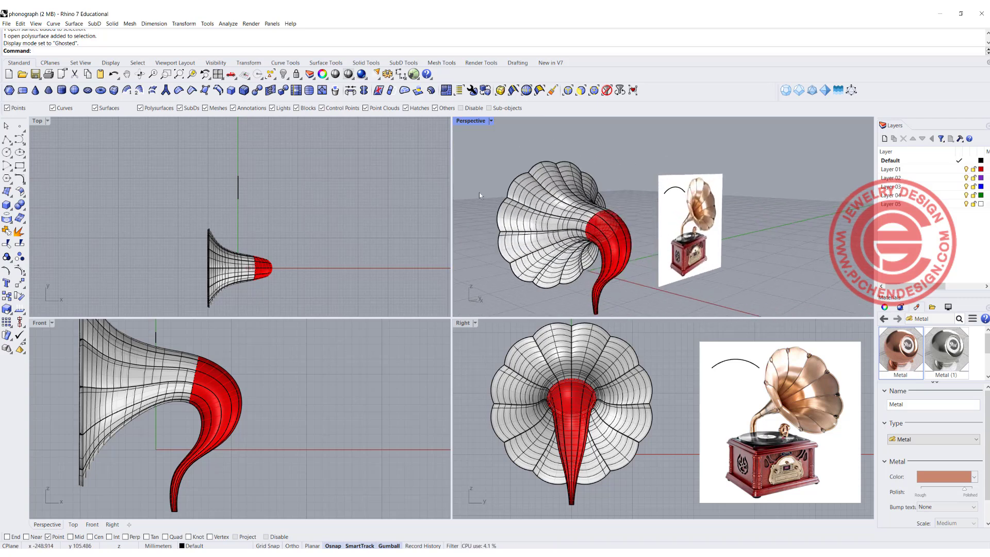
- Make Layer 01 the current layer with the Default layer hidden, and maximize the Right view
click(958, 169)
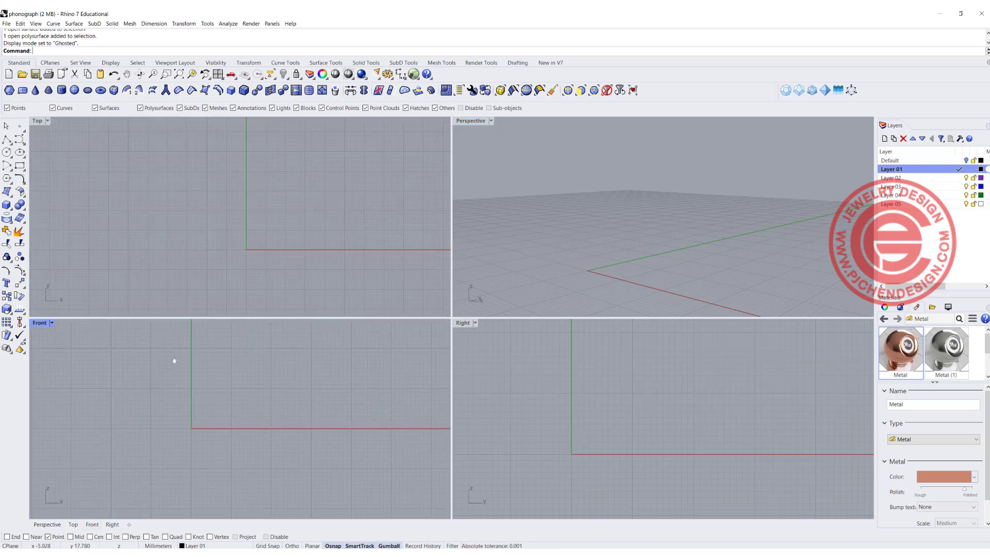
right_drag(174, 360, 175, 361)
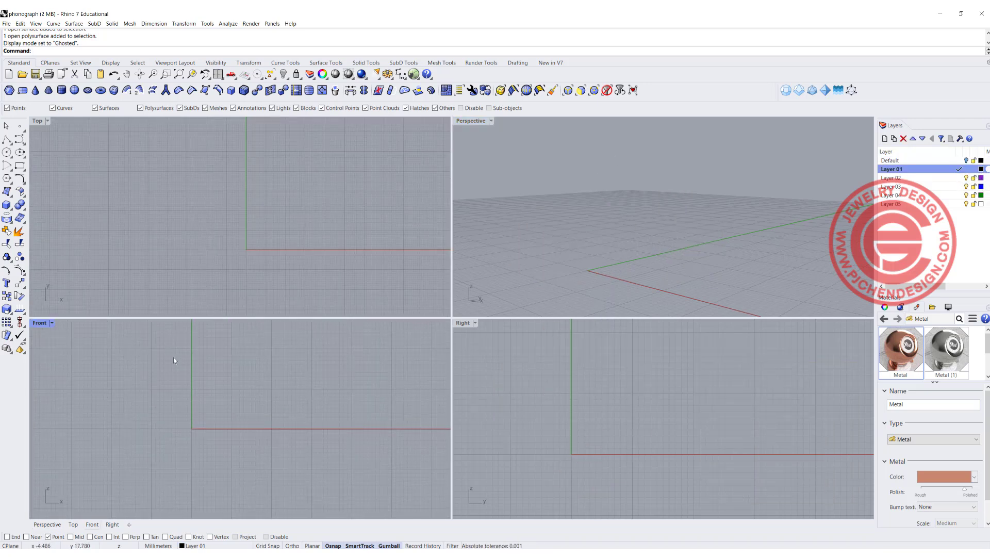
double_click(467, 323)
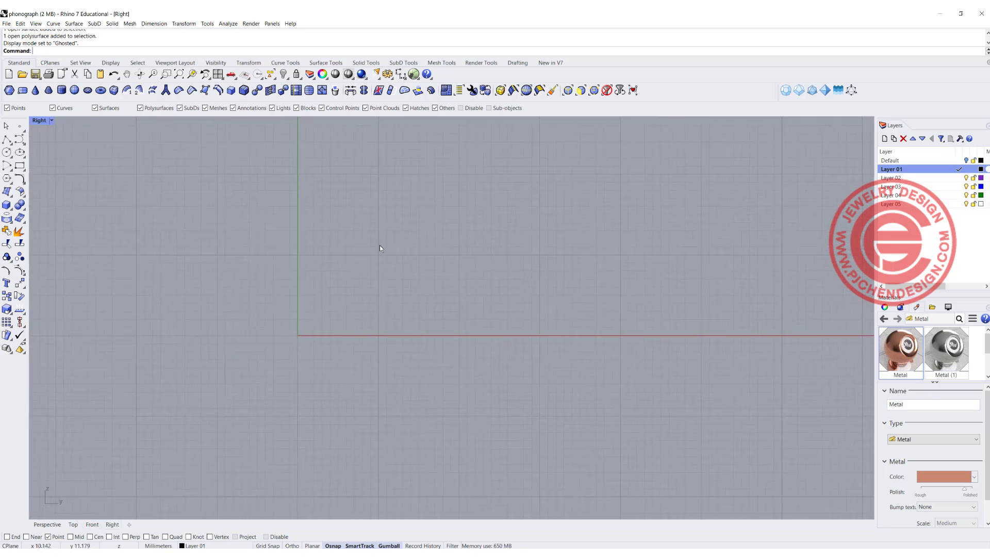
- Insert the reference picture NMAH-AHB2012q25088 in the Right view, spanning both sides of the vertical axis
key(Return)
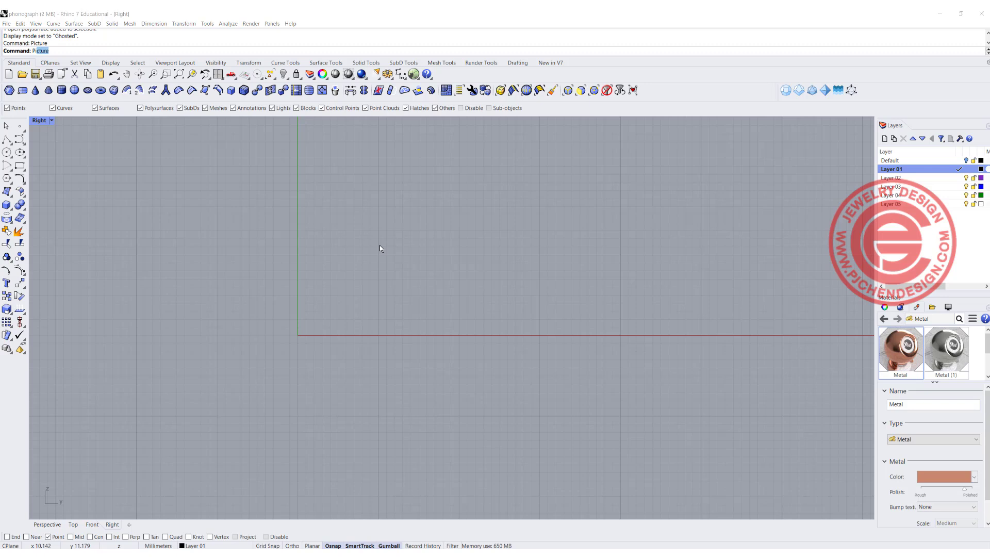
click(603, 212)
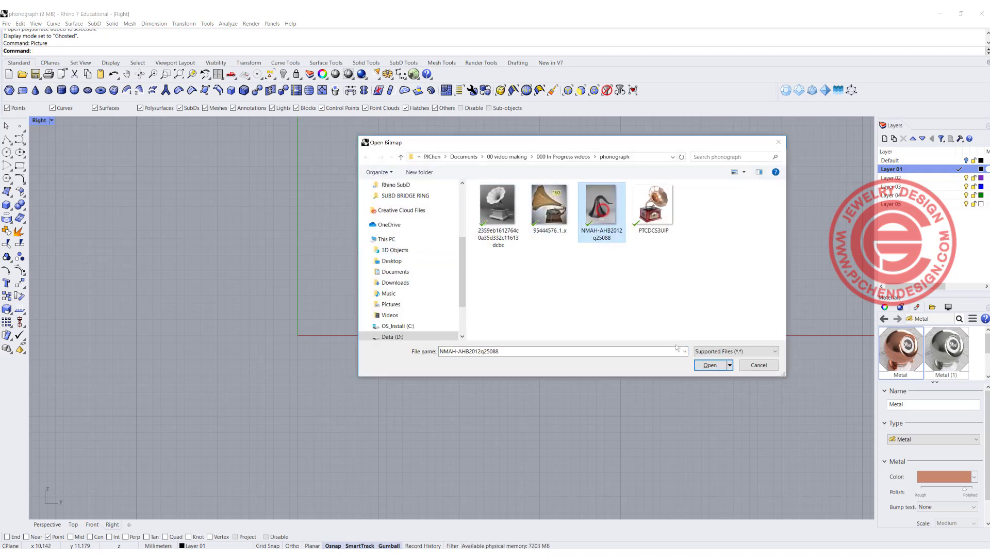
click(709, 364)
click(196, 199)
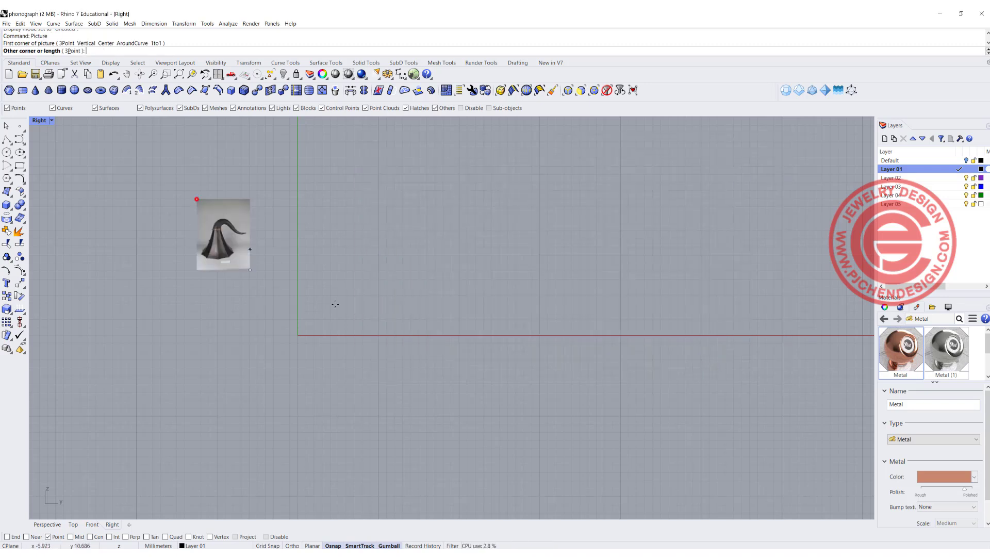
click(430, 414)
- Move the horn picture up and sideways so it is centred on the vertical axis, and lock it
scroll(322, 344, down, 4)
right_drag(322, 344, 347, 316)
scroll(342, 329, up, 4)
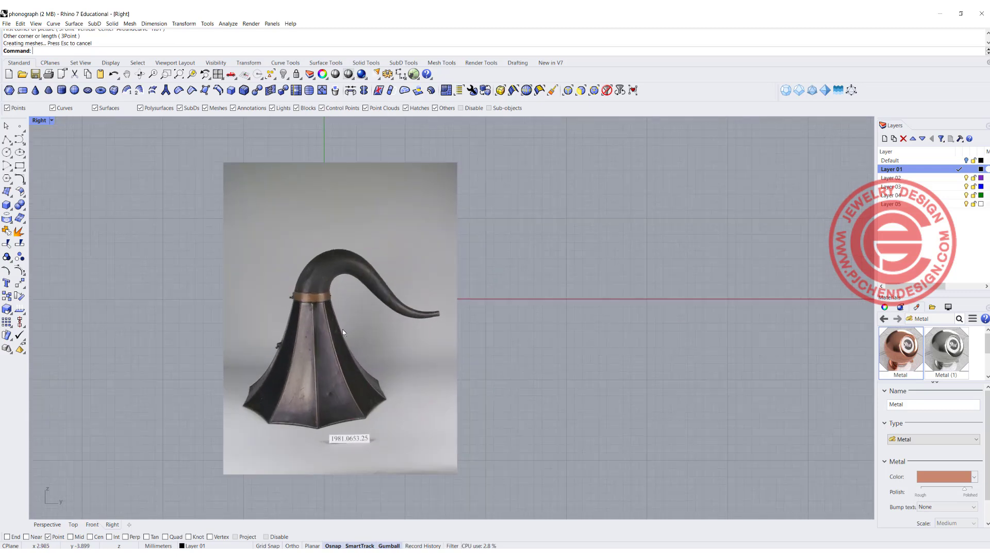
click(342, 329)
drag(357, 297, 341, 244)
click(486, 316)
scroll(366, 269, down, 4)
right_drag(368, 267, 360, 285)
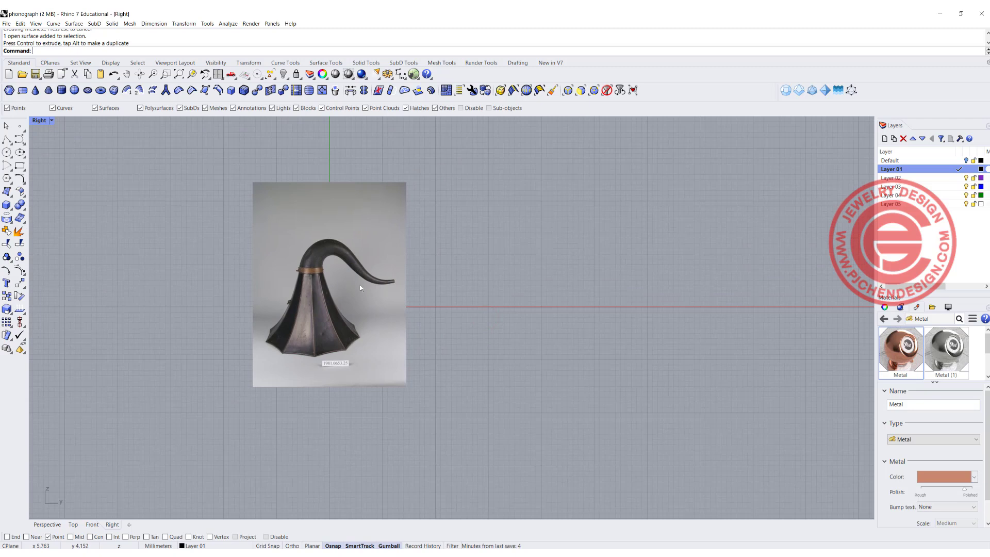
scroll(360, 288, up, 3)
click(324, 262)
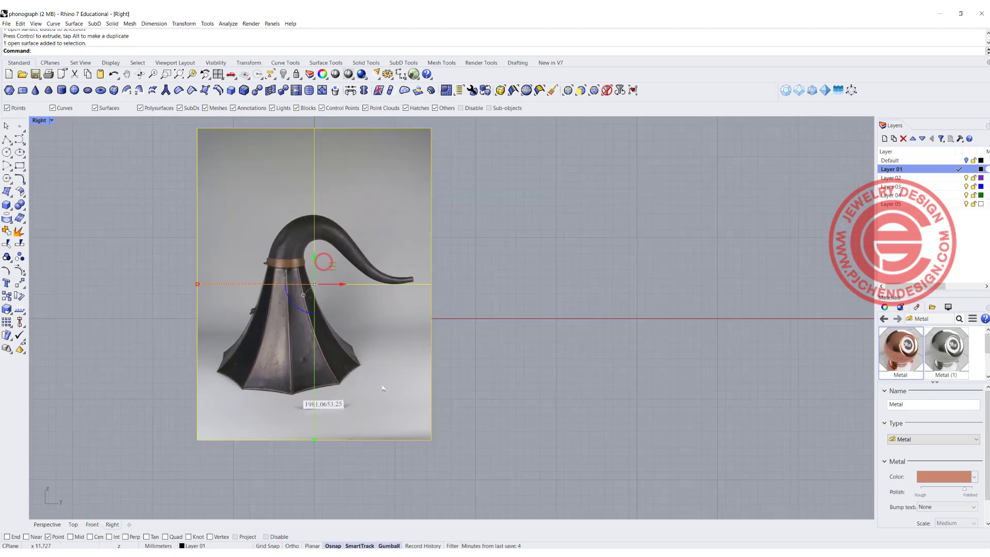
click(296, 74)
- Start a degree-3 control point curve at the neck's narrow tip and trace its upper outer edge over the bend
right_drag(351, 259, 340, 273)
scroll(339, 273, up, 2)
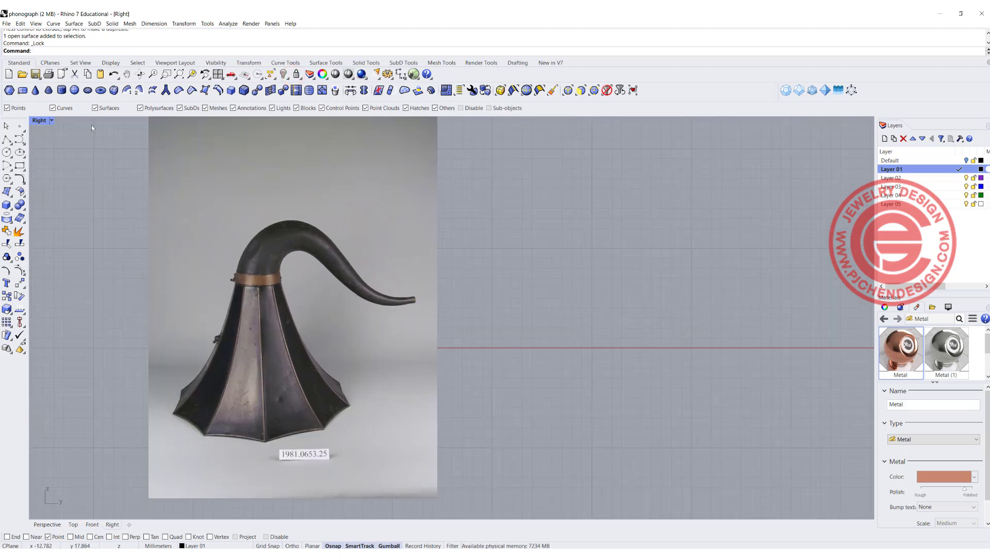
click(19, 139)
scroll(405, 299, up, 6)
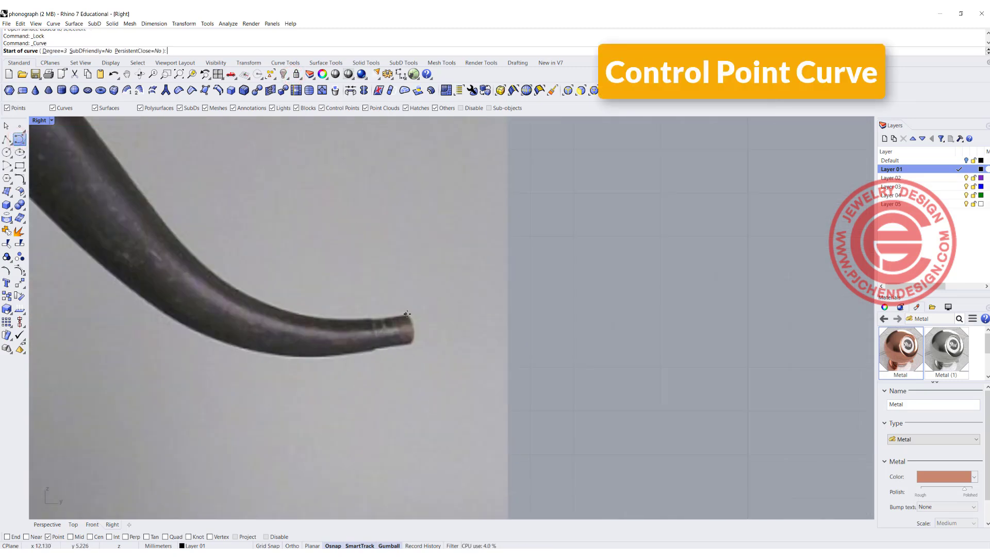
click(415, 313)
click(354, 320)
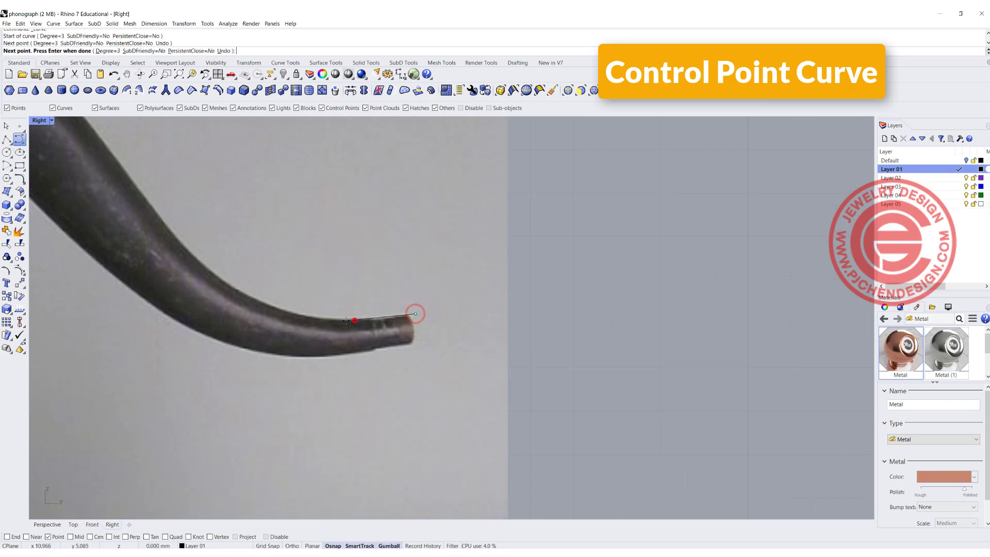
click(301, 319)
click(231, 289)
click(161, 218)
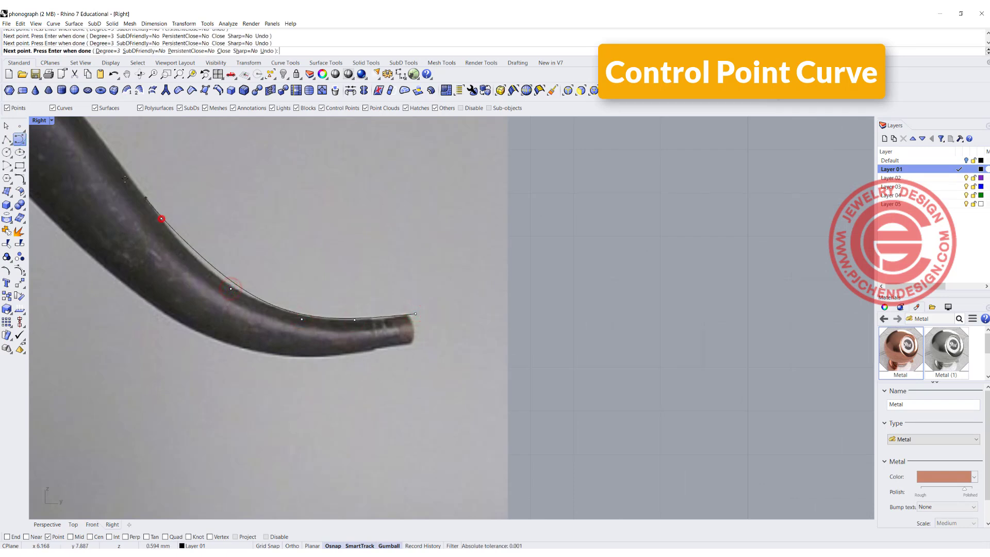
click(117, 169)
right_drag(142, 181, 400, 269)
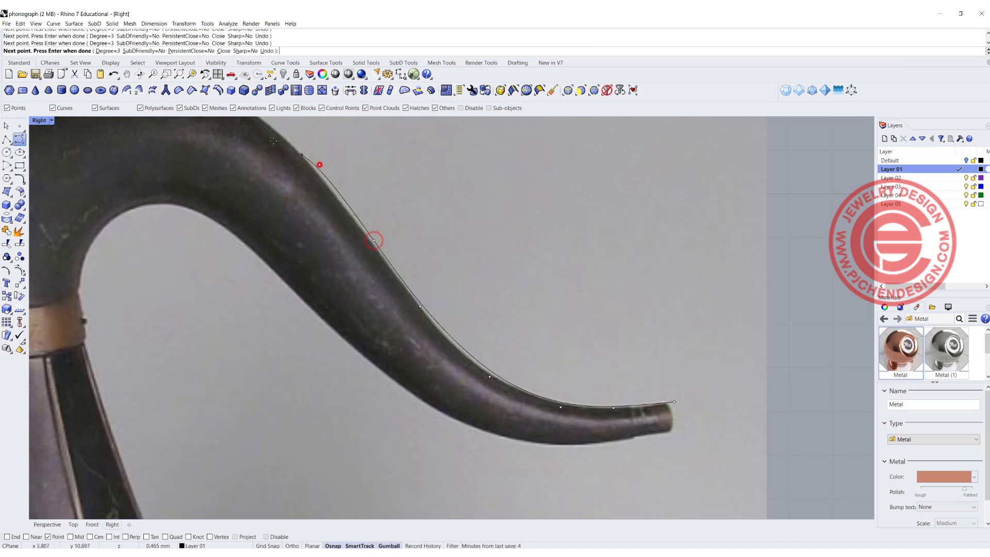
right_drag(319, 164, 509, 287)
click(418, 209)
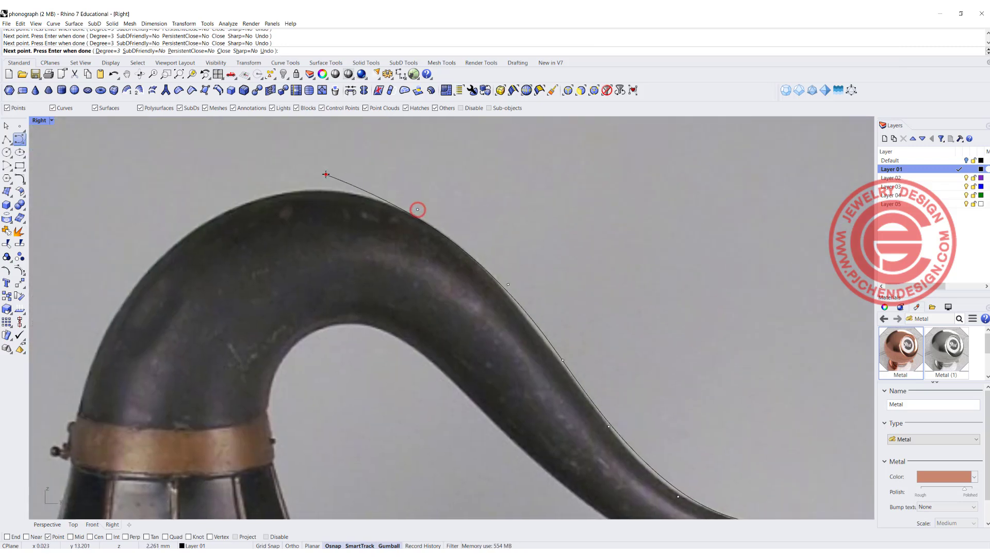
click(325, 174)
click(194, 206)
click(98, 320)
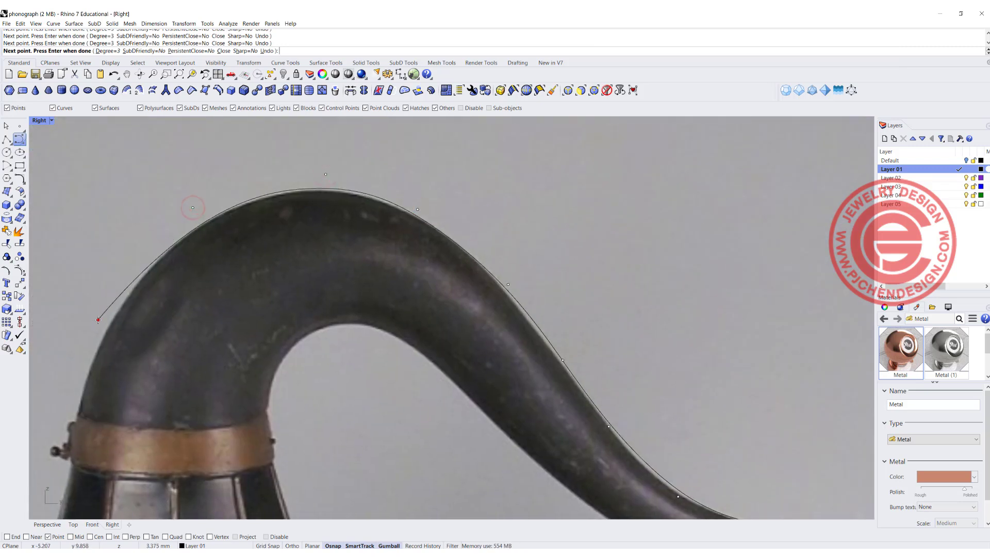
- Continue the outer curve down past the collar and along the bell's flared side, ending it beyond the rim
right_drag(118, 346, 261, 144)
click(207, 231)
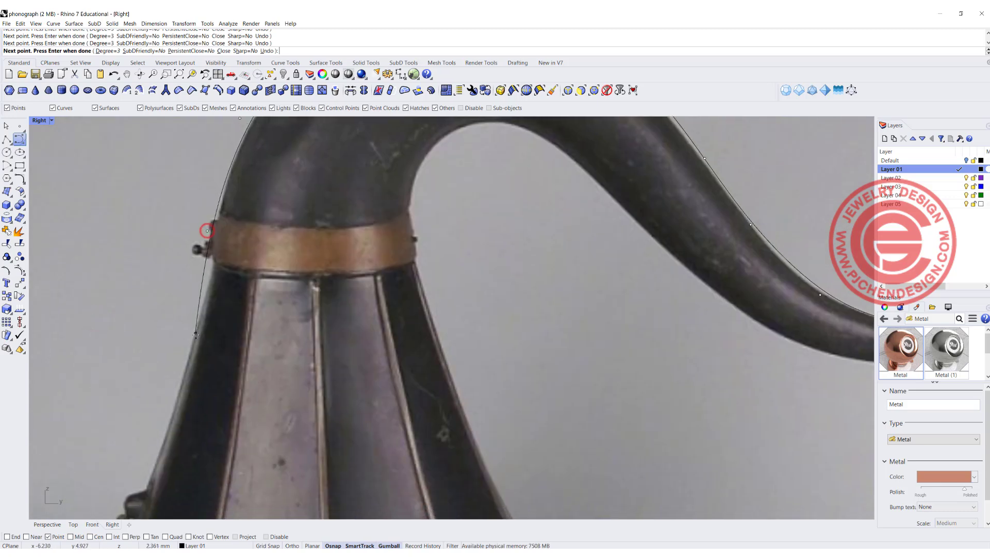
click(196, 336)
right_drag(153, 440, 278, 258)
click(271, 301)
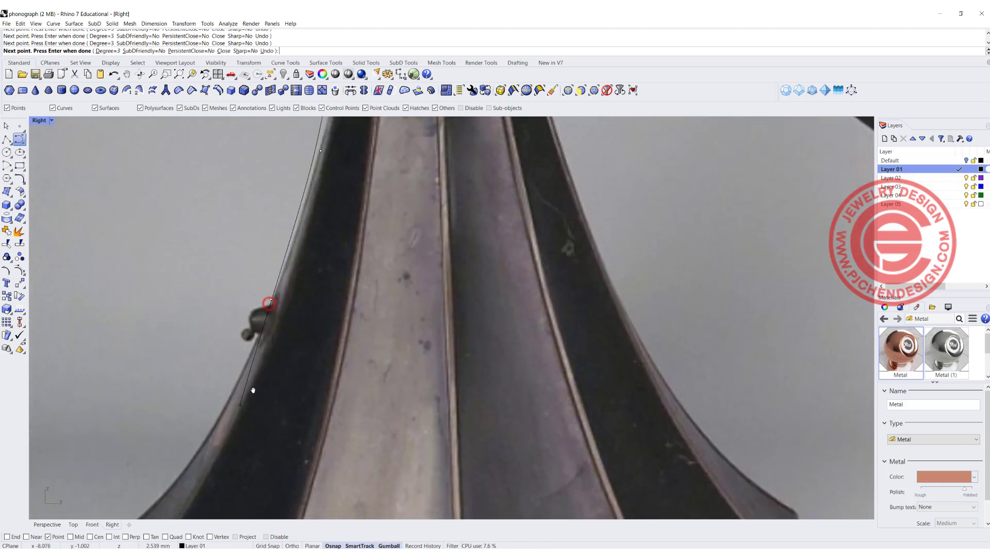
right_drag(252, 391, 327, 258)
click(292, 290)
click(244, 363)
right_drag(245, 364, 385, 208)
scroll(206, 341, down, 3)
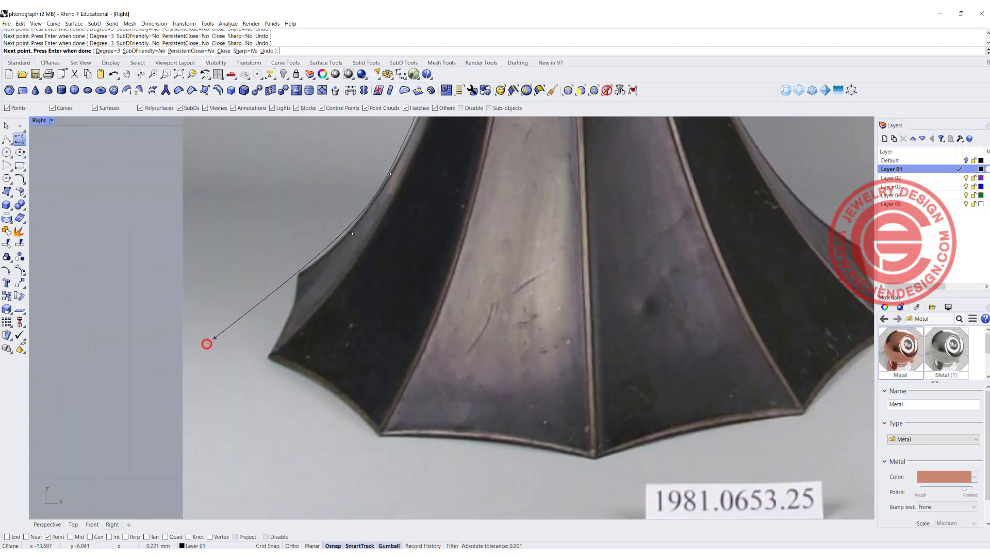
key(Return)
- Finish the outer curve, then start a second degree-3 control point curve at the neck tip's lower corner and trace the neck's underside
scroll(420, 287, down, 5)
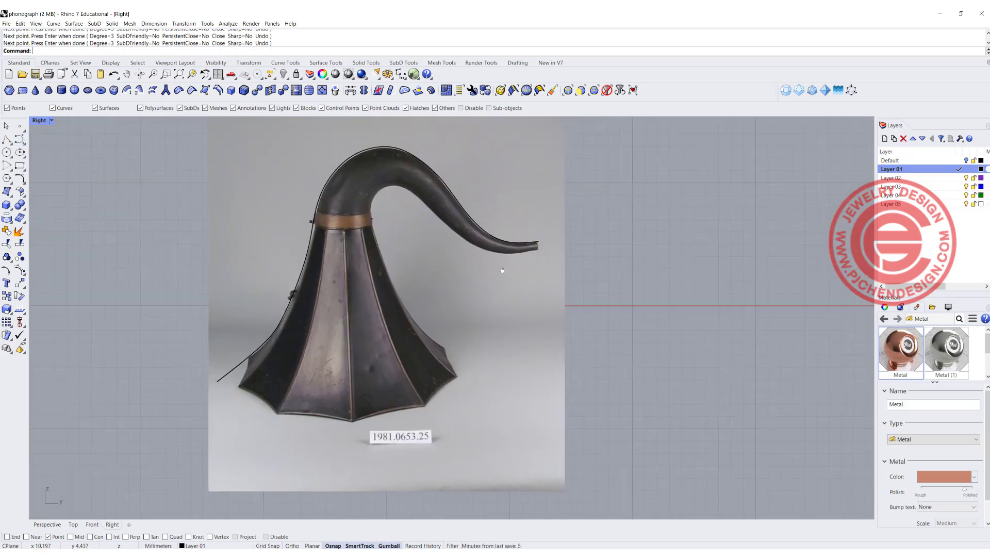
scroll(480, 288, up, 10)
scroll(480, 285, up, 4)
right_drag(535, 293, 481, 320)
right_click(532, 303)
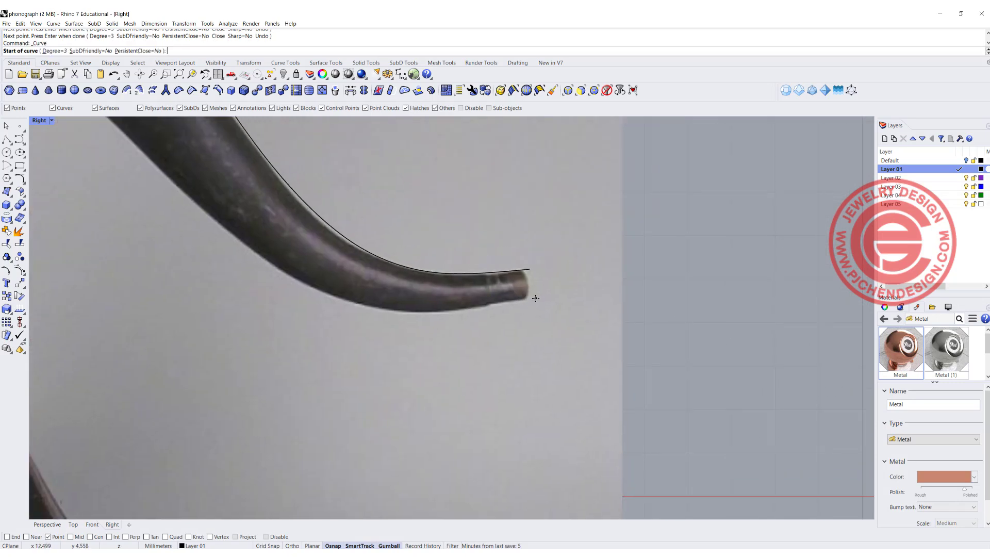
click(529, 299)
click(457, 312)
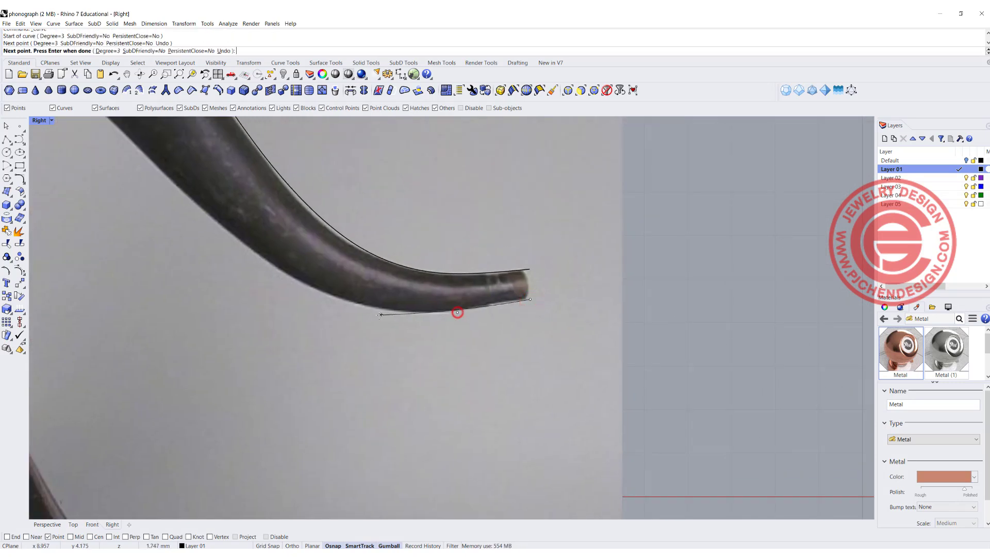
click(379, 315)
click(299, 289)
click(207, 215)
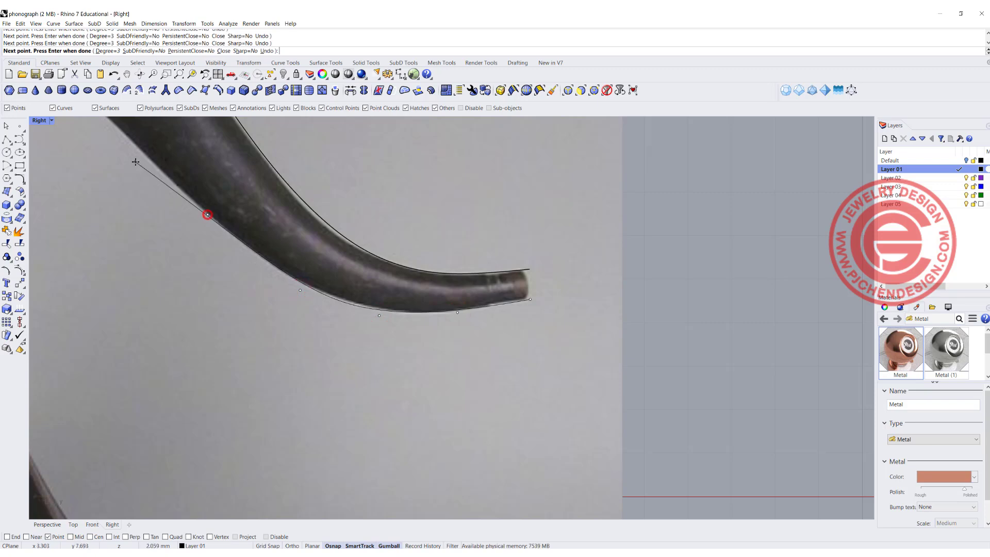
- Continue the inner curve along the neck's underside, around the inside of the bend and down past the collar
right_drag(132, 158, 437, 279)
click(428, 253)
click(363, 200)
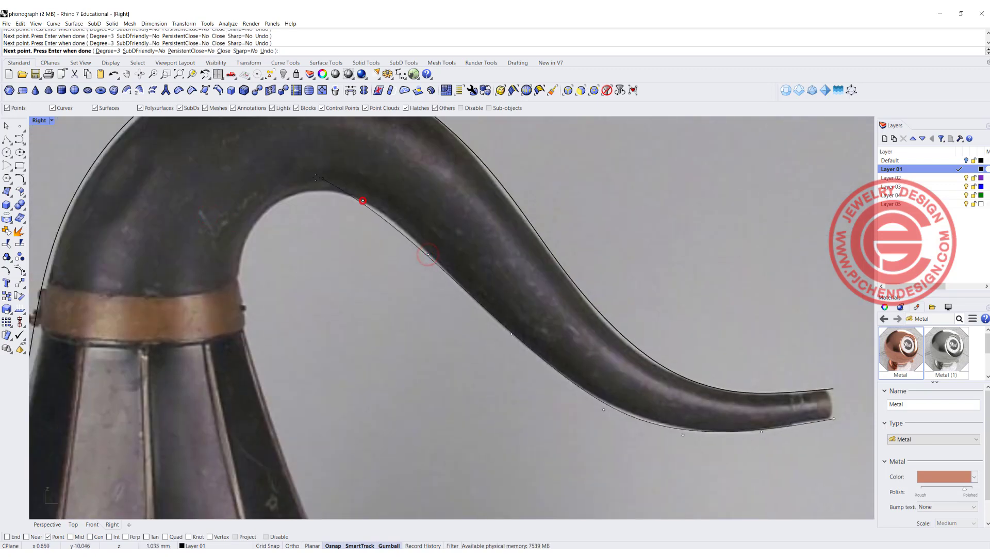
click(294, 186)
click(252, 220)
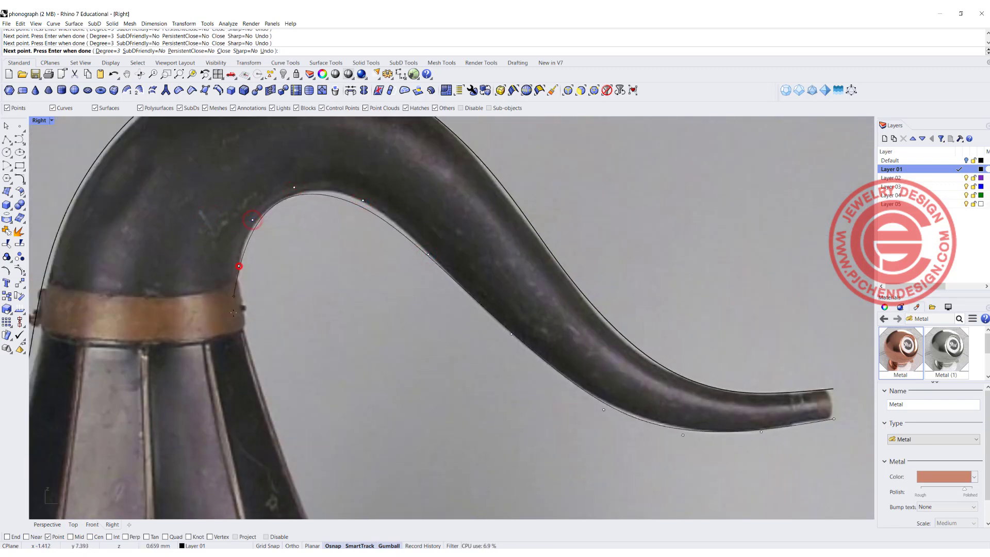
click(238, 266)
click(244, 325)
right_drag(288, 423, 246, 184)
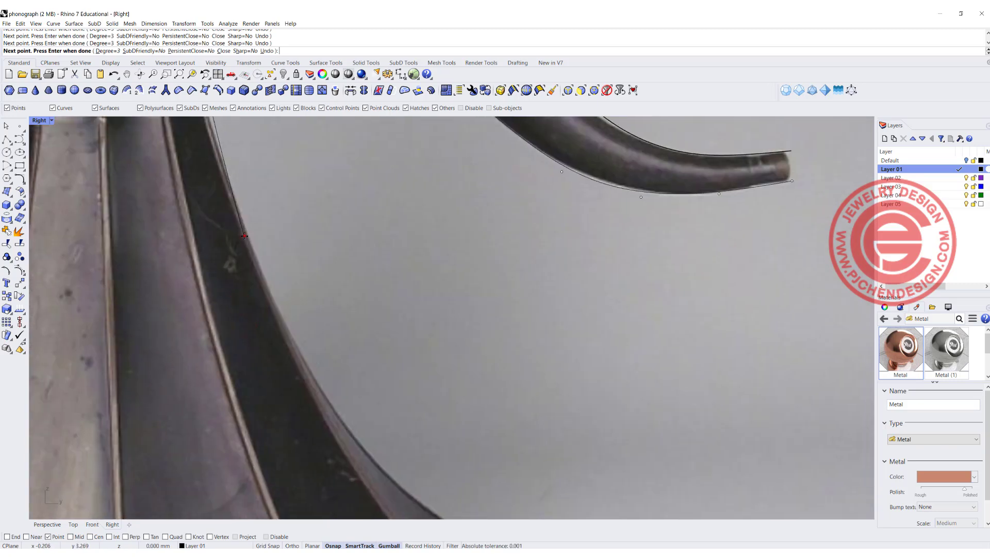
- Trace the inner curve down the bell's flared side and end it beyond the rim
click(243, 235)
click(305, 345)
right_drag(304, 356, 205, 197)
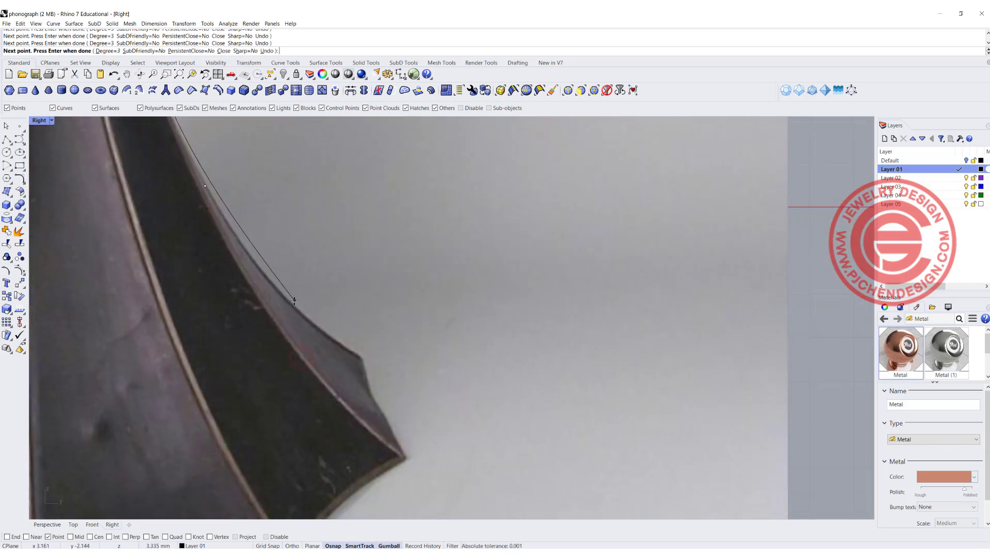
click(294, 306)
click(349, 347)
key(ctrl+shift+e)
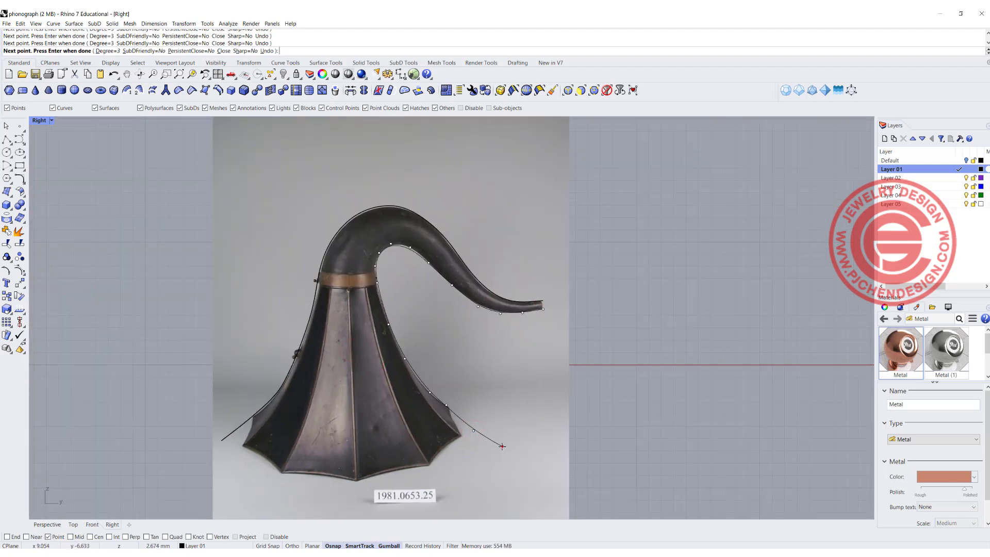
key(Return)
- Nudge the inner curve's control point just after the bend's peak so the curve follows the neck's edge more closely
scroll(417, 351, up, 8)
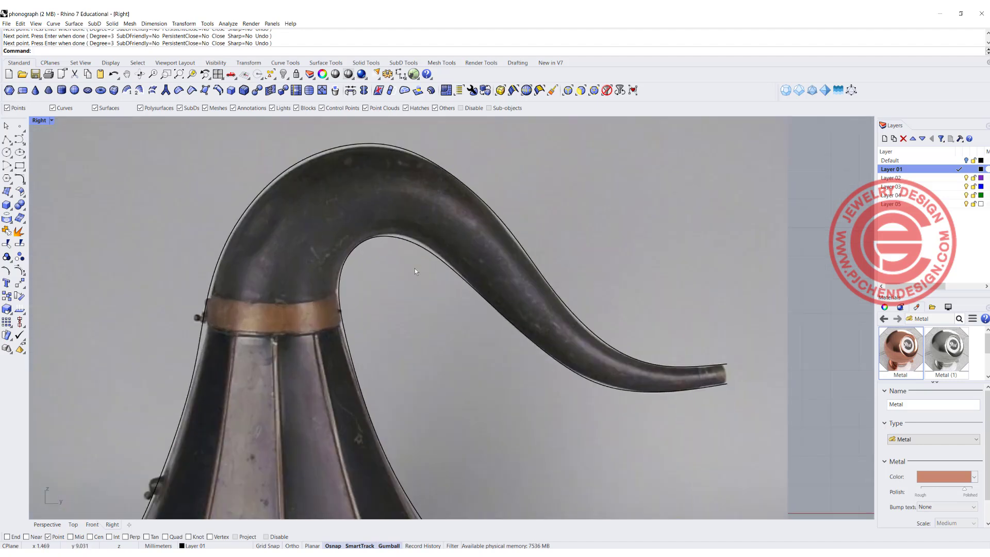
click(418, 270)
scroll(417, 267, up, 4)
click(414, 266)
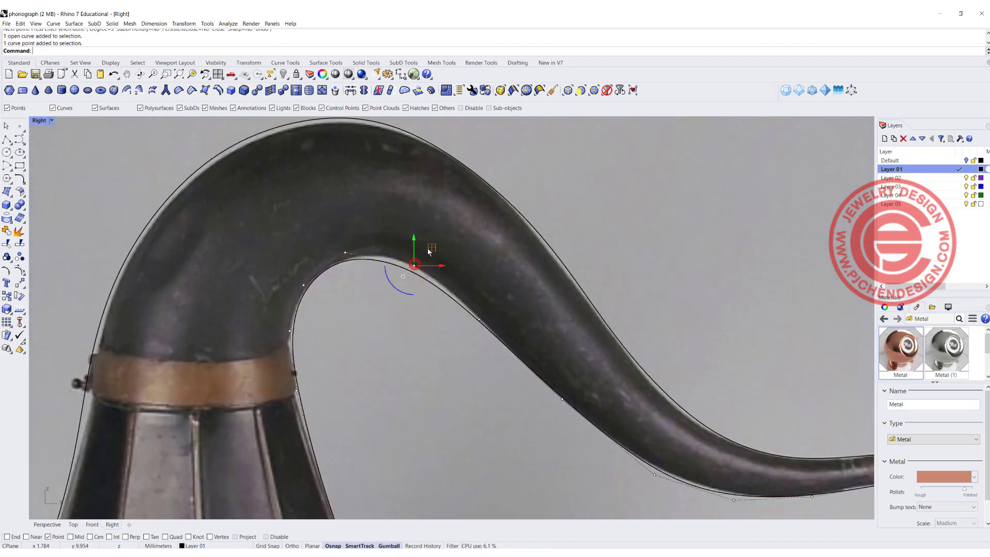
drag(433, 251, 433, 248)
scroll(341, 266, down, 5)
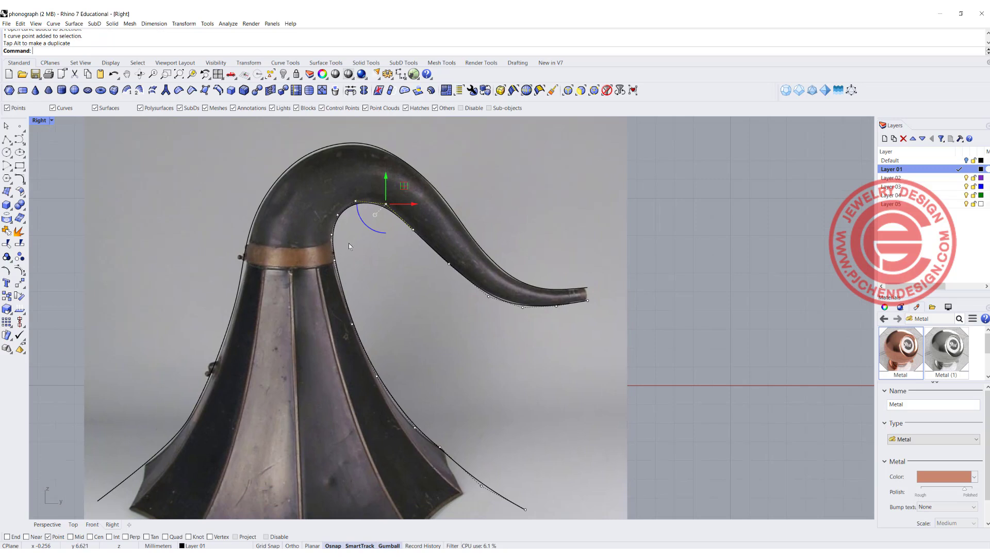
scroll(310, 308, down, 3)
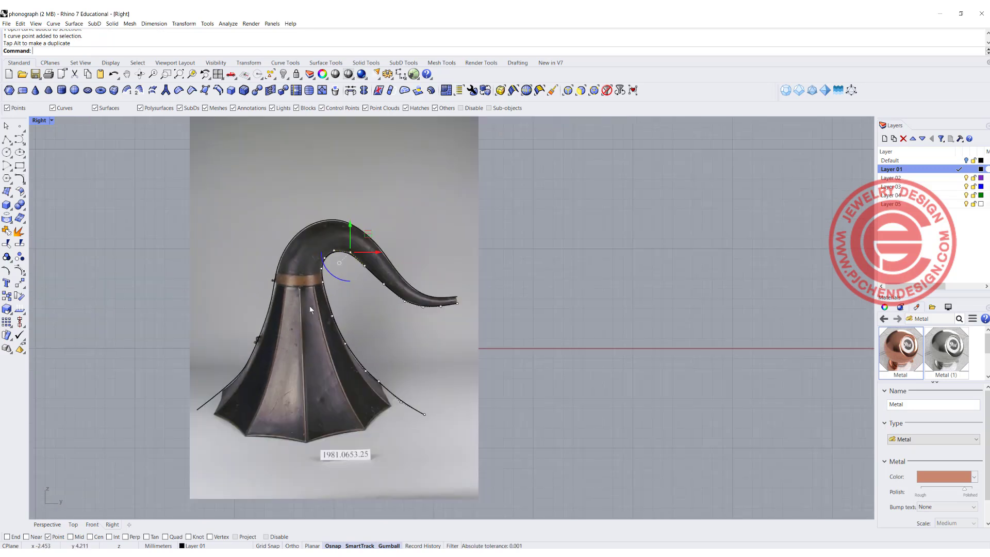
- Unlock the horn reference picture and hide it
right_click(295, 75)
click(361, 163)
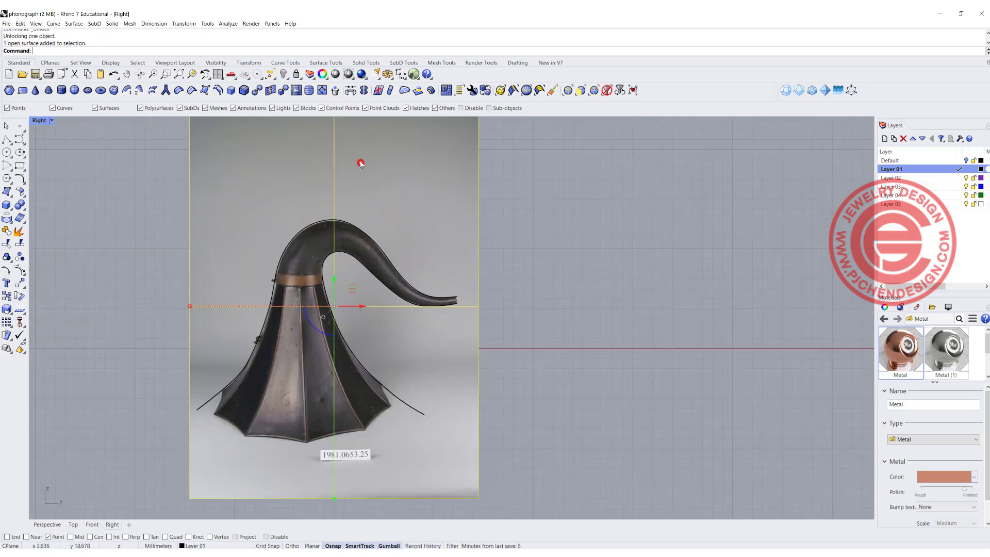
click(283, 73)
scroll(340, 257, down, 3)
scroll(364, 287, up, 2)
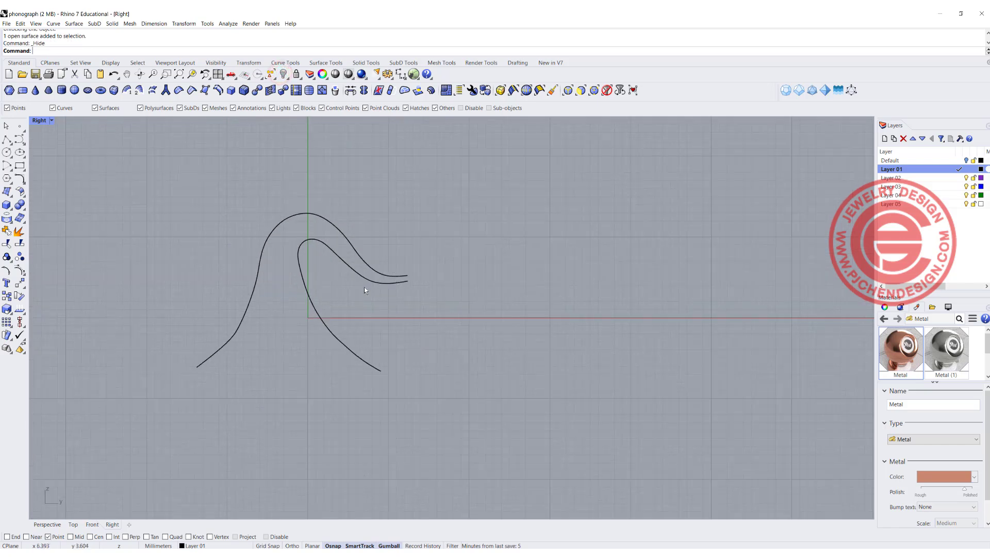
scroll(356, 253, up, 2)
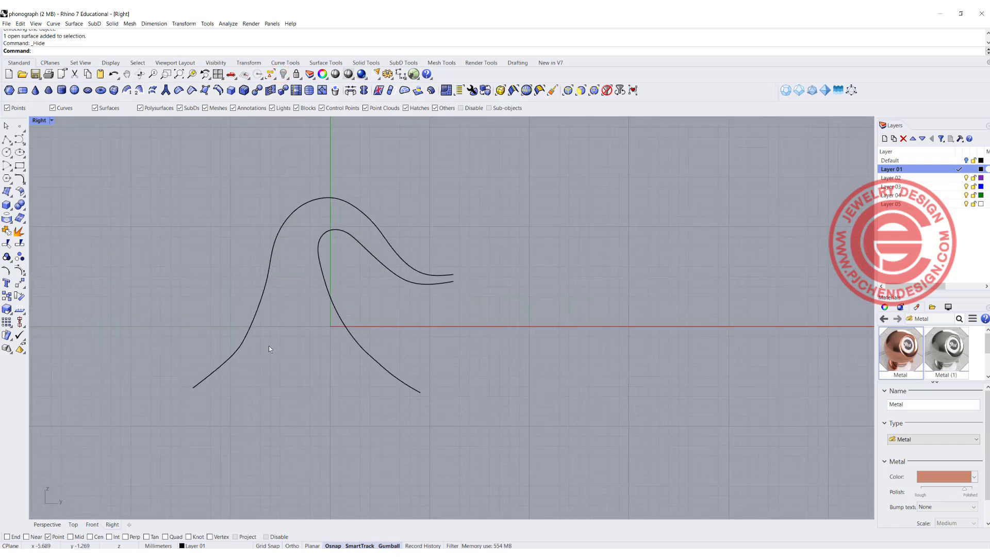
- Shift two control points on the outer curve's bell side slightly inward to even out the flare
right_drag(269, 349, 329, 332)
click(317, 335)
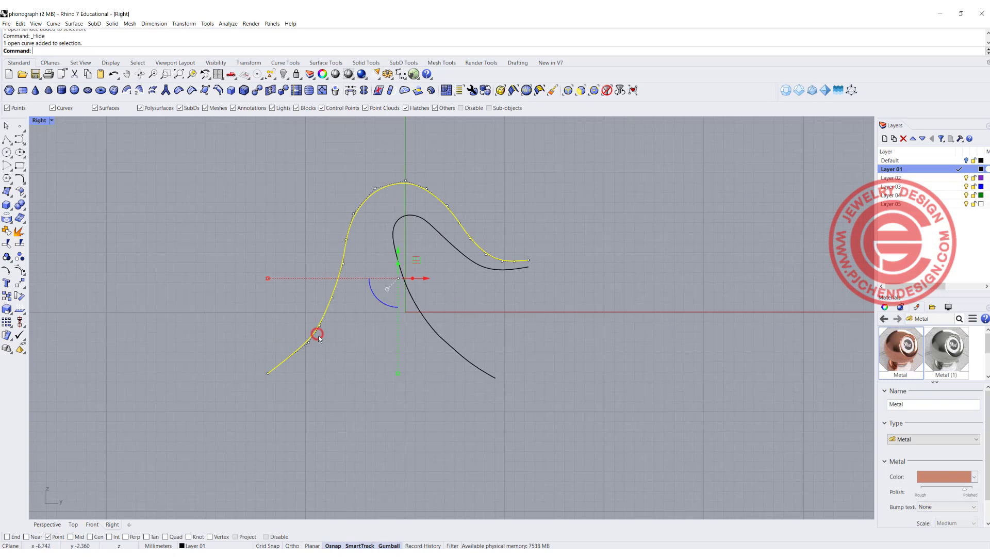
scroll(312, 344, up, 2)
click(320, 321)
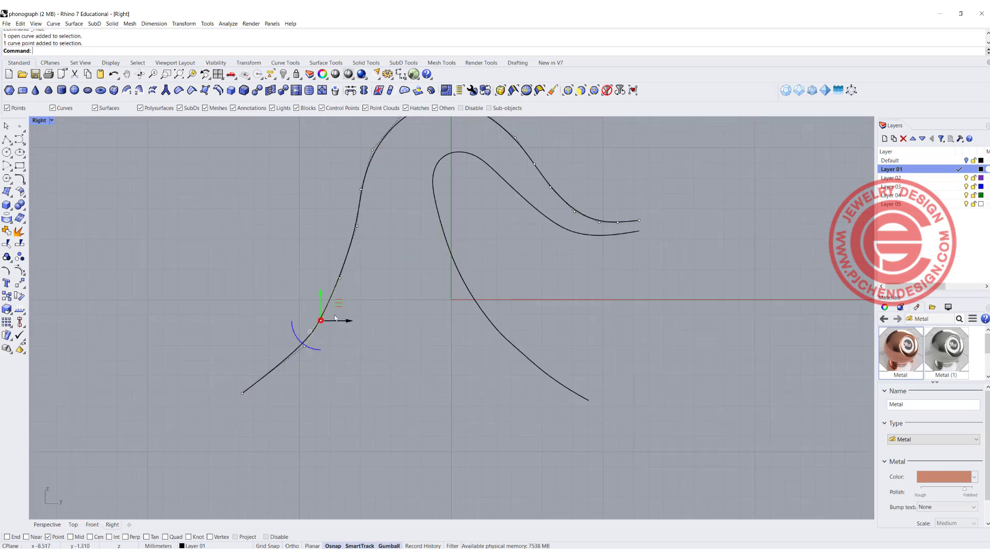
drag(320, 322, 344, 296)
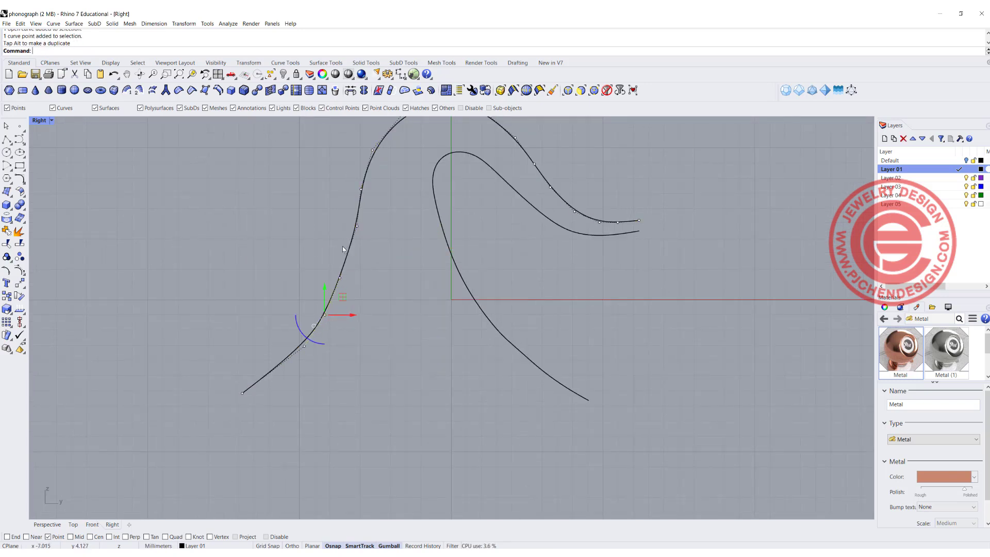
click(340, 278)
drag(358, 259, 361, 259)
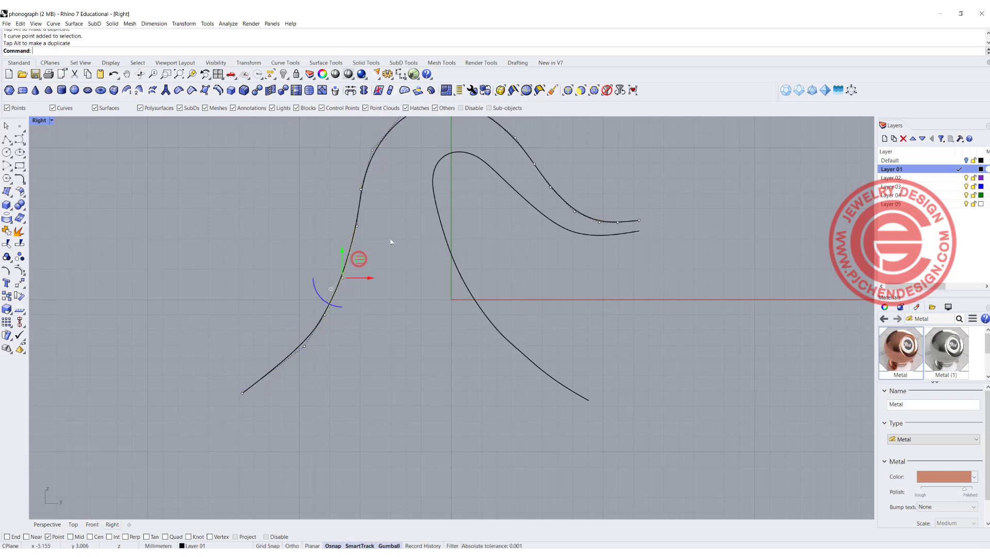
- Smooth the outer curve in X, Y and Z with fixed boundaries, a factor of about 0.003 and 12 steps
scroll(393, 241, down, 6)
right_drag(394, 241, 373, 276)
scroll(391, 229, up, 4)
click(391, 193)
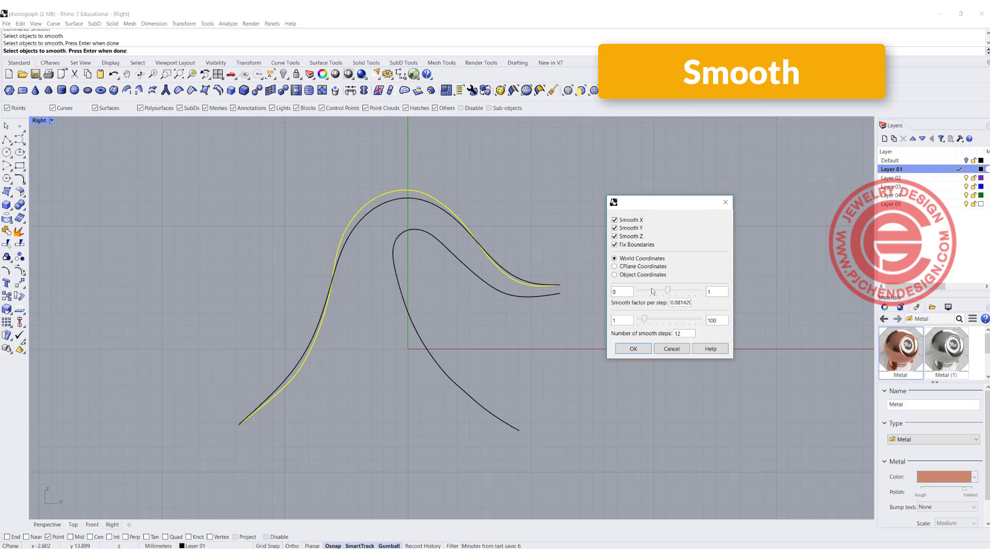
drag(668, 290, 650, 293)
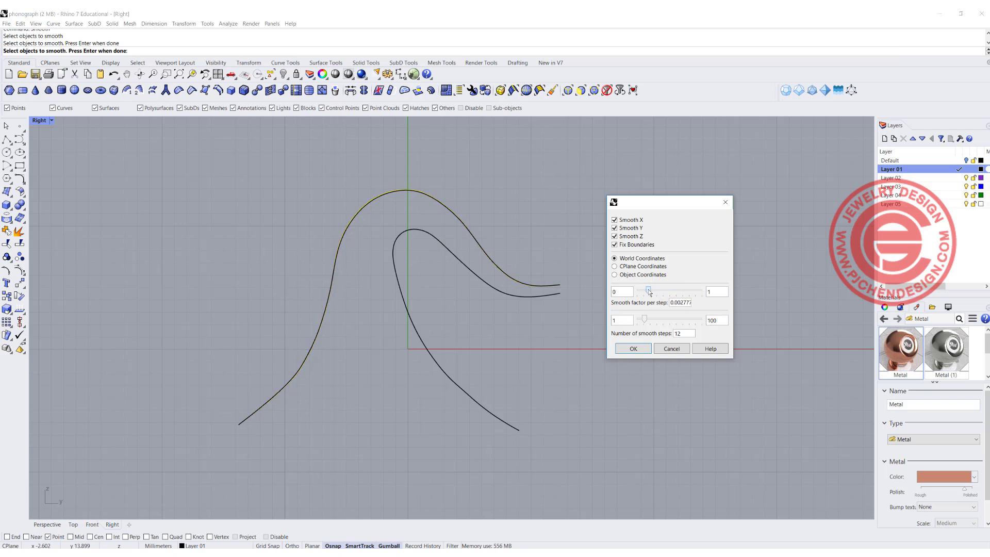
click(632, 349)
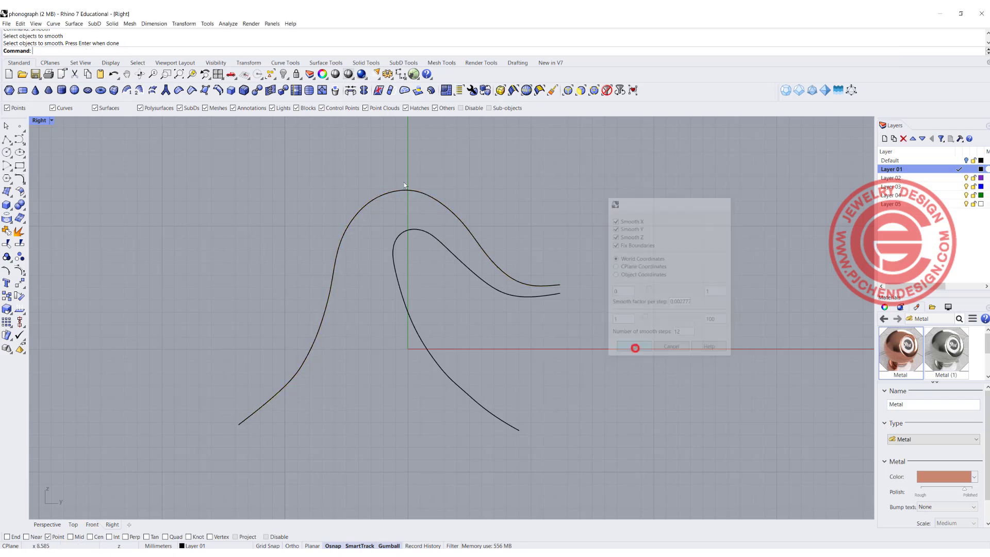
- Smooth the inner curve with fixed boundaries, a factor of about 0.0002 and 12 steps
click(401, 232)
right_click(534, 320)
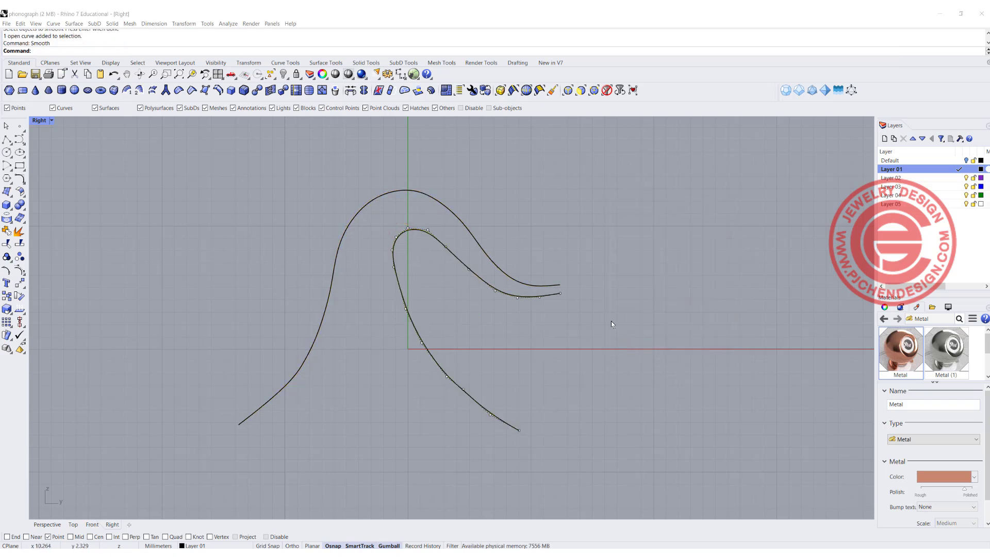
drag(656, 294, 644, 291)
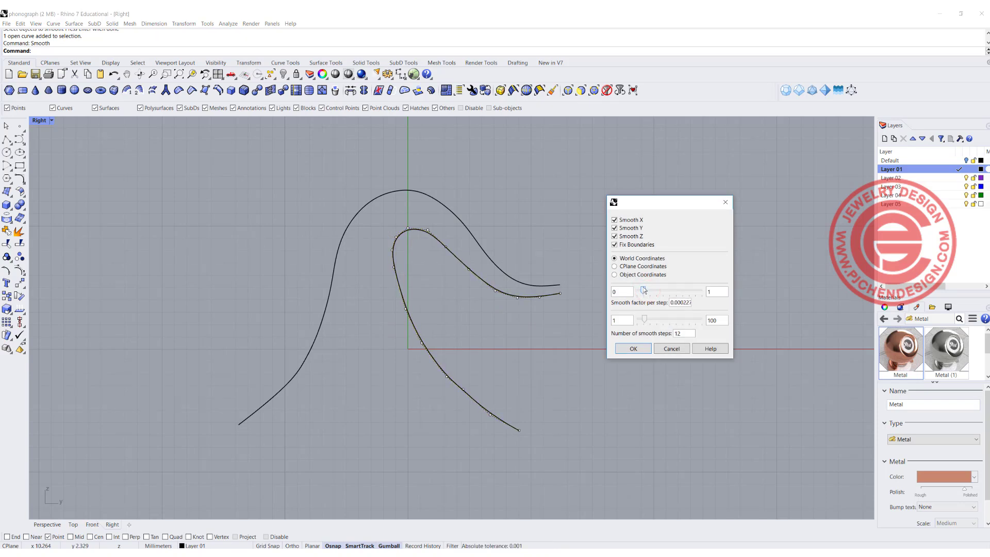
click(637, 348)
click(438, 294)
- Align the bell-end control points of both curves to the same height by scaling them flat vertically
right_drag(501, 426, 476, 375)
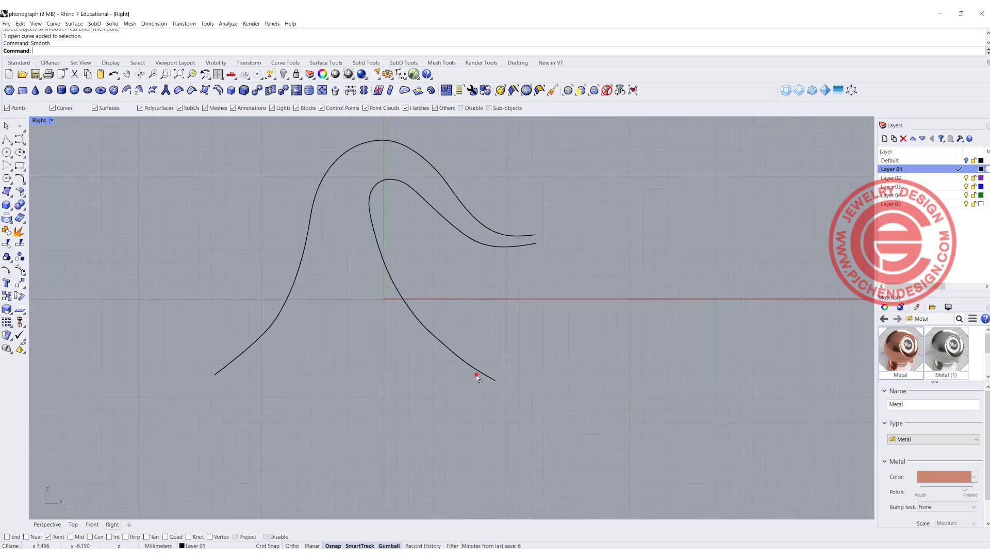
click(481, 376)
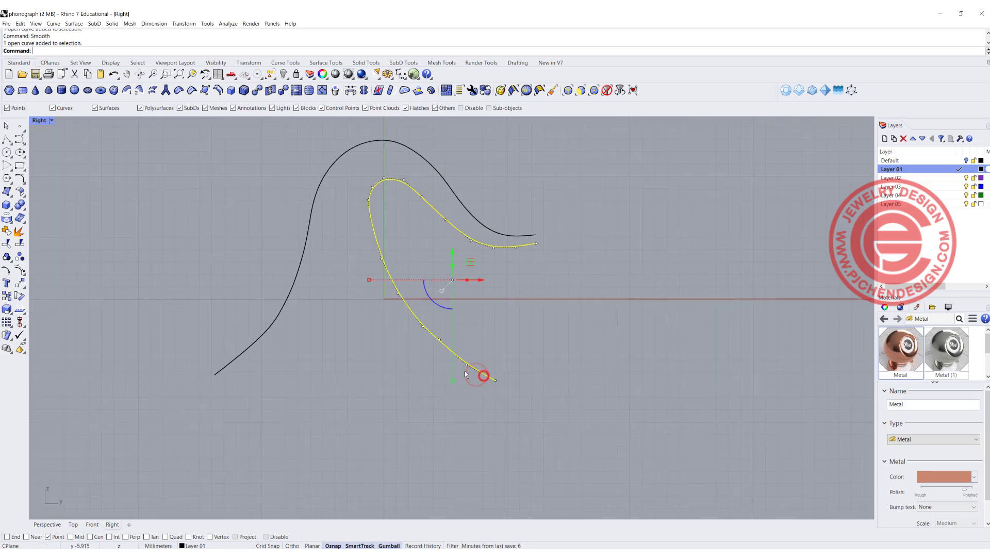
shift+click(229, 364)
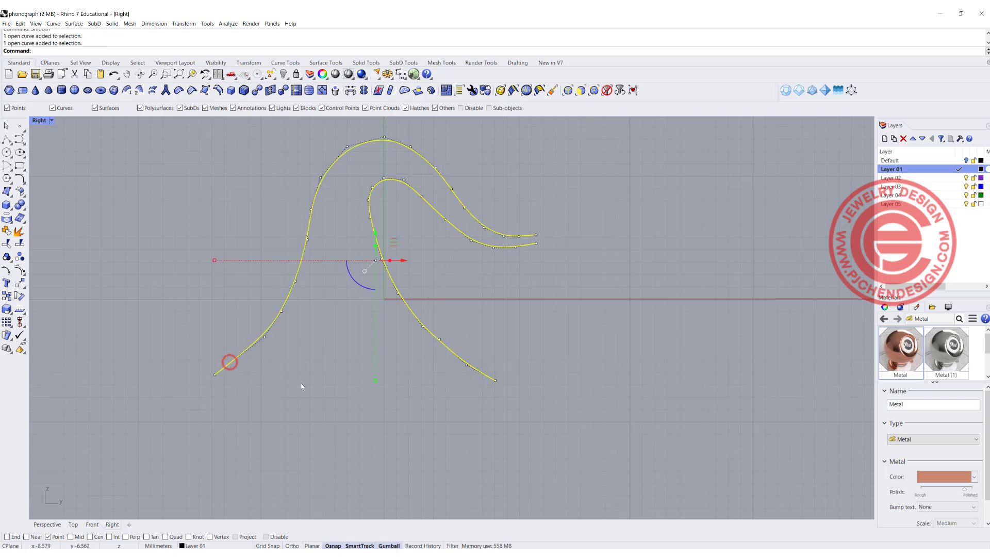
drag(192, 372, 614, 433)
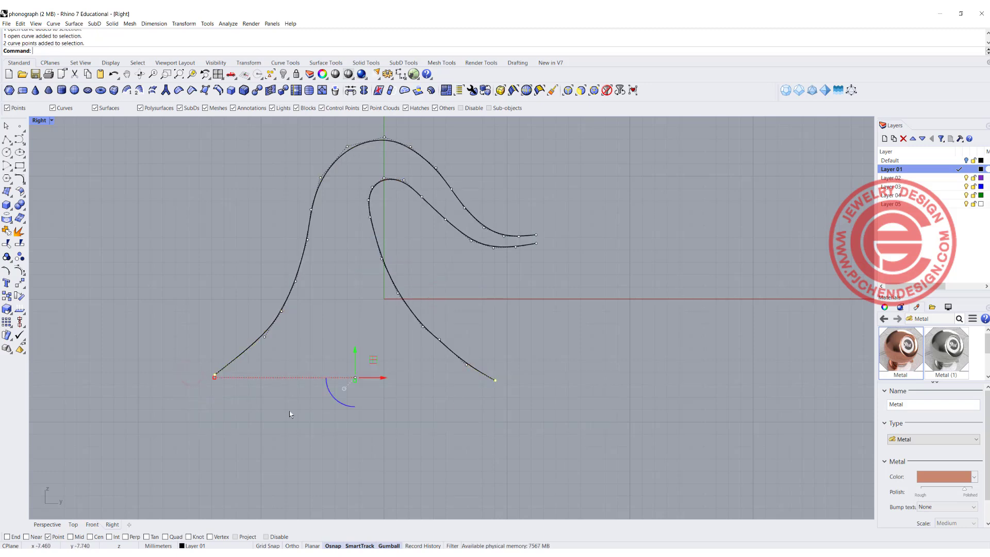
click(356, 382)
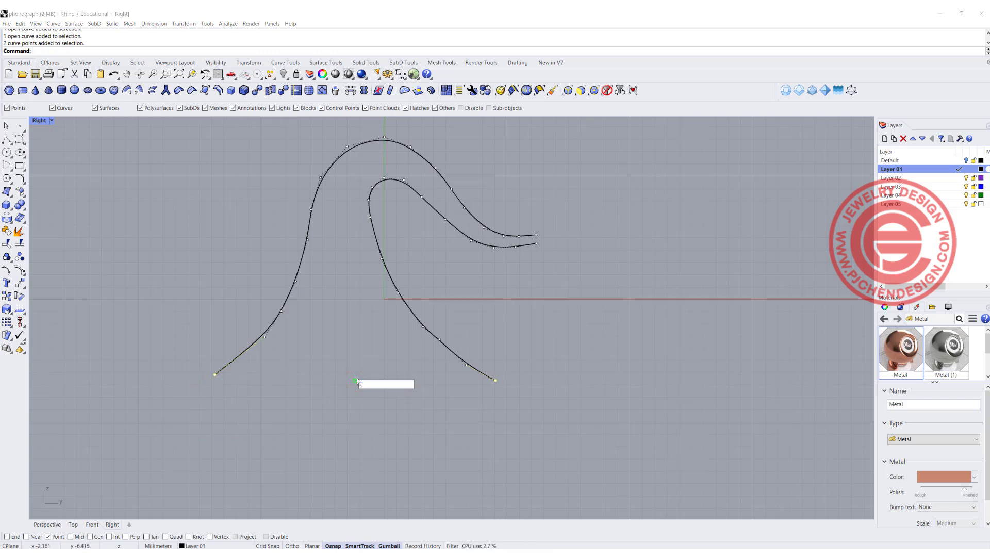
key(Return)
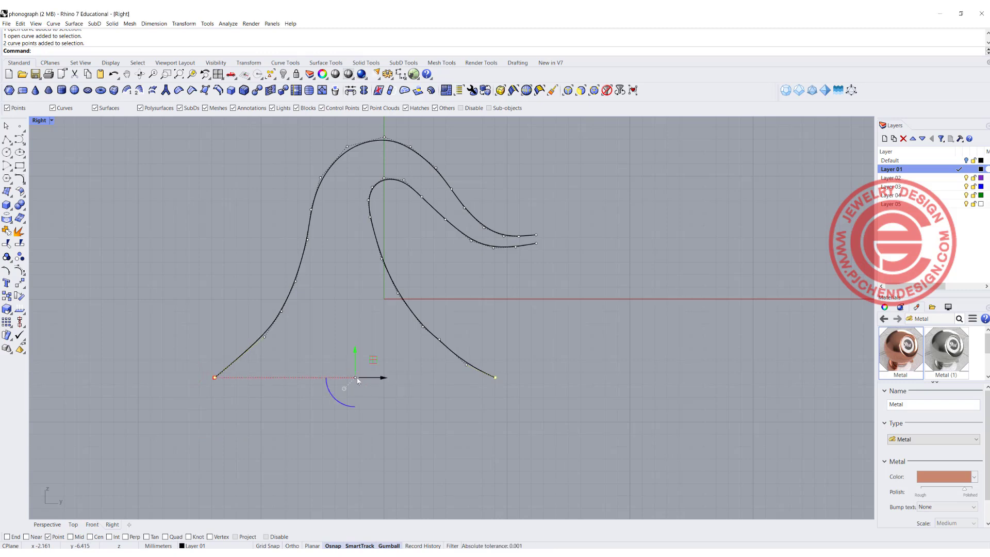
click(473, 284)
key(Escape)
- Rebuild both profile curves with 24 points and degree 3, deleting the input curves
right_drag(424, 199, 431, 226)
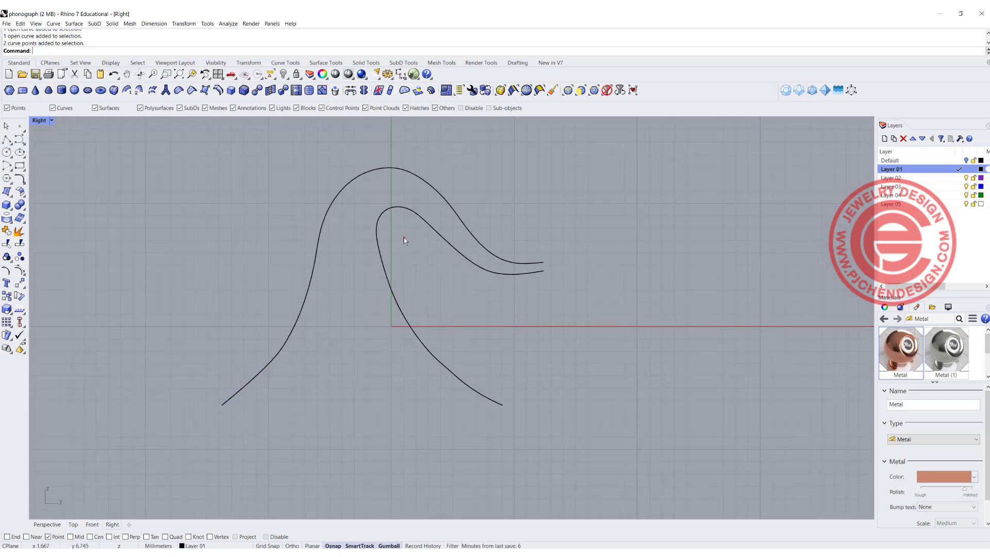
drag(403, 238, 333, 173)
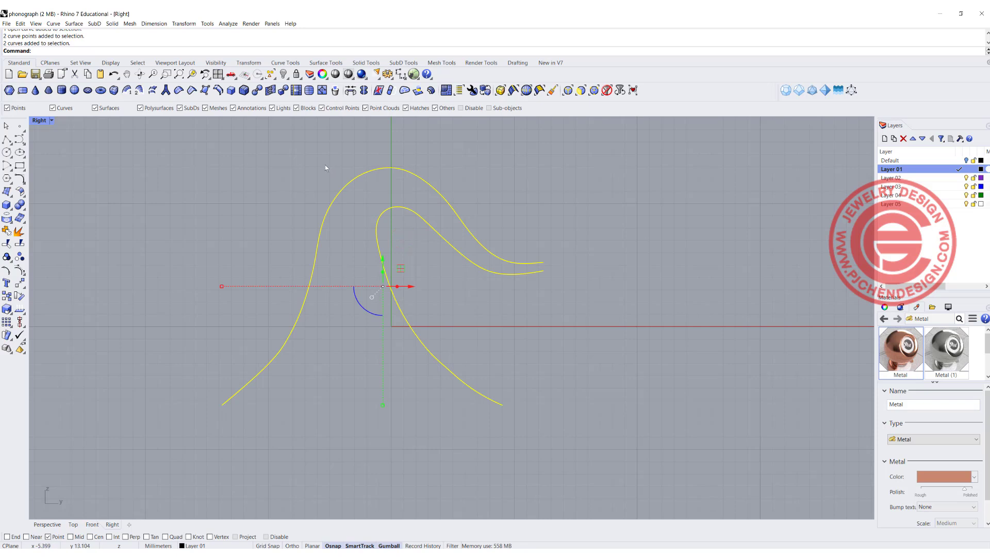
key(Return)
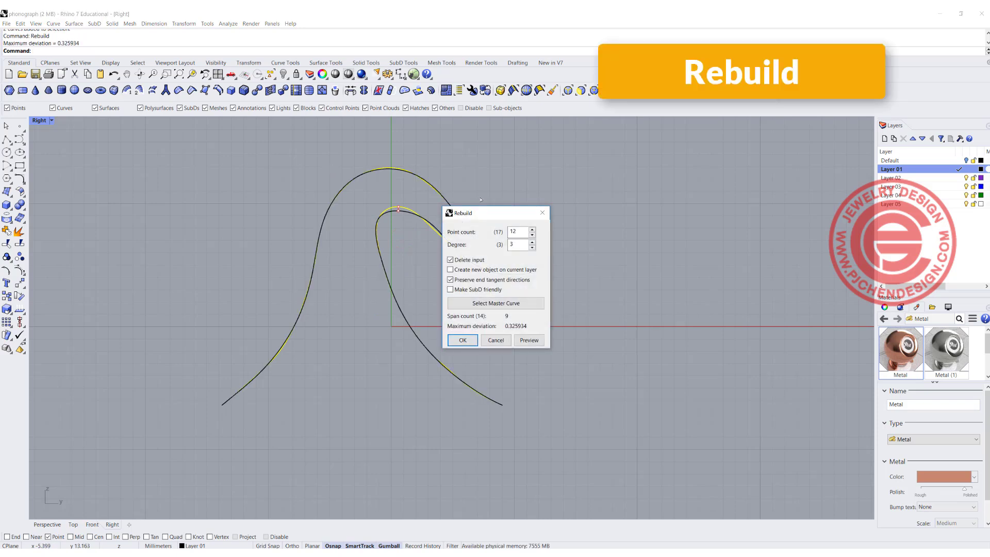
drag(481, 213, 580, 176)
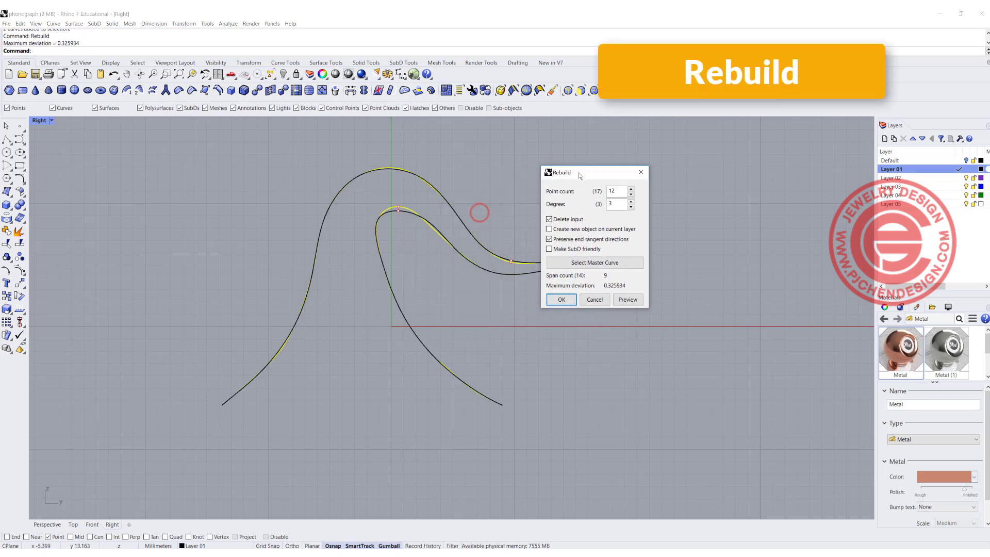
double_click(616, 190)
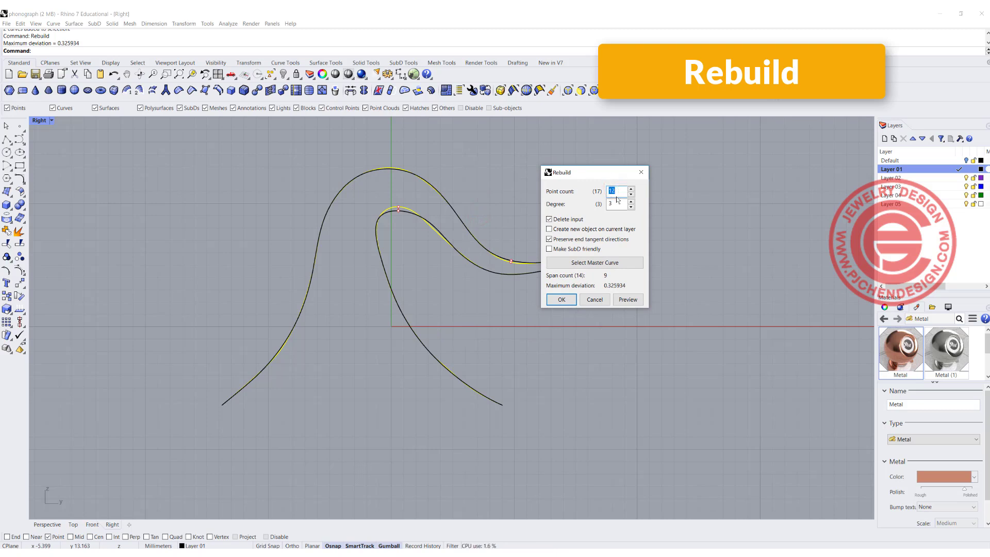
text(24)
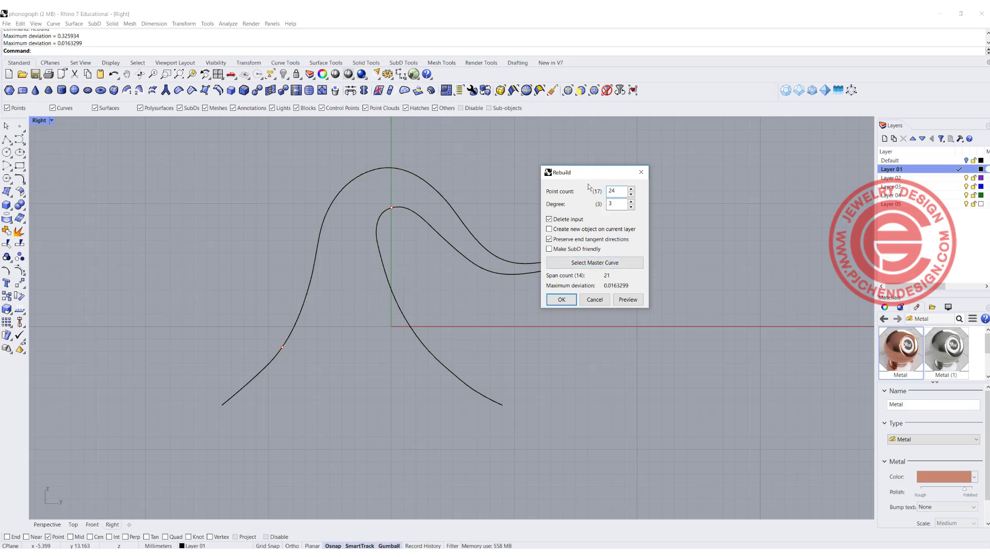
click(561, 300)
click(487, 303)
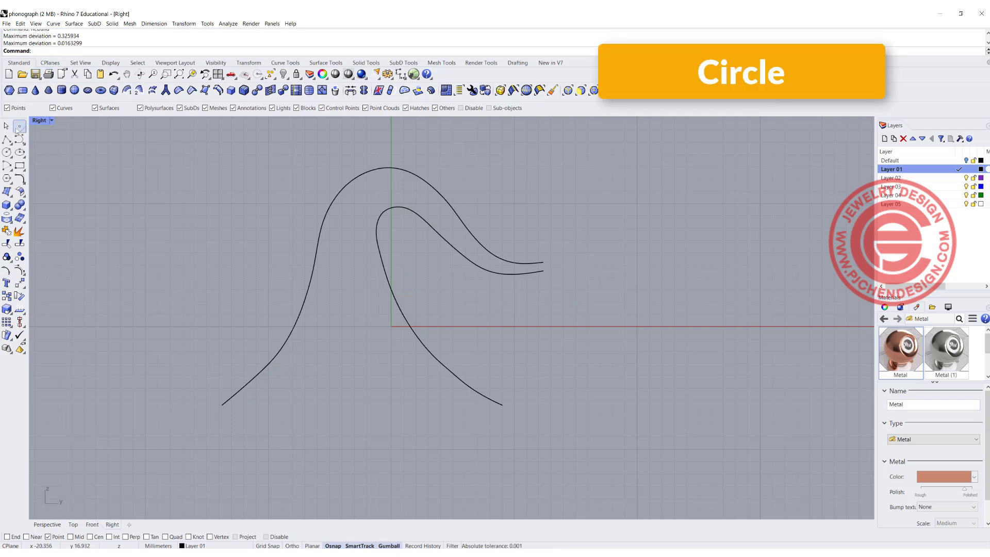
- Draw a vertical circle by diameter between the two curves' endpoints at the neck, snapping to their ends
click(7, 152)
click(7, 152)
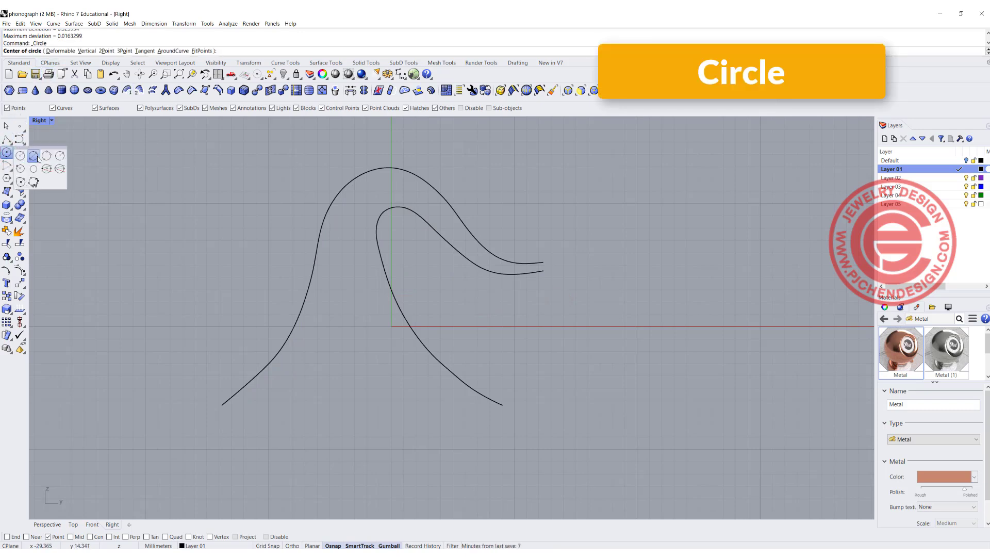
click(37, 157)
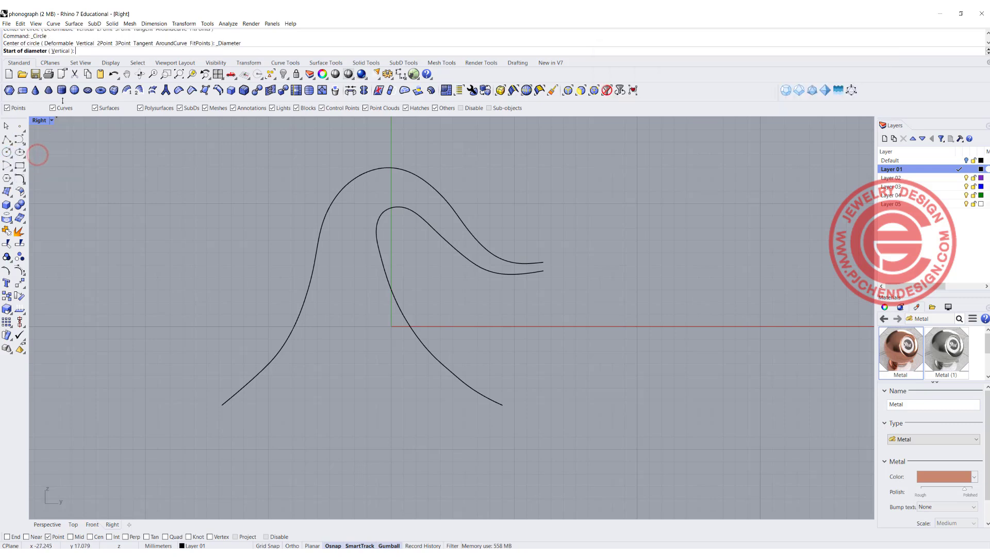
click(61, 51)
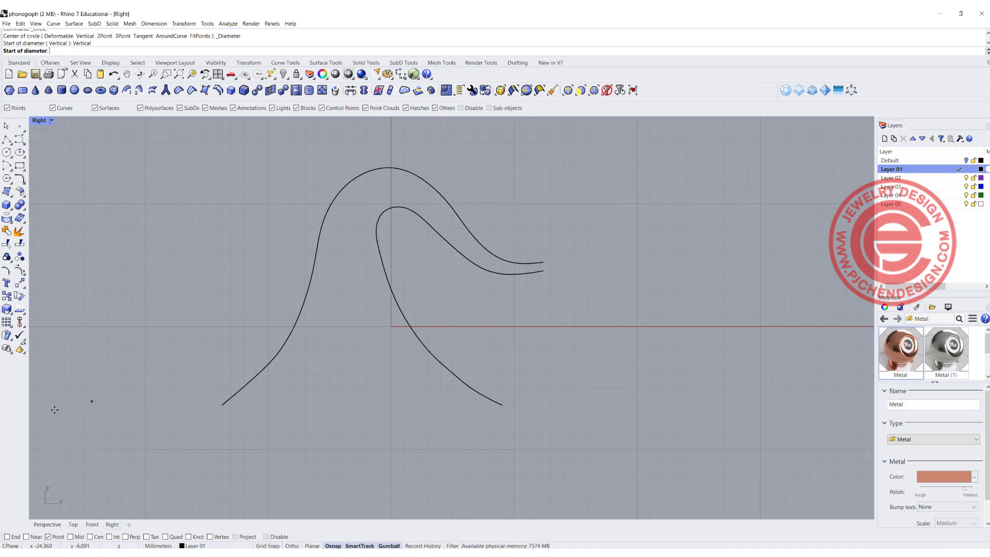
click(8, 537)
click(543, 263)
click(544, 271)
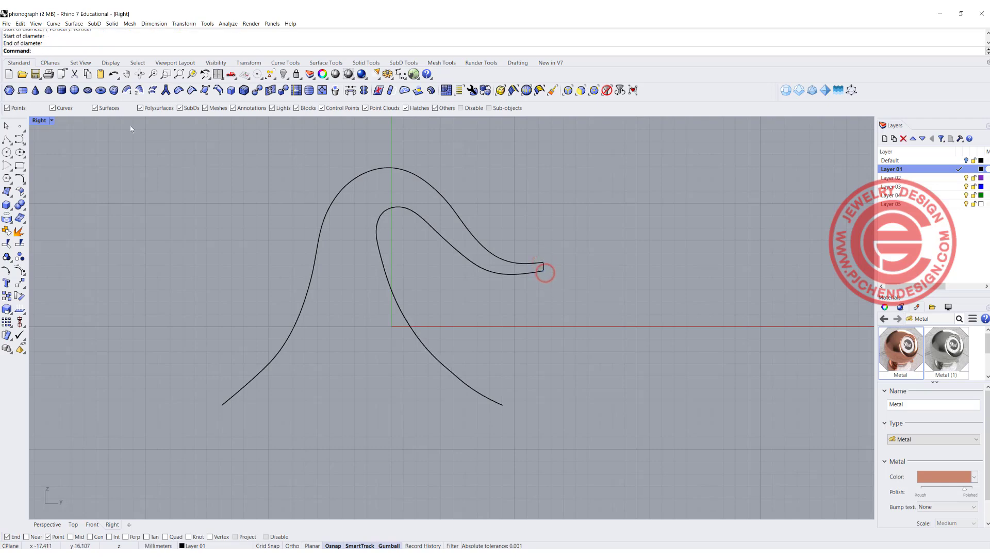
- Examine the neck circle and the rebuilt curves' control points in the perspective view
double_click(45, 121)
double_click(471, 123)
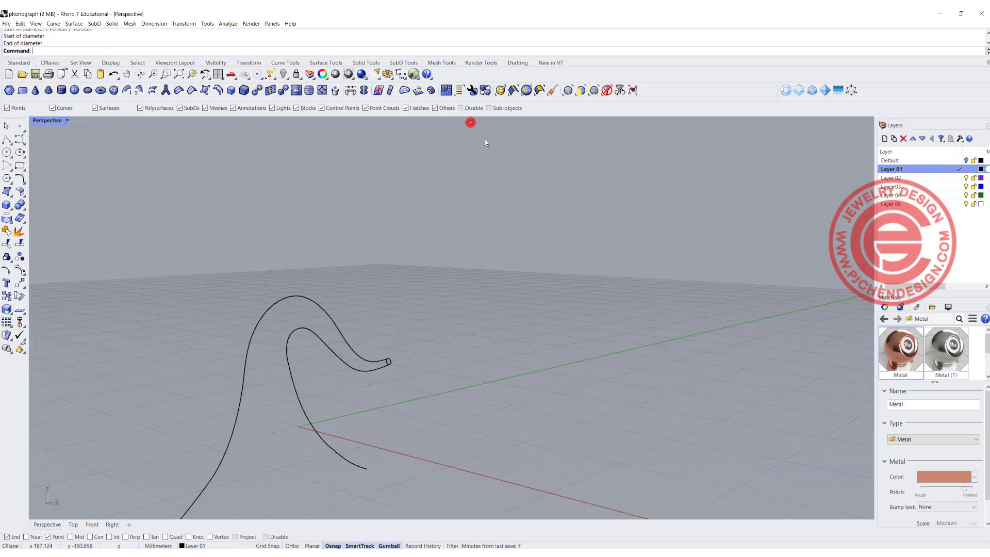
right_drag(432, 299, 351, 339)
click(353, 335)
click(362, 324)
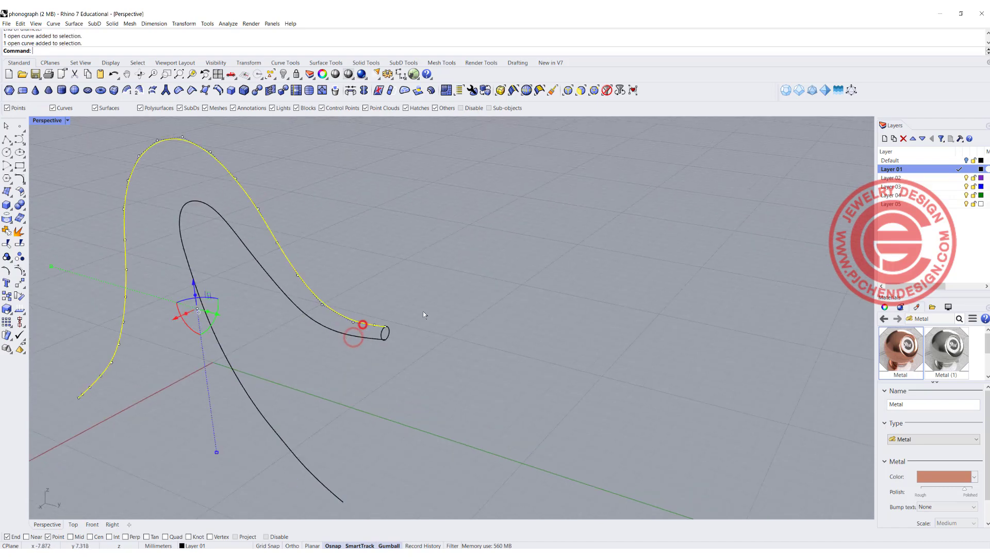
right_drag(438, 332, 446, 351)
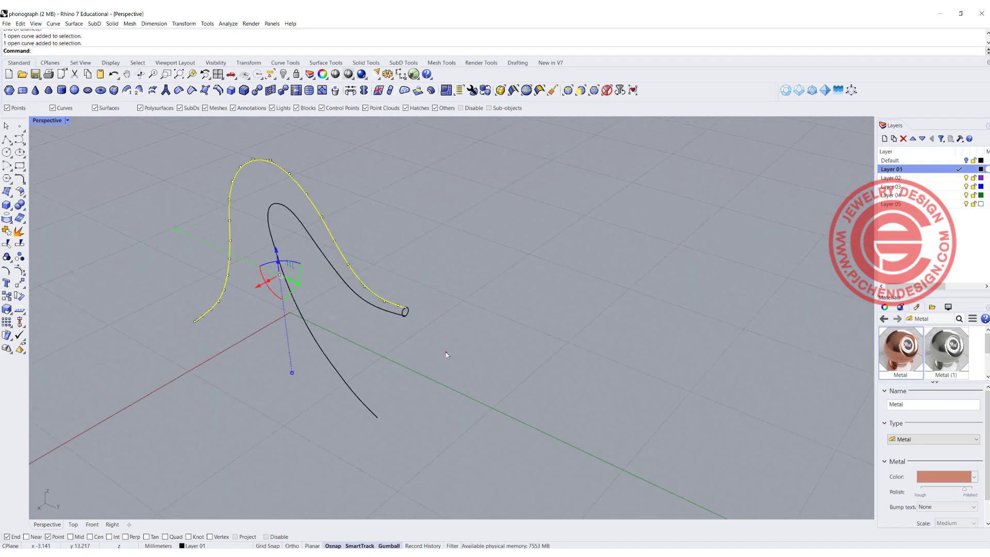
click(445, 353)
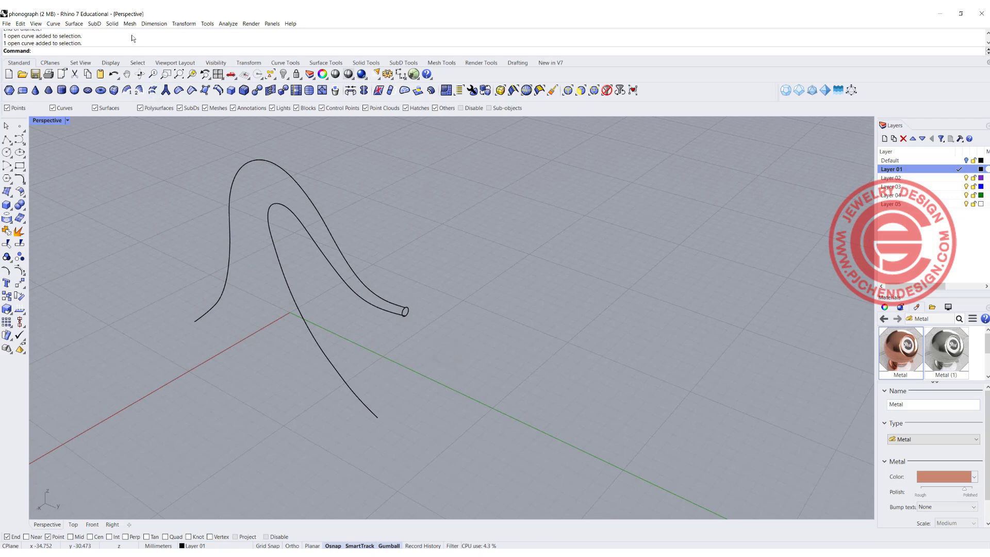
- Set up a Sweep 2 Rails with the inner and outer curves as rails and the neck circle as cross section
click(73, 24)
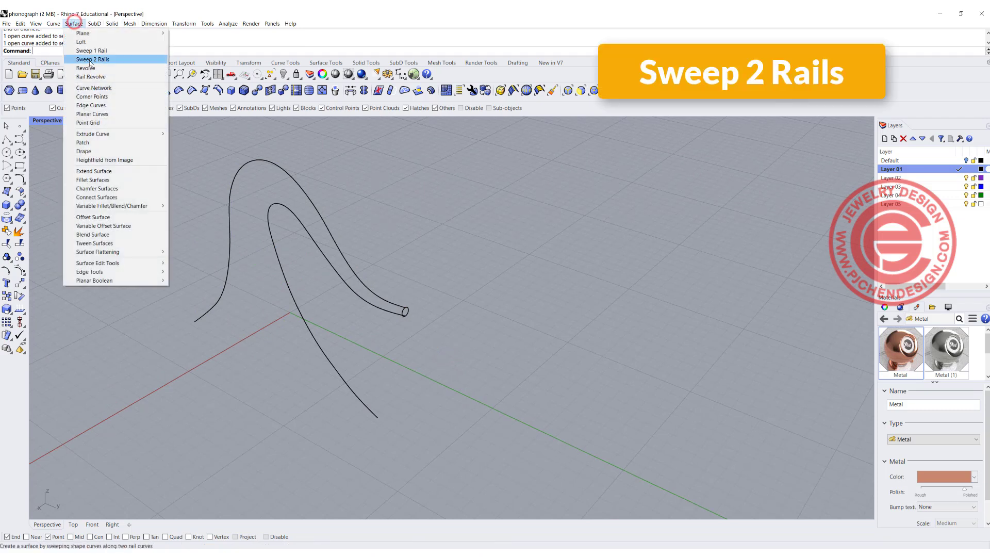
click(89, 57)
click(389, 312)
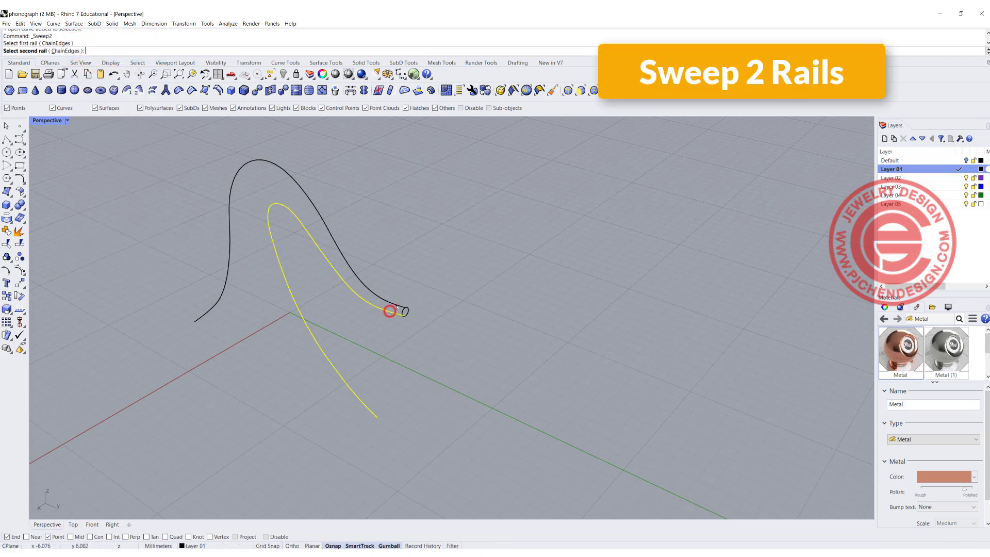
click(395, 305)
click(402, 311)
key(Return)
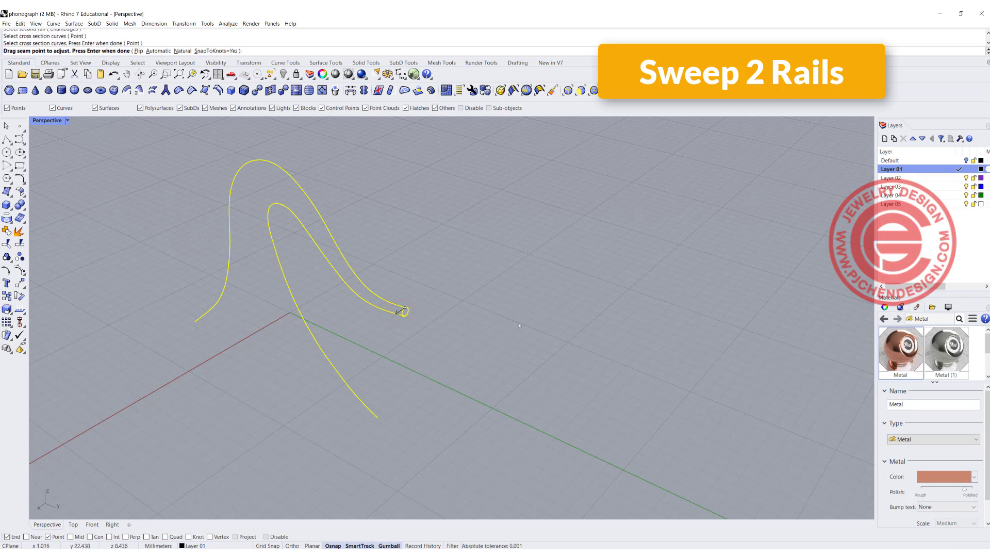
key(Return)
- Add slashes to the sweep across the middle of the horn body and across the top of the bend
right_drag(307, 274, 351, 268)
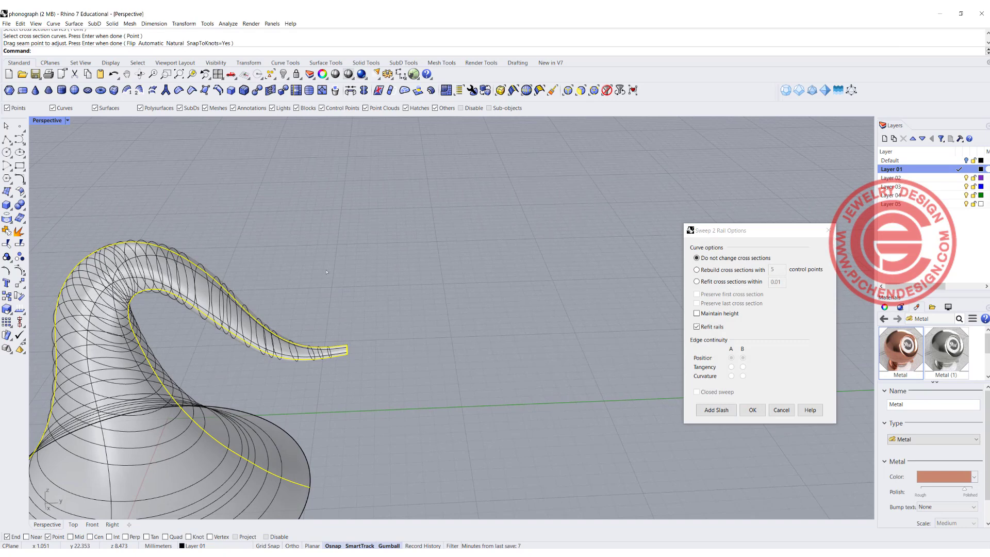
double_click(37, 121)
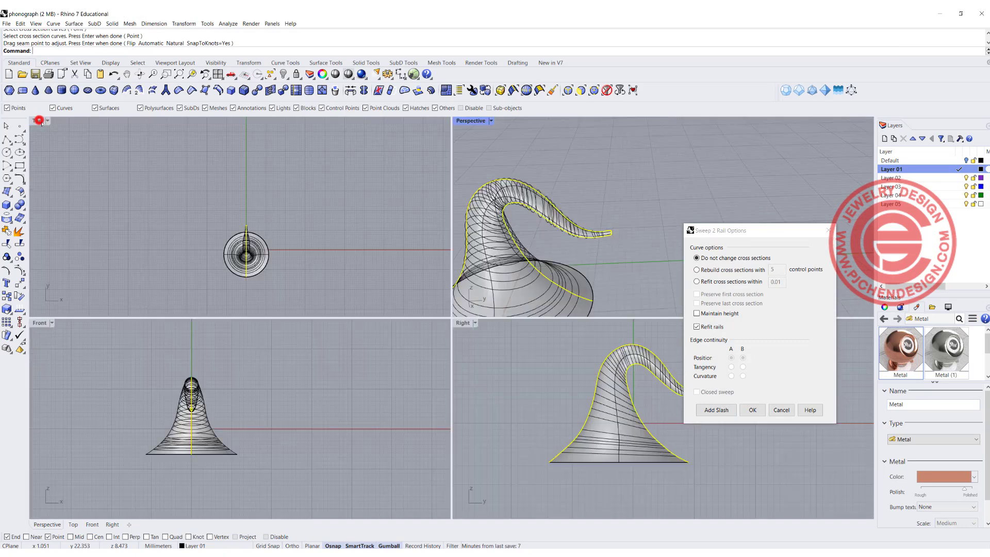
double_click(462, 324)
right_drag(264, 272, 189, 278)
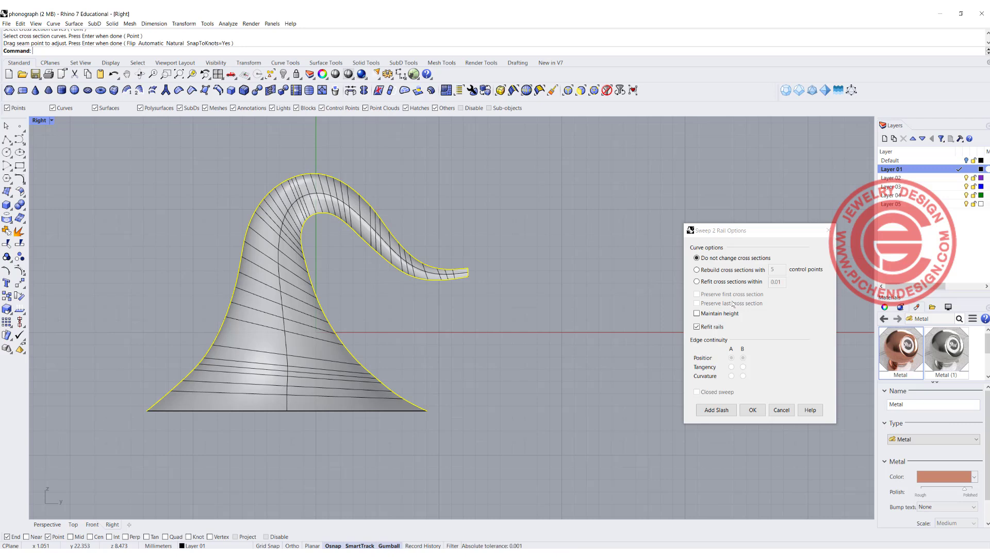
click(712, 410)
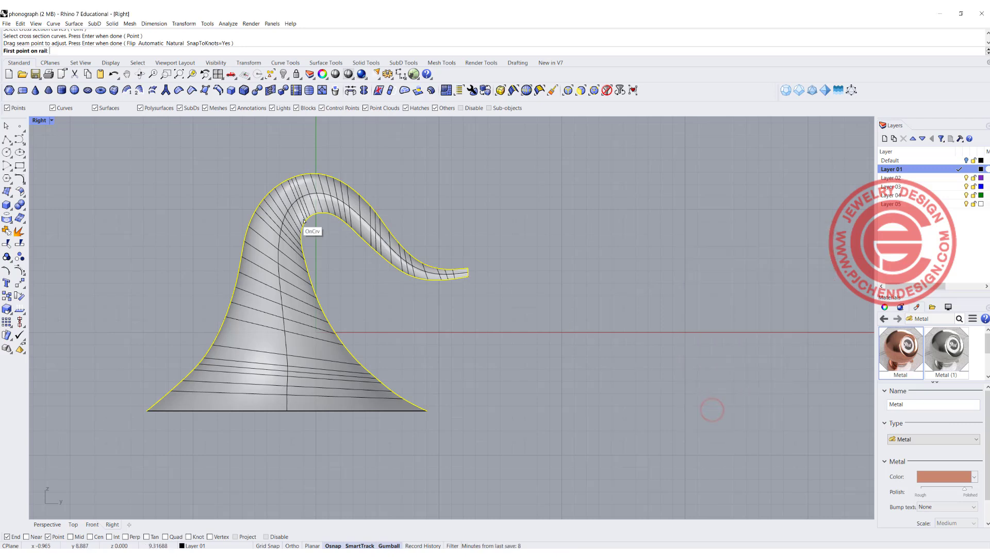
click(234, 305)
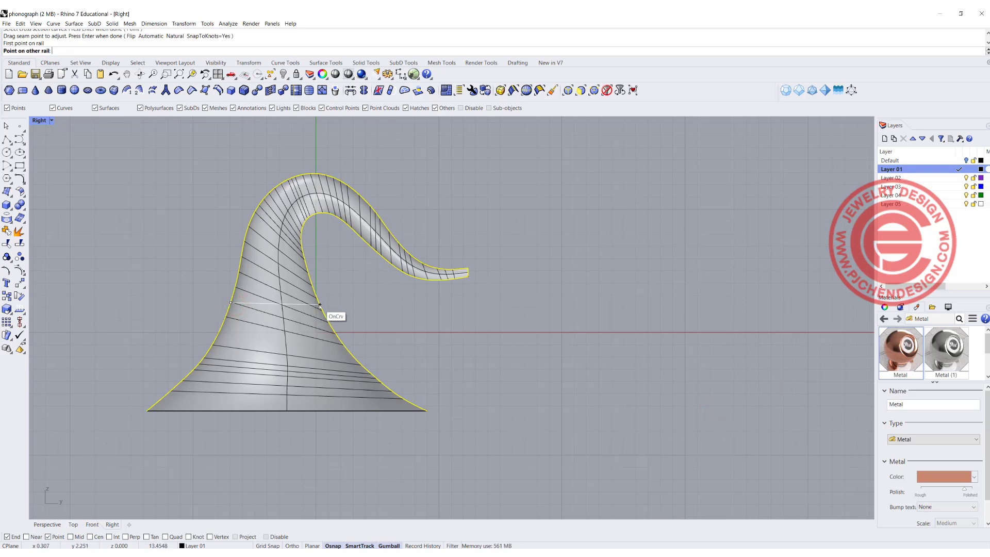
click(319, 305)
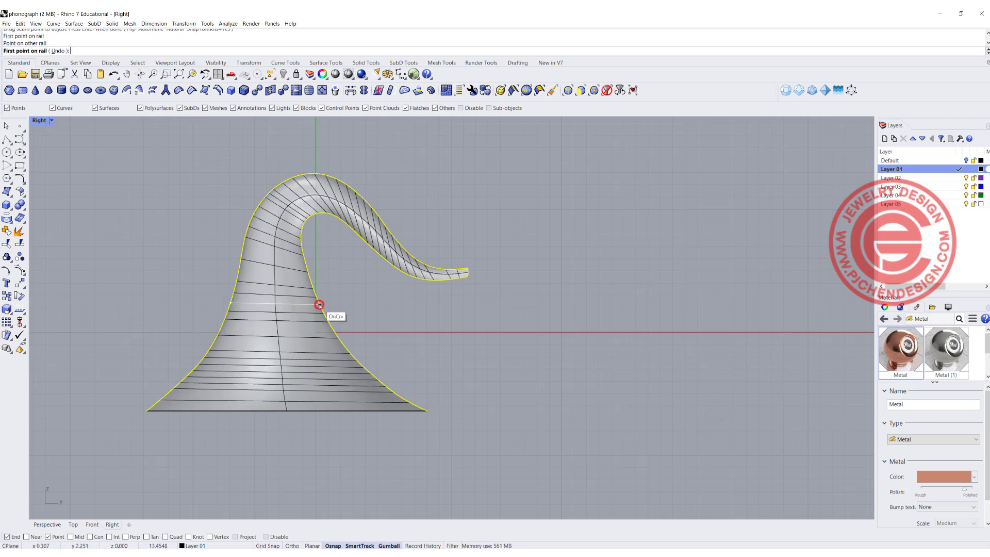
click(314, 212)
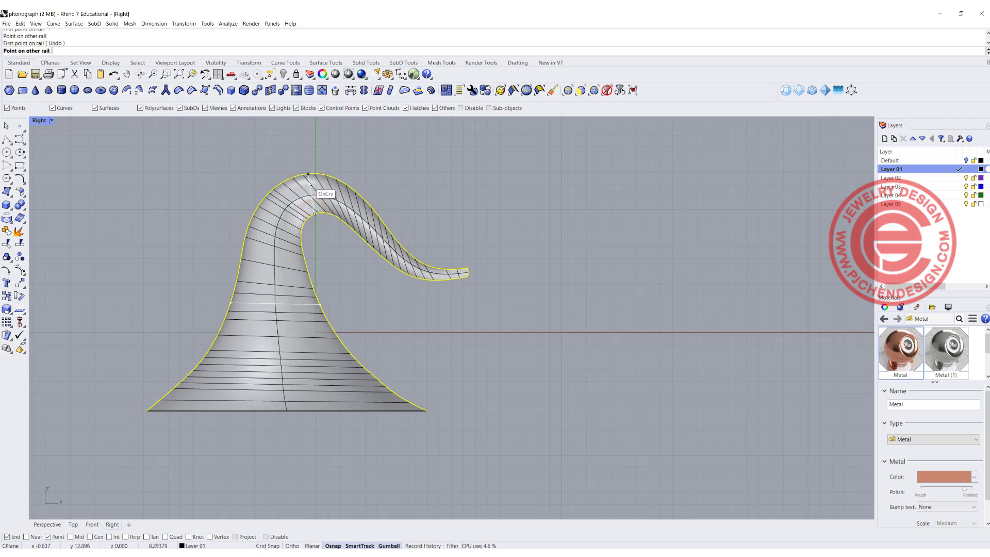
click(309, 184)
- Add slashes across the sloping neck and the upper body below the bend, and create the swept horn surface
click(359, 241)
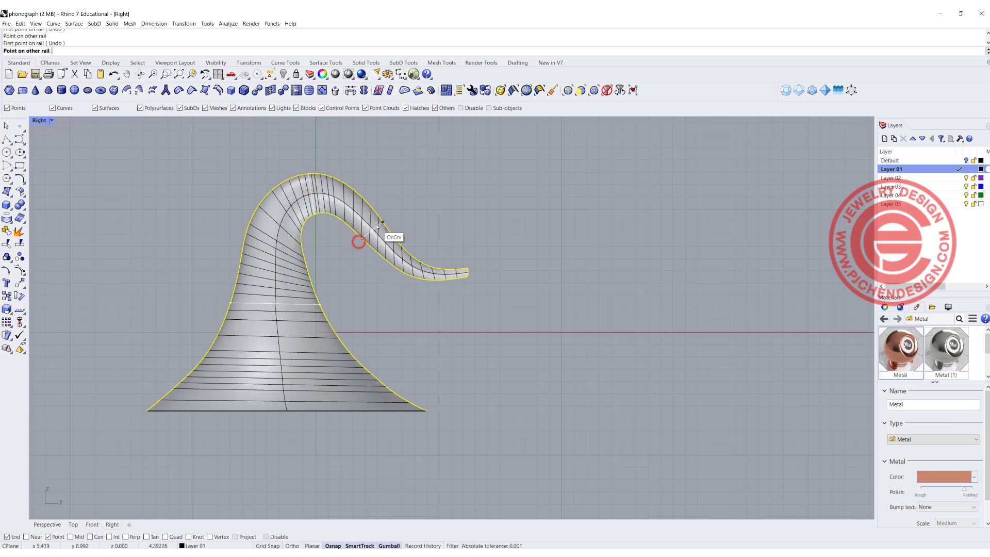
click(379, 222)
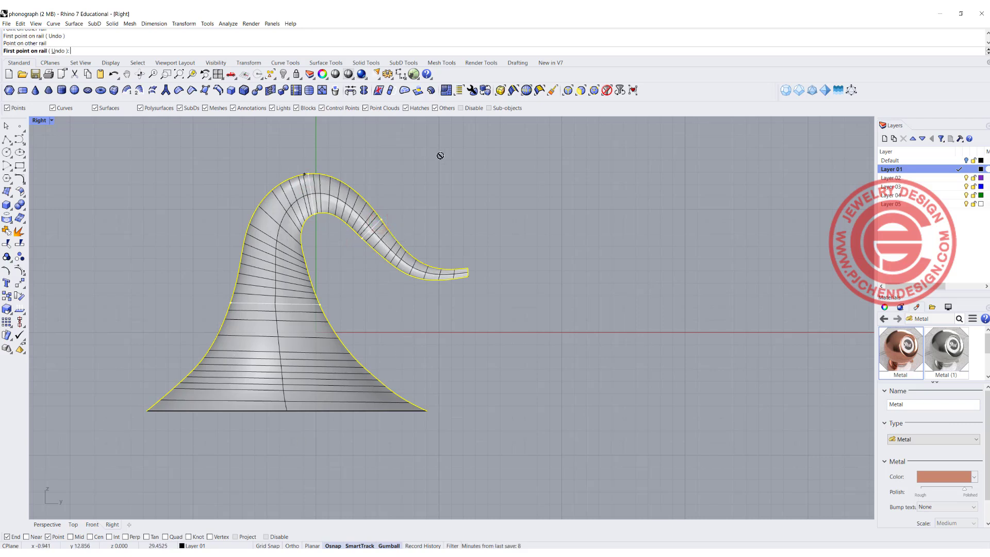
click(299, 241)
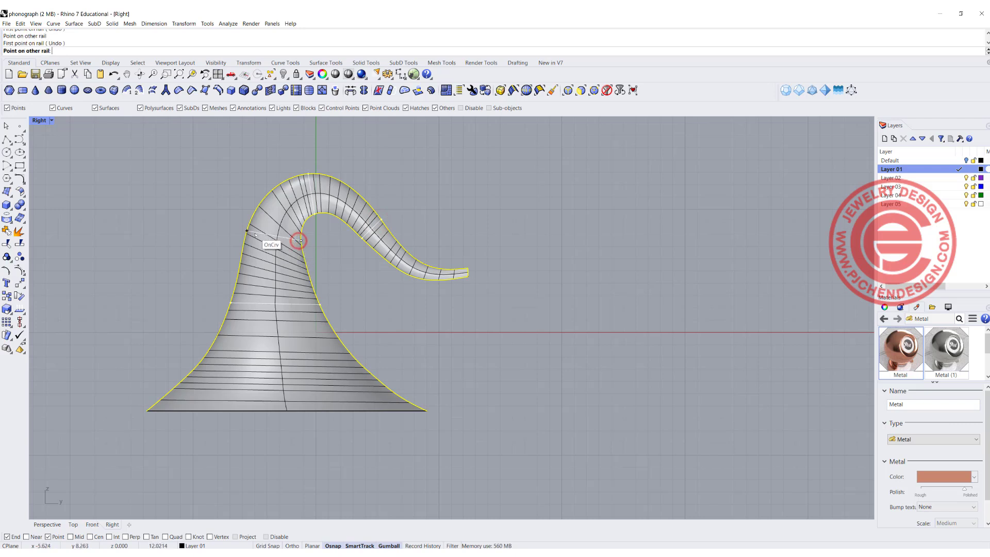
click(255, 233)
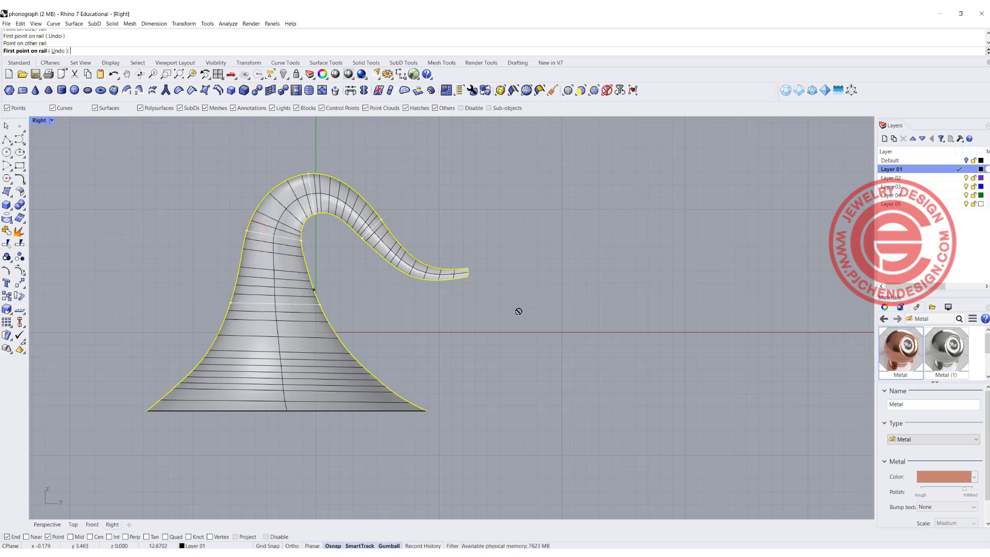
key(Return)
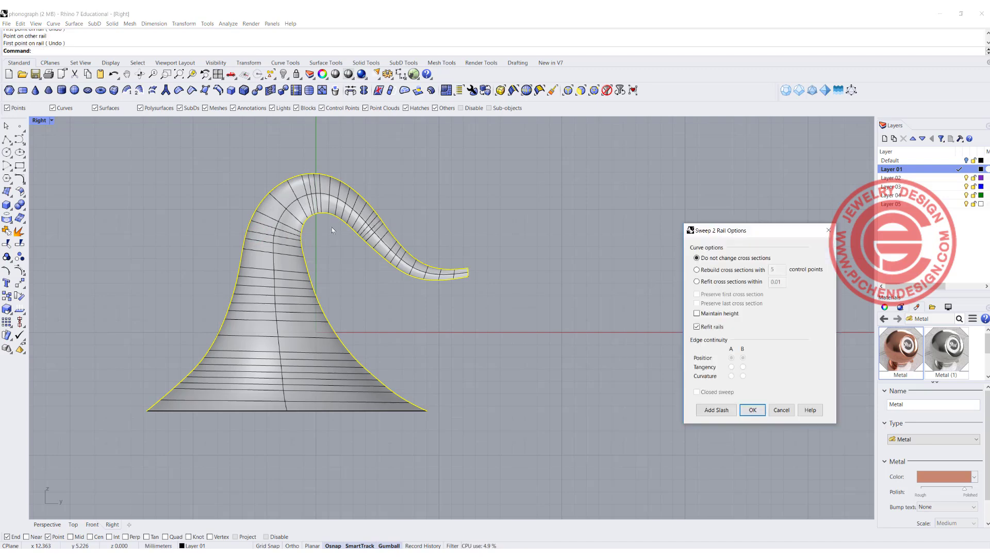
click(752, 411)
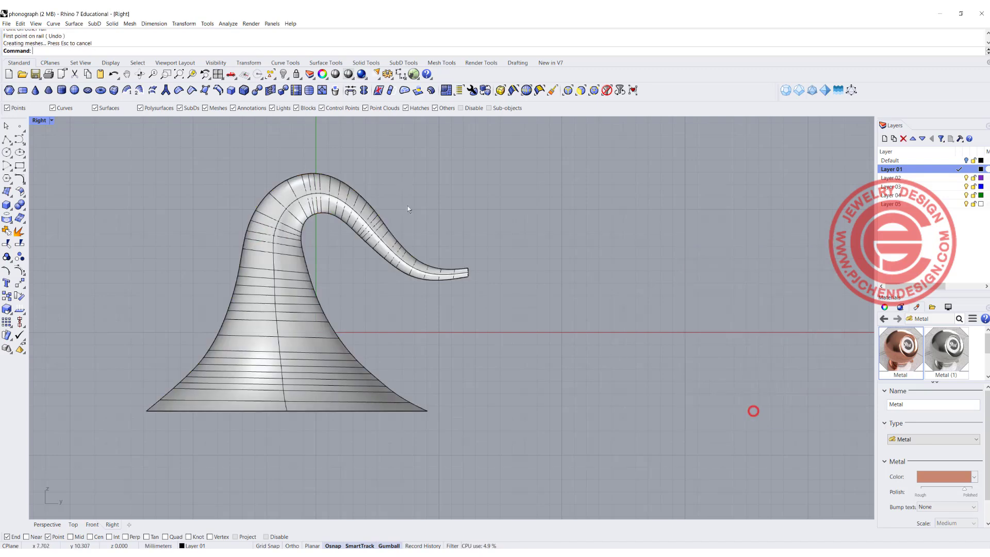
- Rotate the horn surface and its curves together in the Right view so the bell opening stands vertical and the neck curves downward
scroll(412, 233, down, 5)
scroll(343, 247, up, 3)
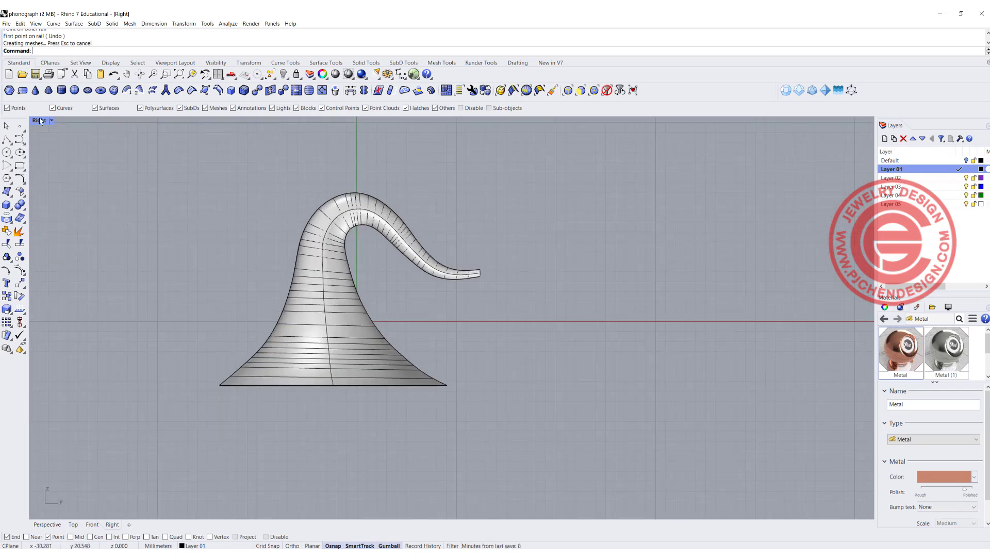
double_click(40, 121)
double_click(468, 123)
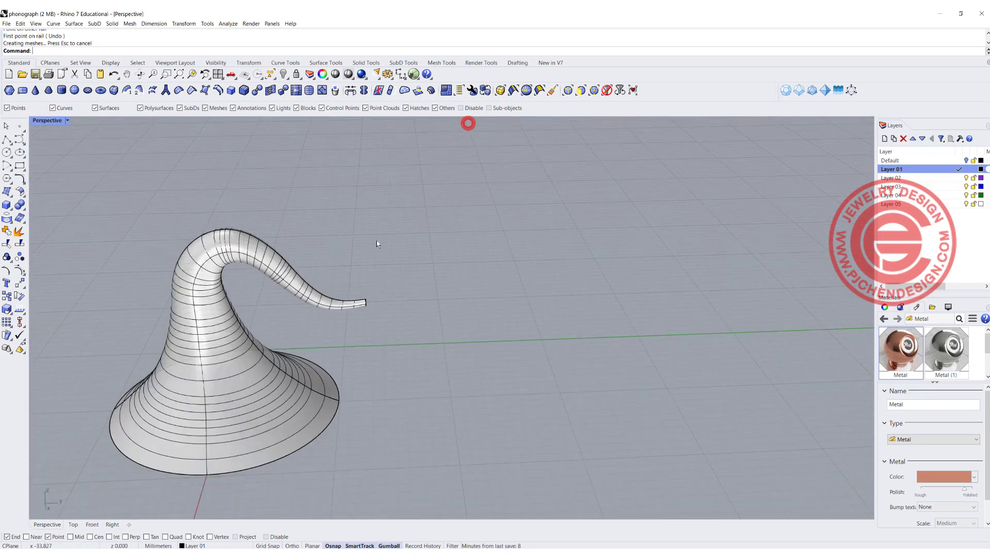
right_drag(376, 241, 256, 288)
scroll(274, 348, up, 2)
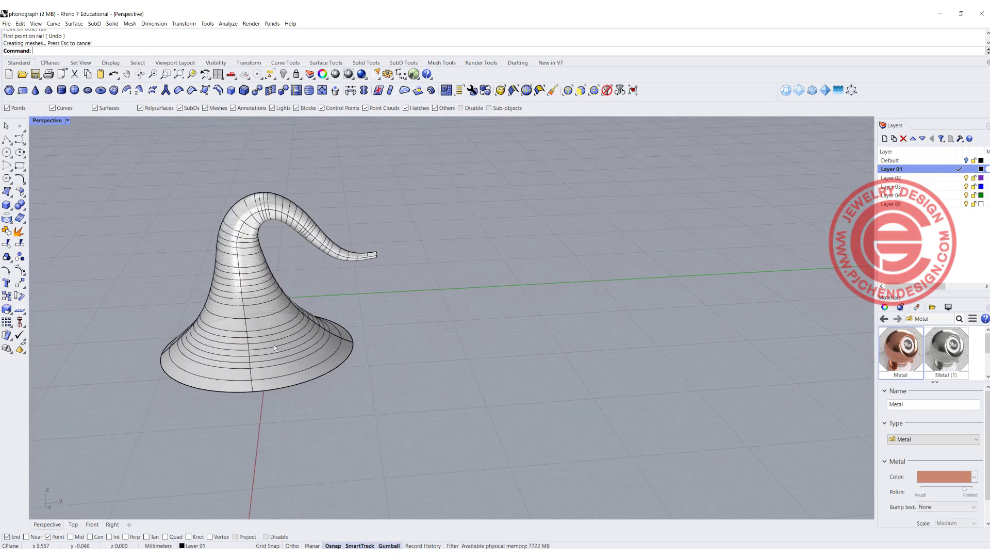
click(238, 281)
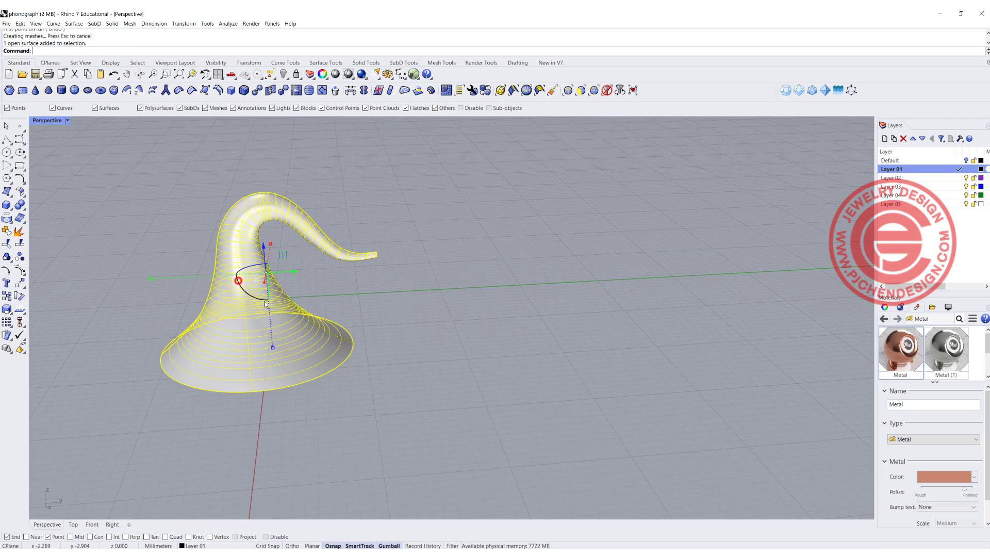
click(94, 163)
drag(95, 171, 265, 266)
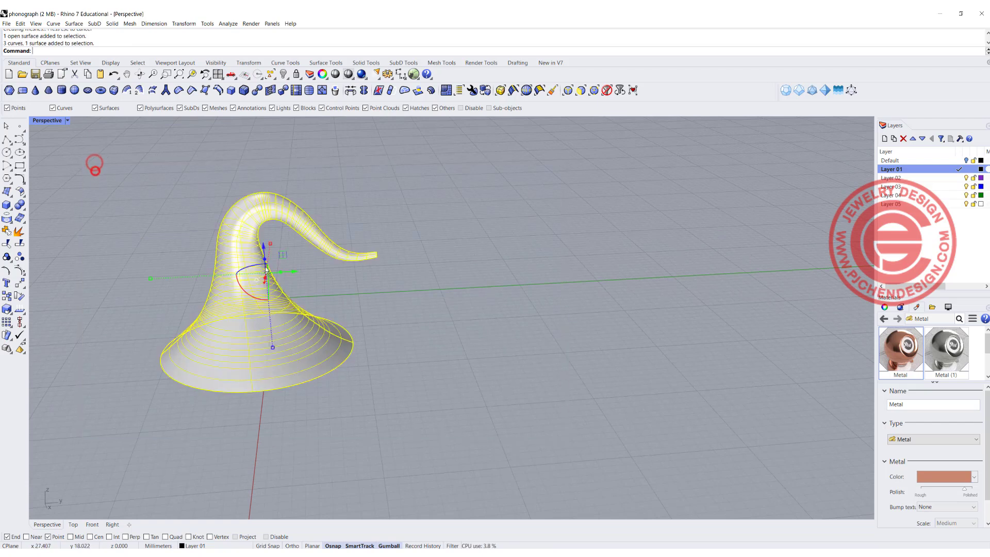
double_click(47, 121)
drag(635, 435, 599, 404)
click(747, 446)
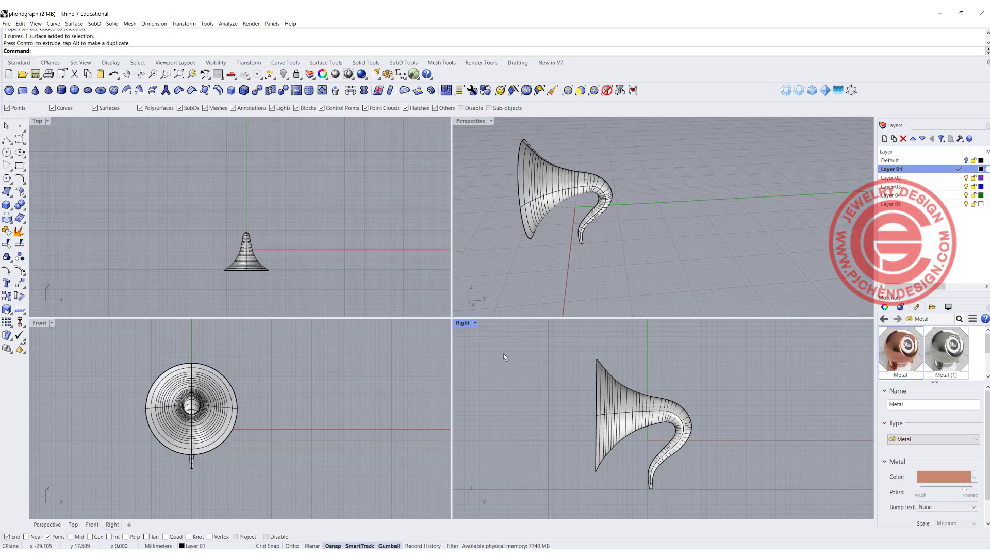
- Draw a straight, slightly slanted polyline across the horn in the Right view where the body meets the bend
double_click(465, 324)
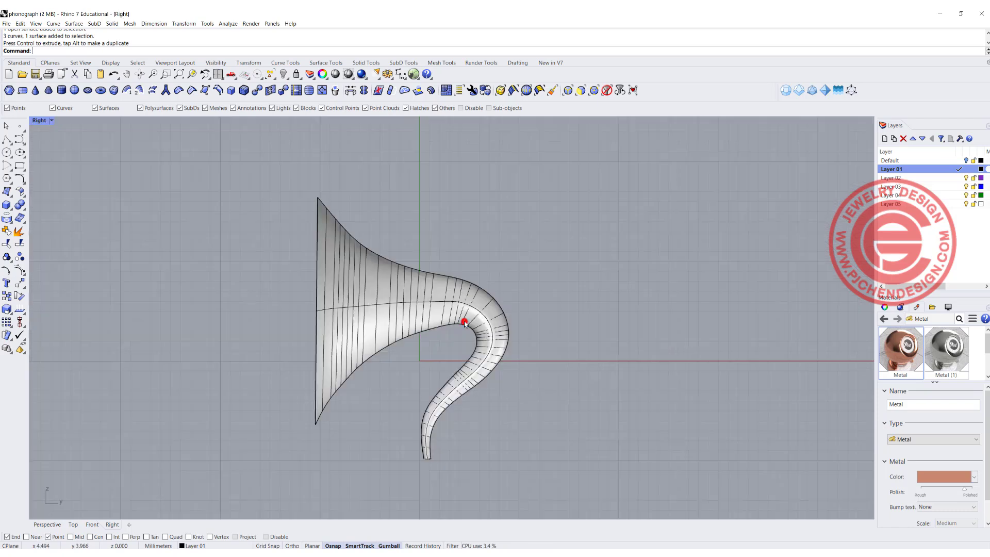
scroll(463, 321, up, 3)
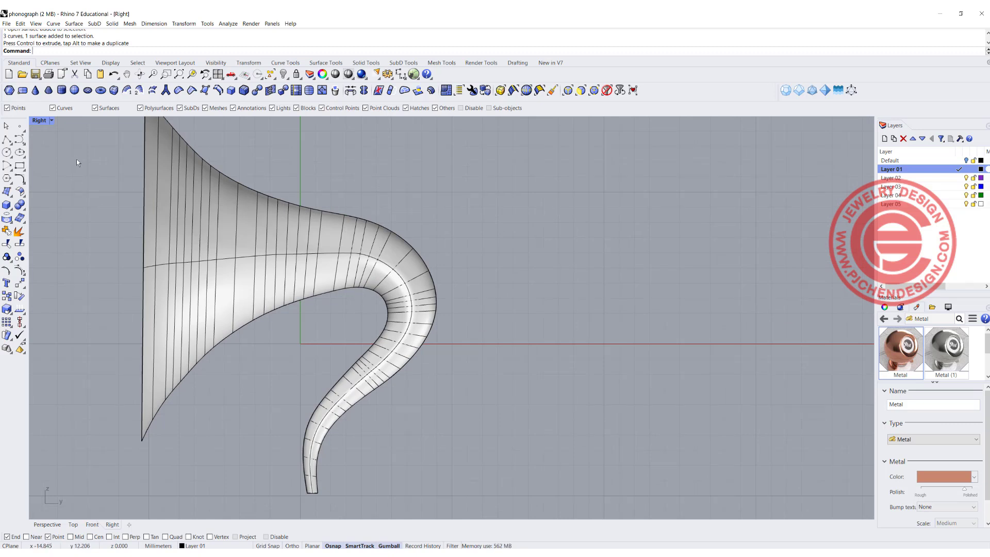
click(7, 140)
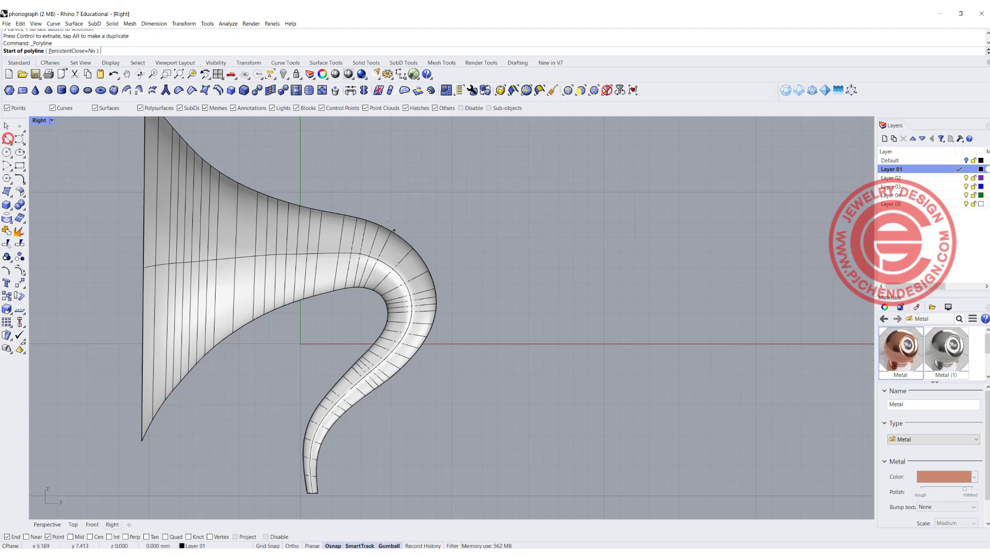
click(379, 202)
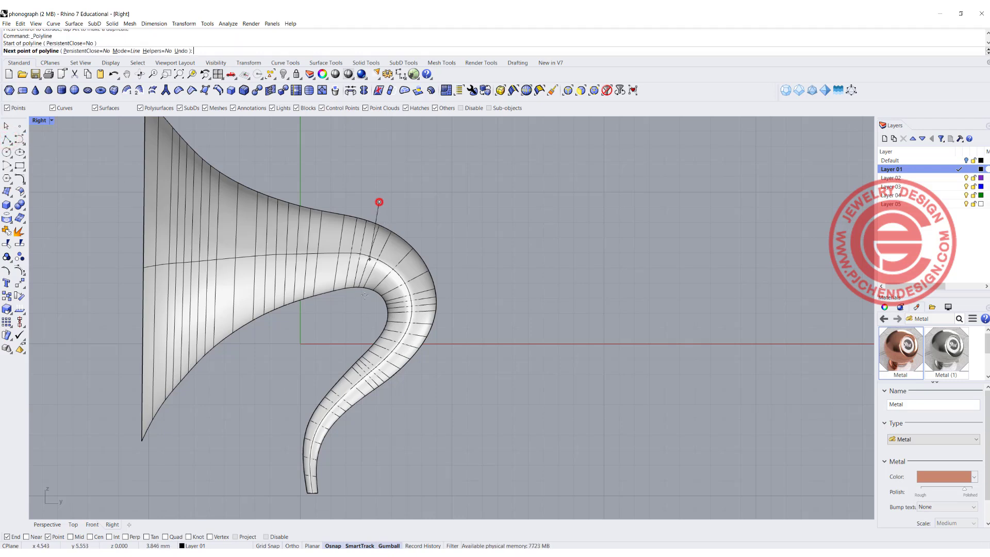
click(358, 320)
key(Return)
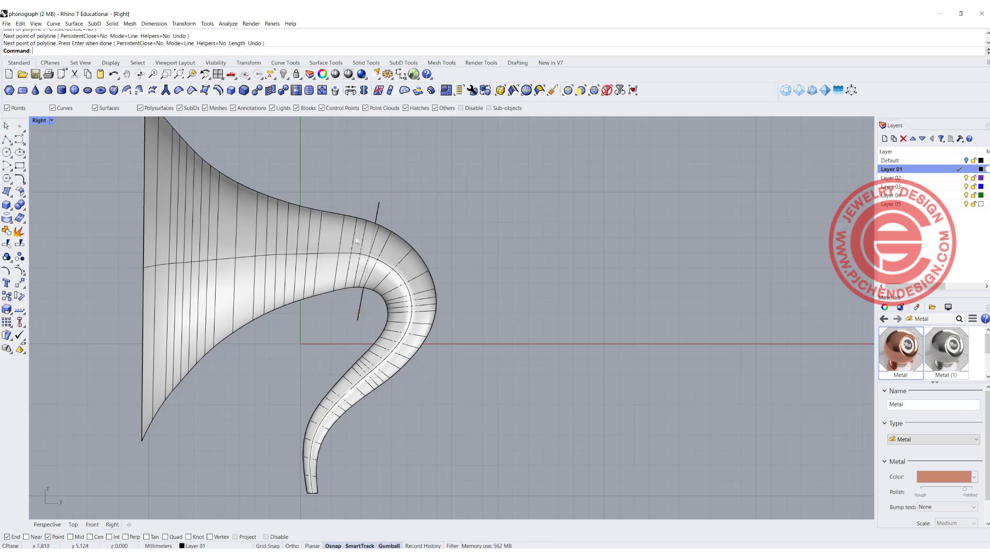
- Project the straight line onto the horn surface along the construction plane's Z direction
click(388, 286)
click(378, 205)
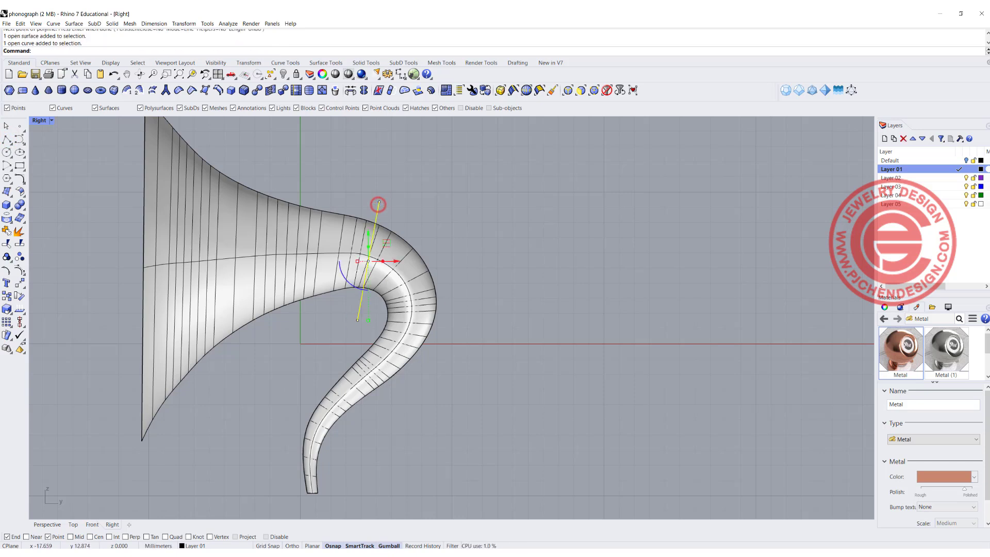
click(8, 216)
click(321, 248)
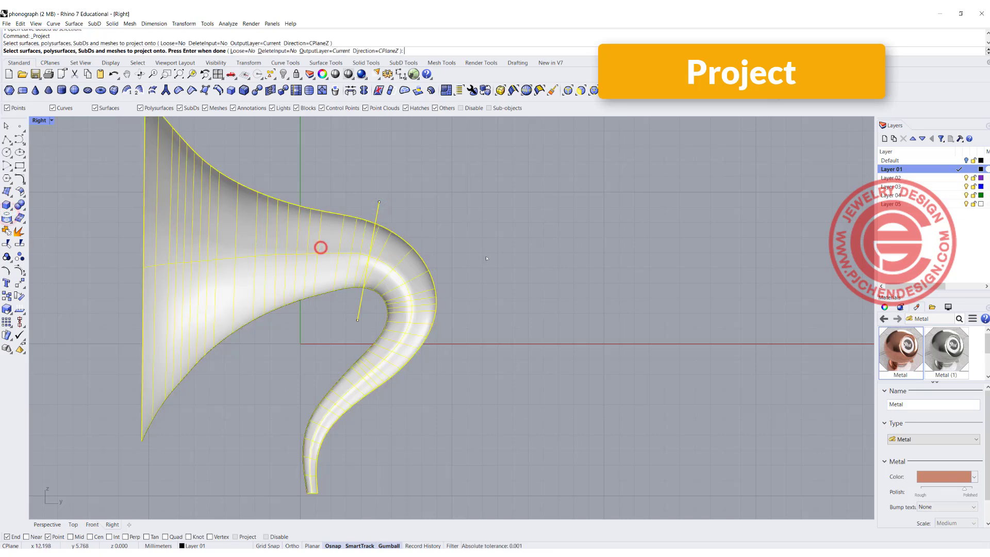
right_click(481, 255)
- Set the display color of the closed projected curve around the horn to Red
click(372, 231)
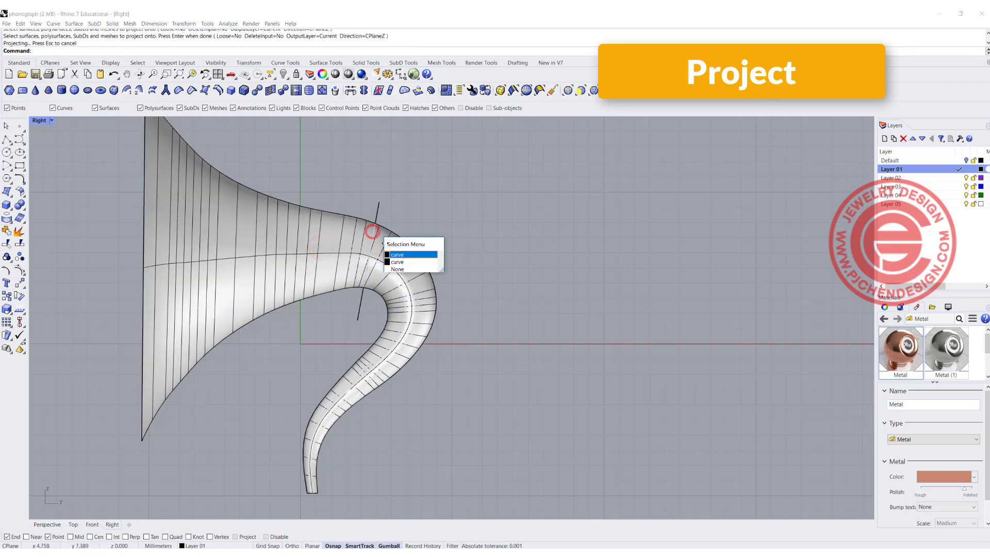
click(407, 251)
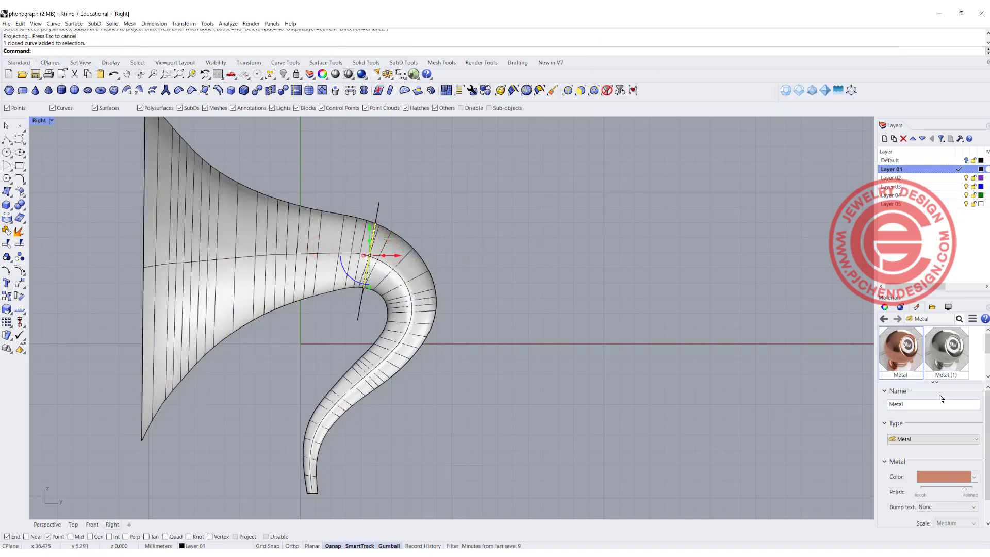
click(884, 307)
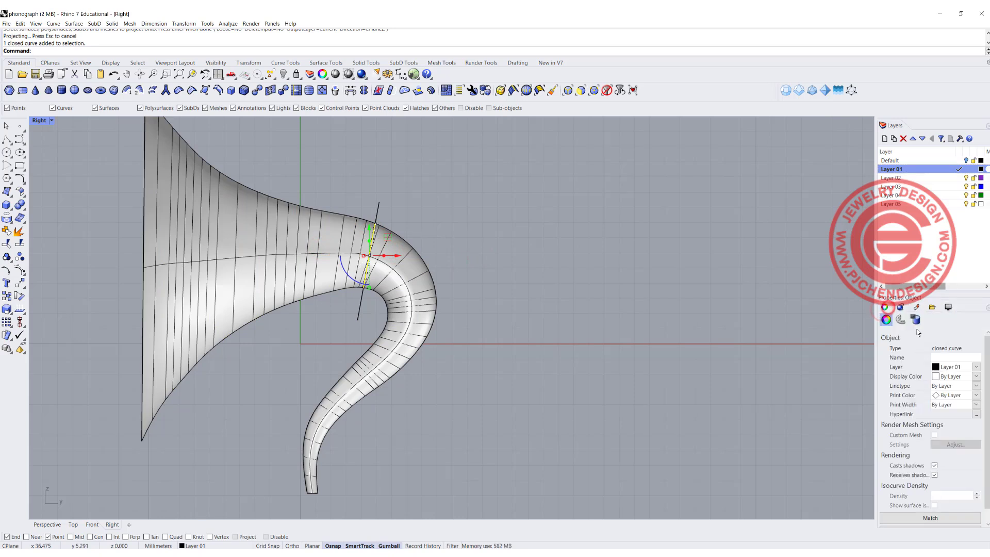
click(975, 376)
click(947, 417)
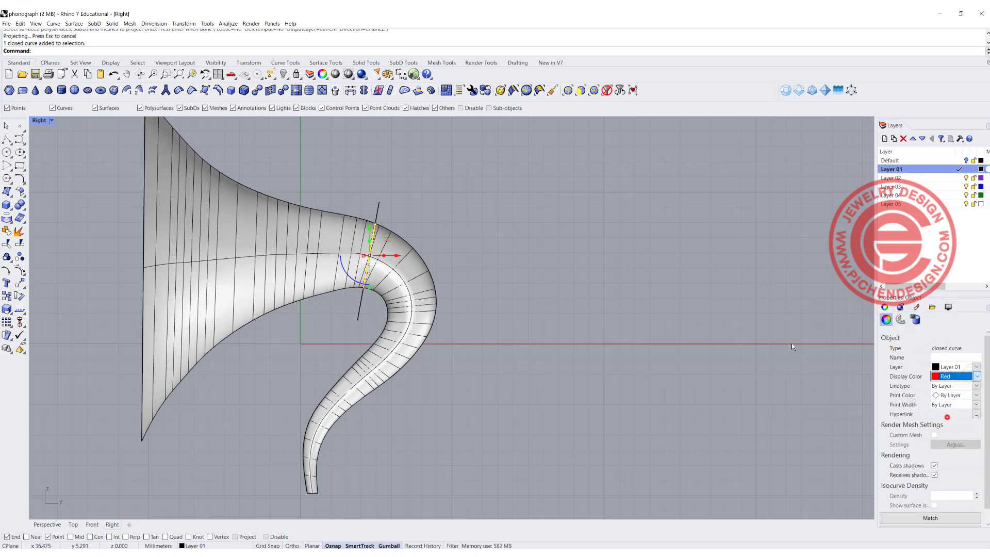
click(555, 235)
- Split the horn surface into bell and neck parts, using the straight line across the bend as the cutting object
click(377, 206)
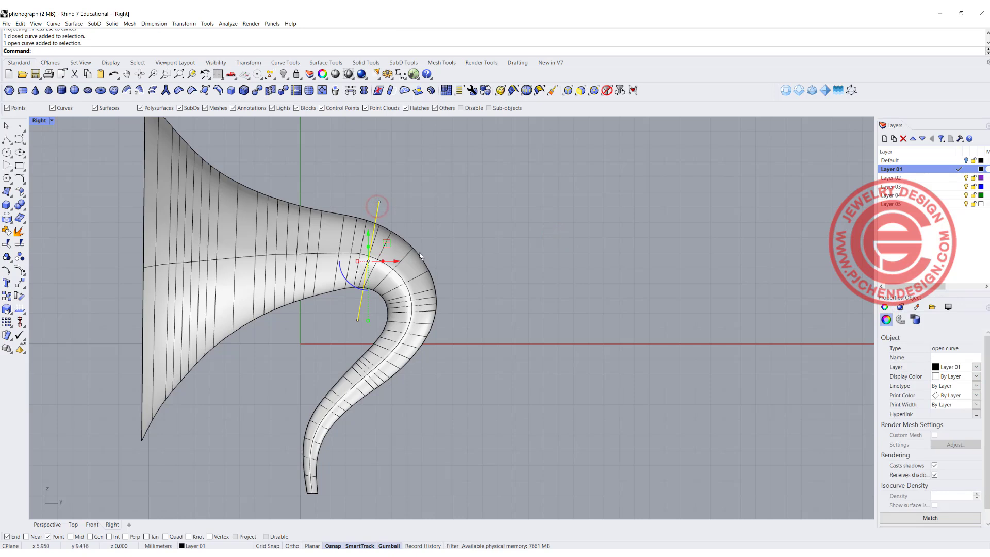
click(510, 259)
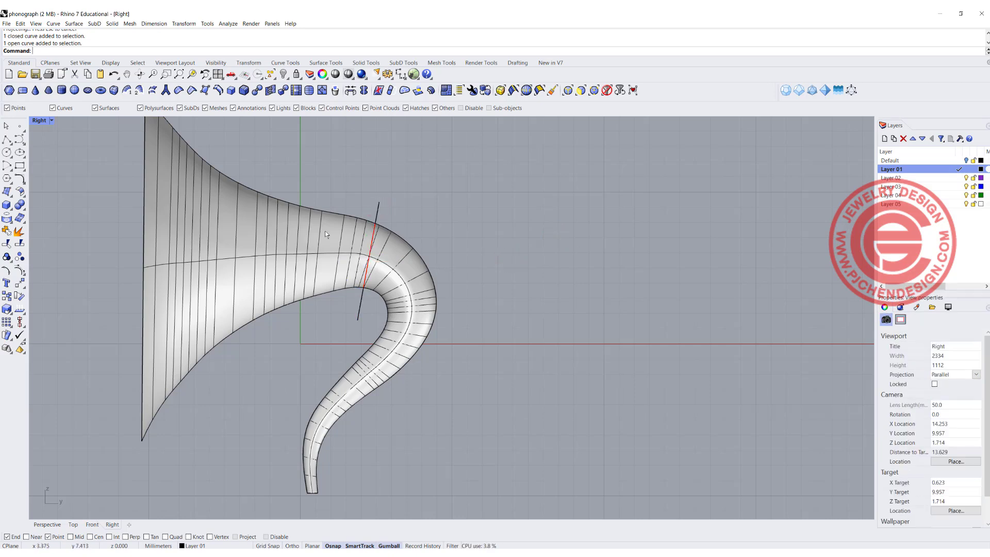
click(302, 232)
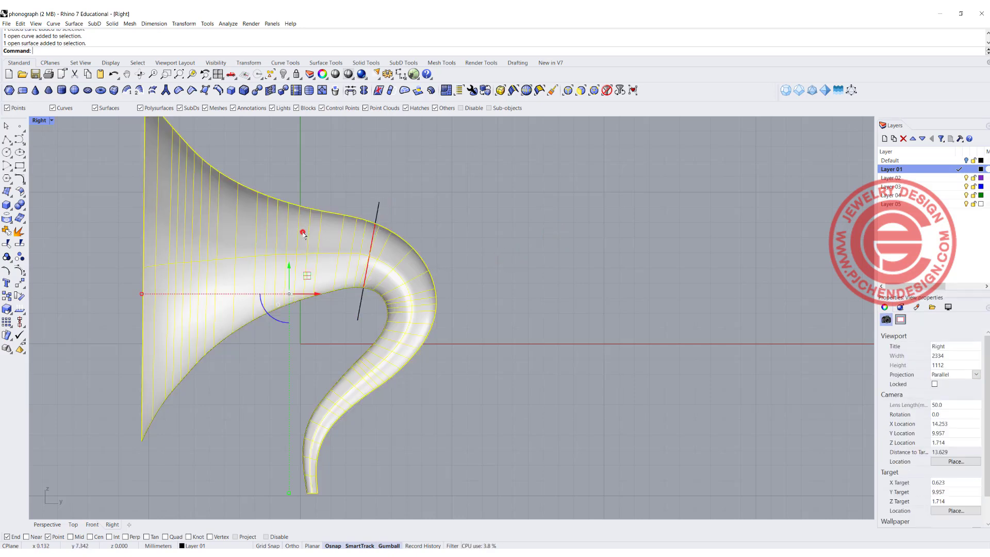
click(20, 243)
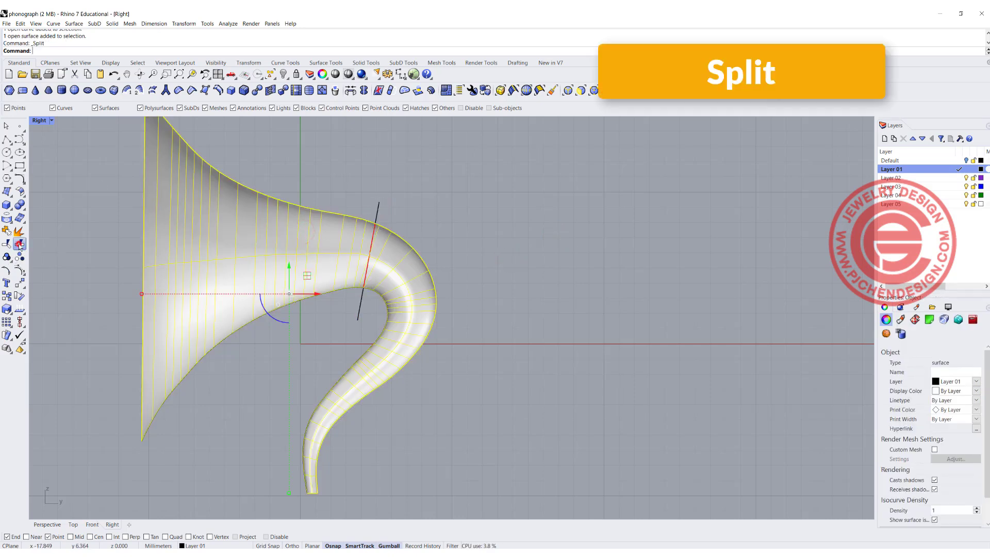
click(377, 210)
right_click(417, 212)
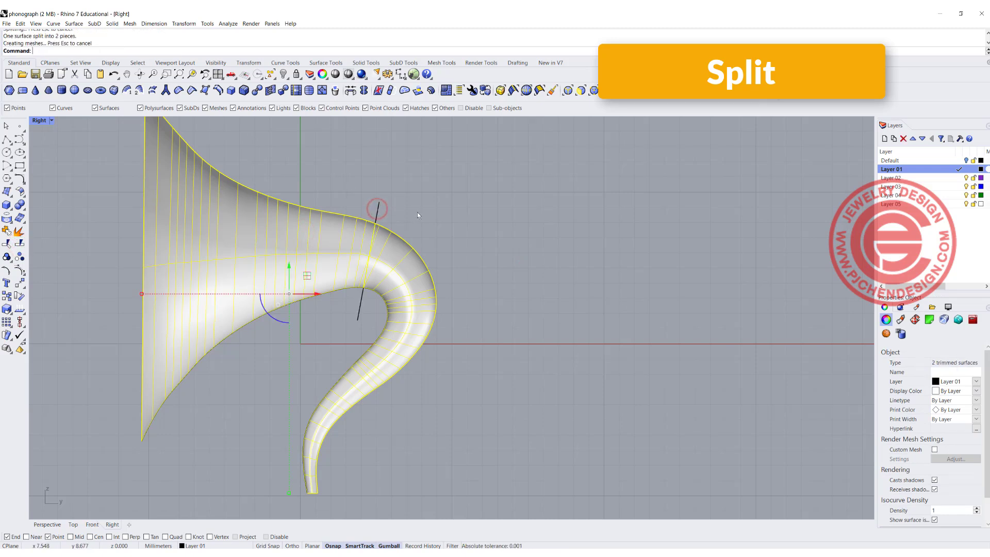
- Delete the straight cutting line and select the neck and bell pieces in turn to check the split
click(377, 211)
key(Delete)
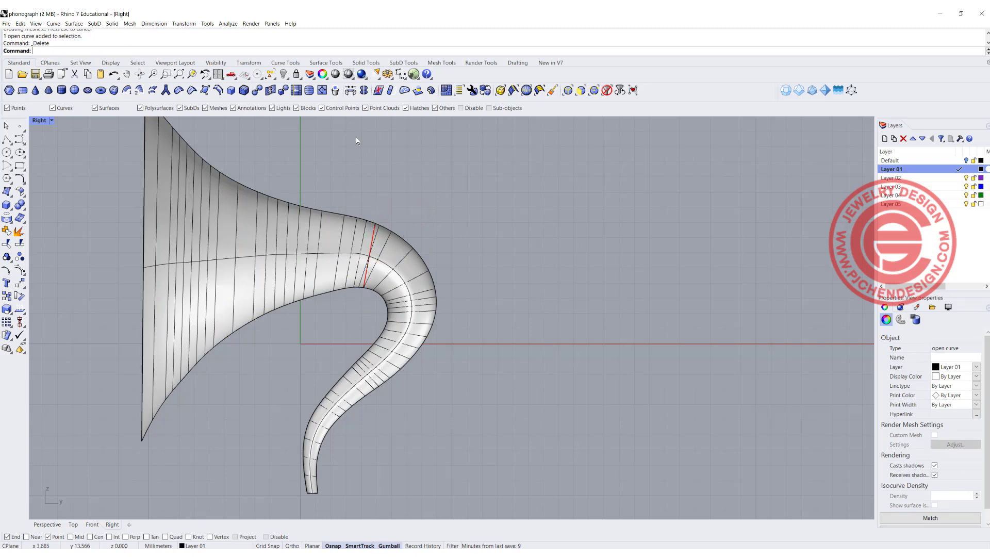
click(404, 256)
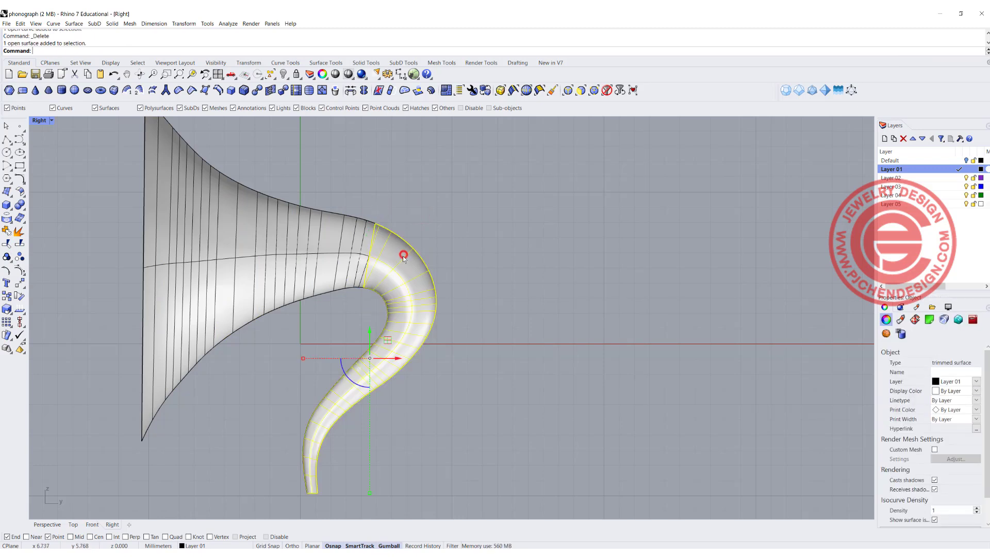
click(310, 242)
right_drag(302, 243, 391, 236)
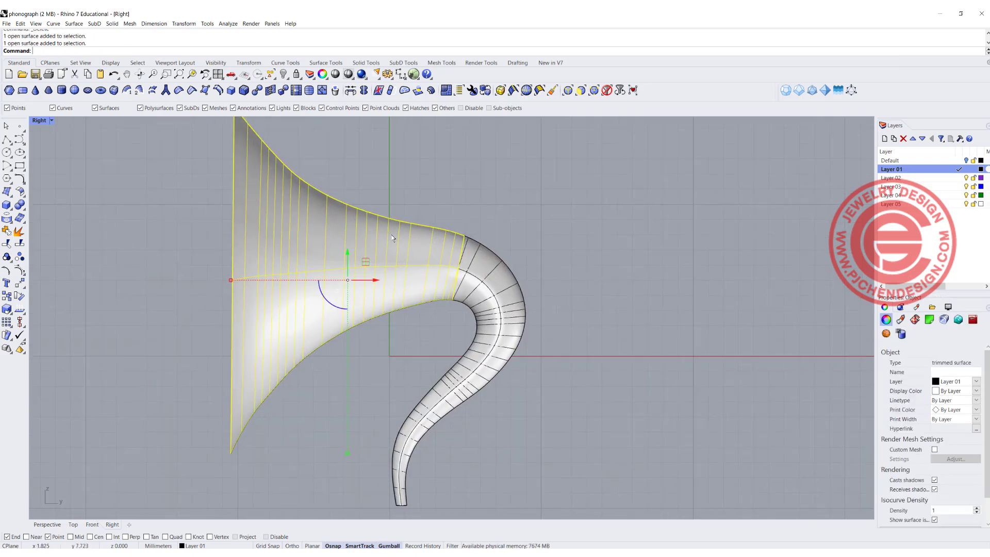
- Divide the bell's outer rim edge into 12 segments with point markers, keeping the default seam point
double_click(38, 121)
right_drag(521, 160, 558, 156)
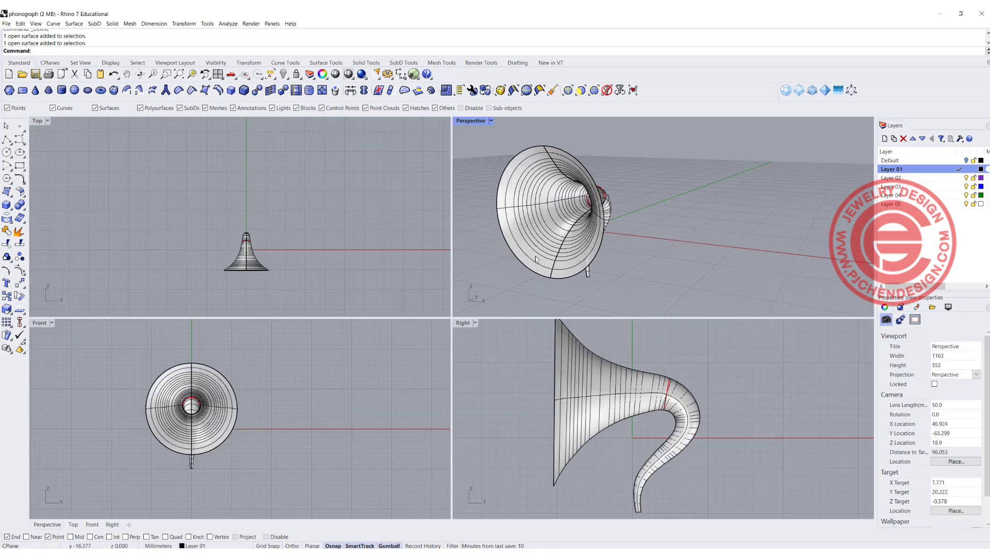
click(520, 187)
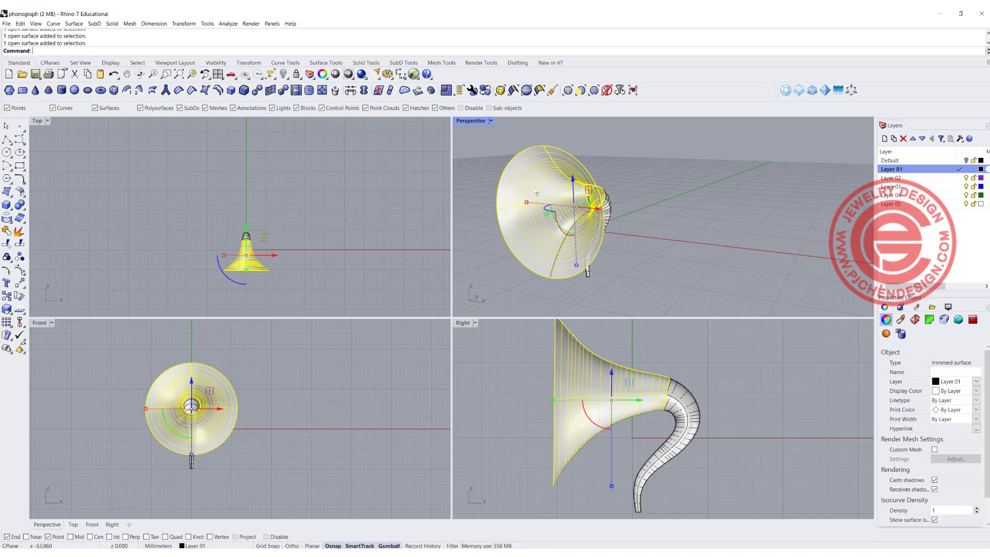
key(Escape)
text(Divide)
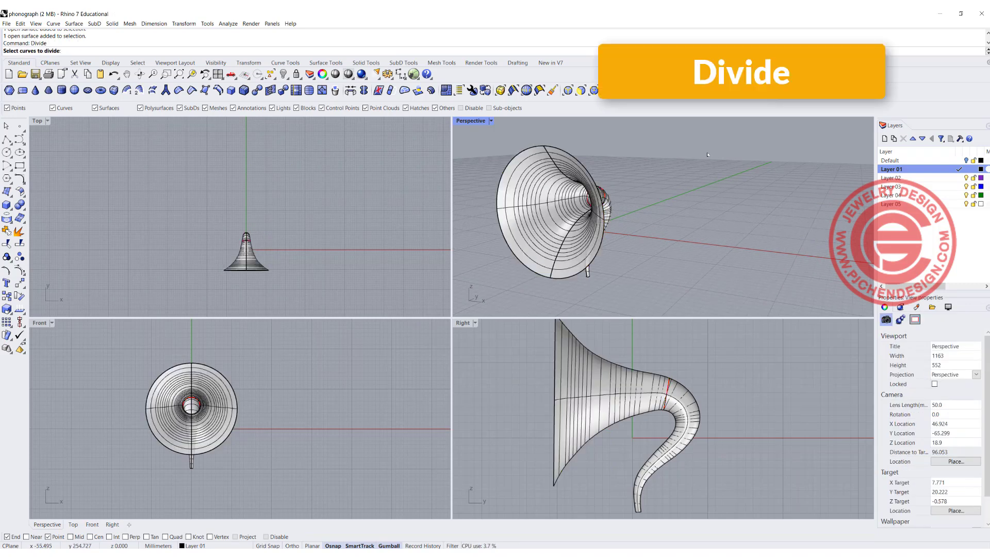
key(Return)
click(521, 154)
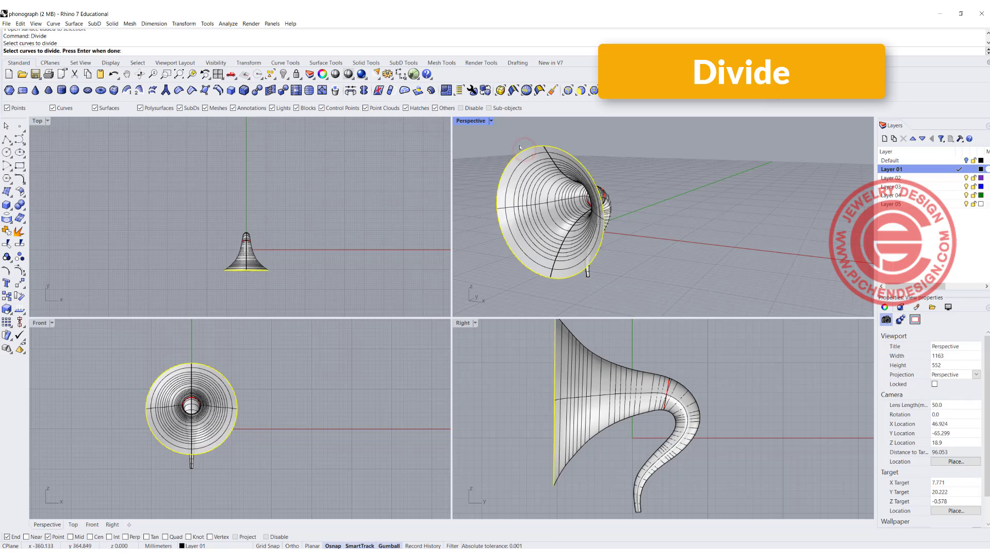
key(Return)
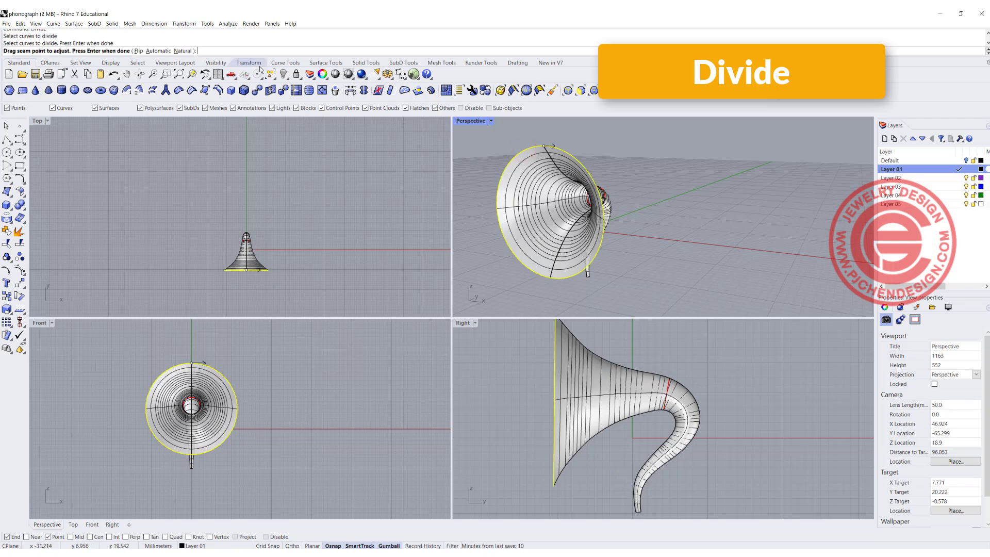
key(Return)
key(Return)
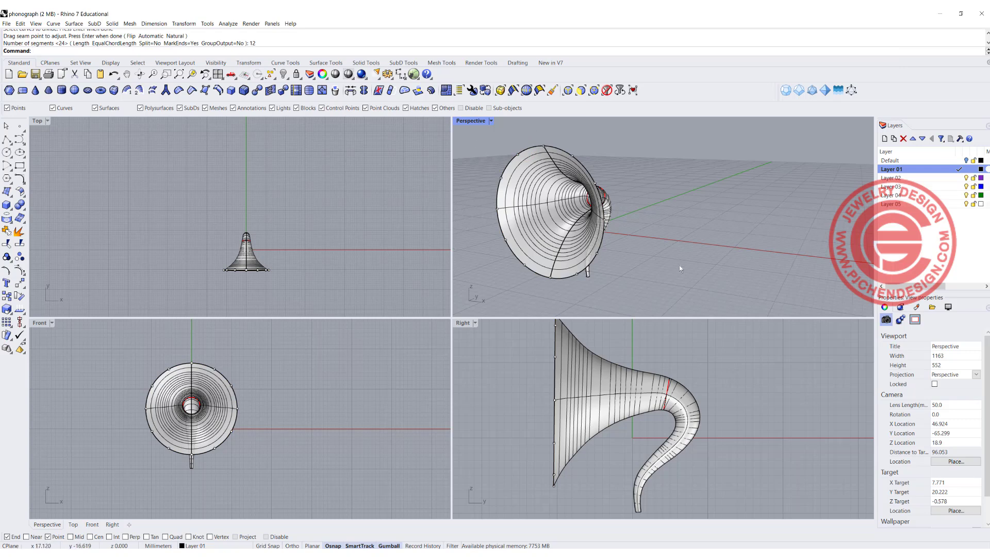
- Extract U-direction isocurves from the bell surface at the first division points on the near side of its rim
right_drag(667, 226, 518, 165)
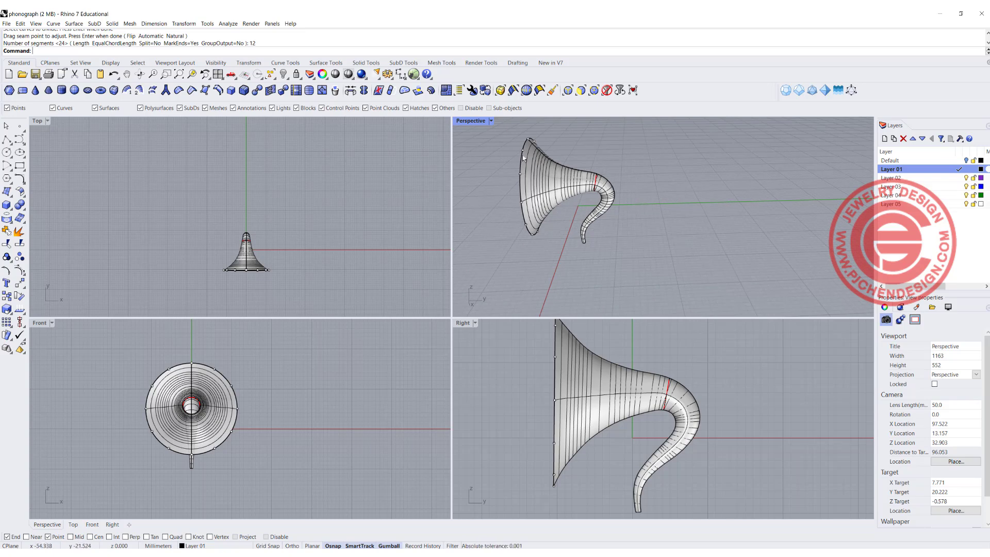
scroll(522, 172, up, 3)
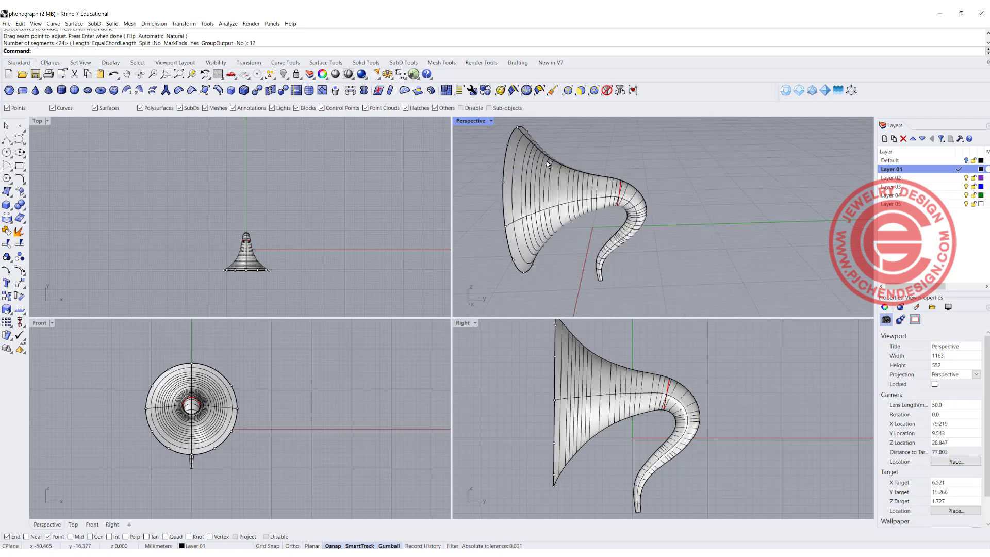
click(53, 23)
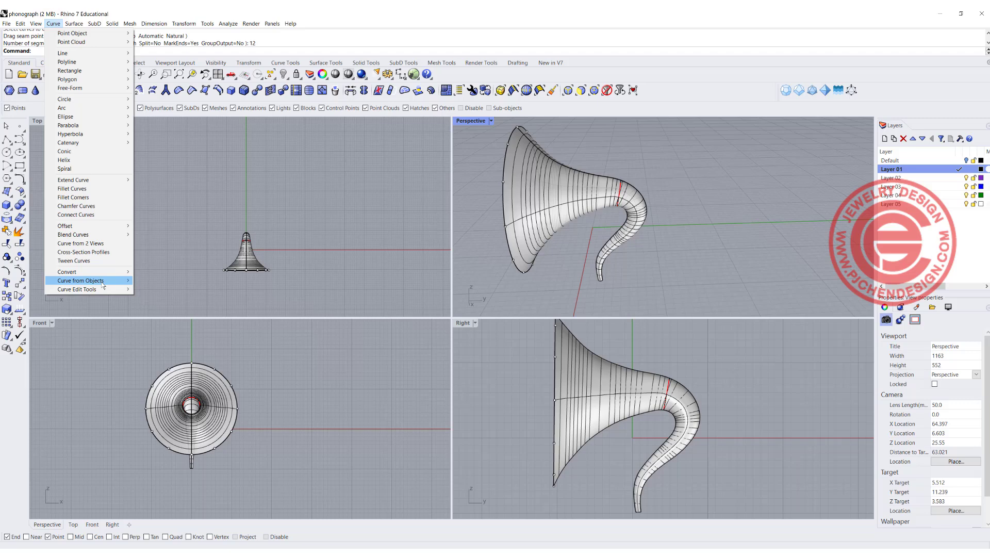
mouse_move(102, 284)
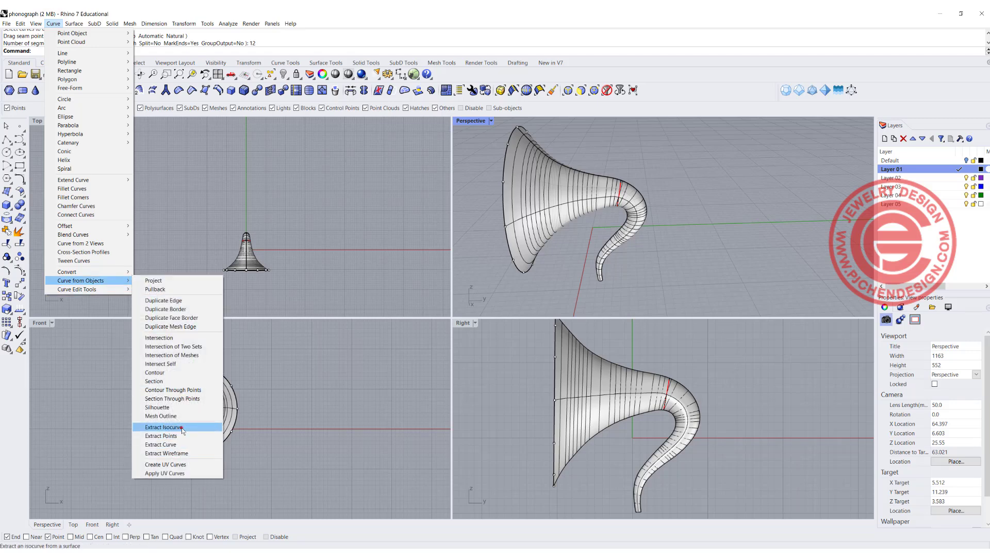
click(164, 427)
click(515, 178)
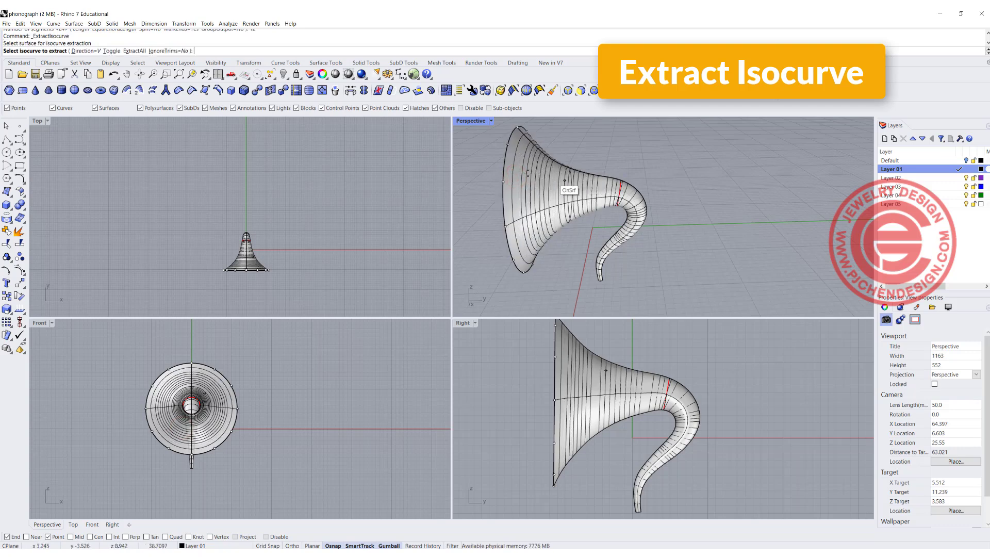
click(112, 51)
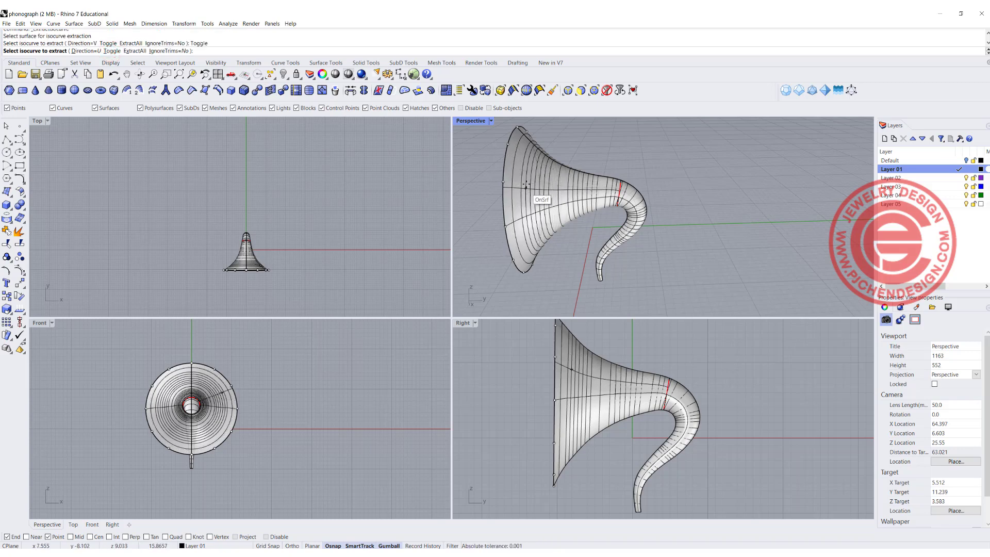
click(506, 183)
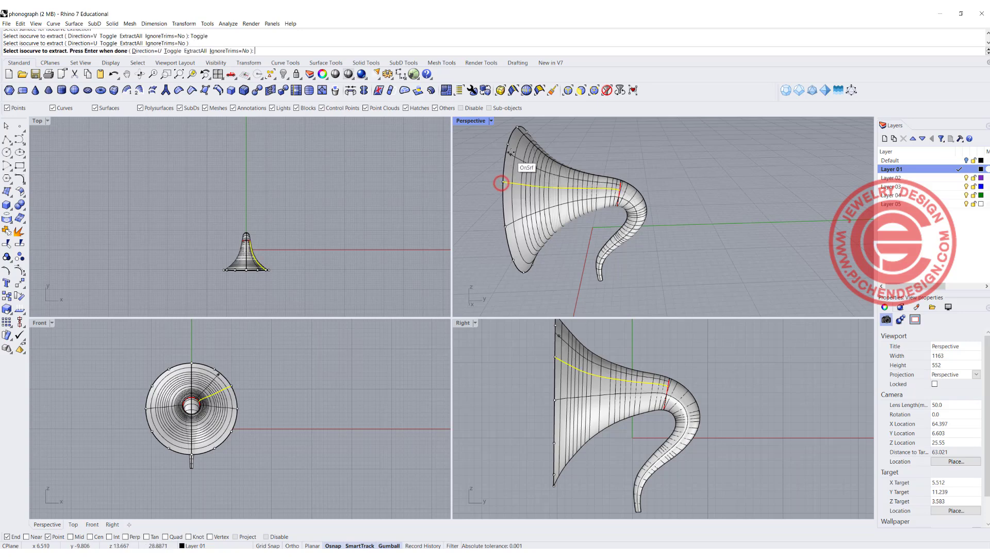
click(509, 145)
- Extract the remaining U-direction isocurves at the other division points around the bell rim
right_drag(510, 144, 485, 124)
double_click(486, 124)
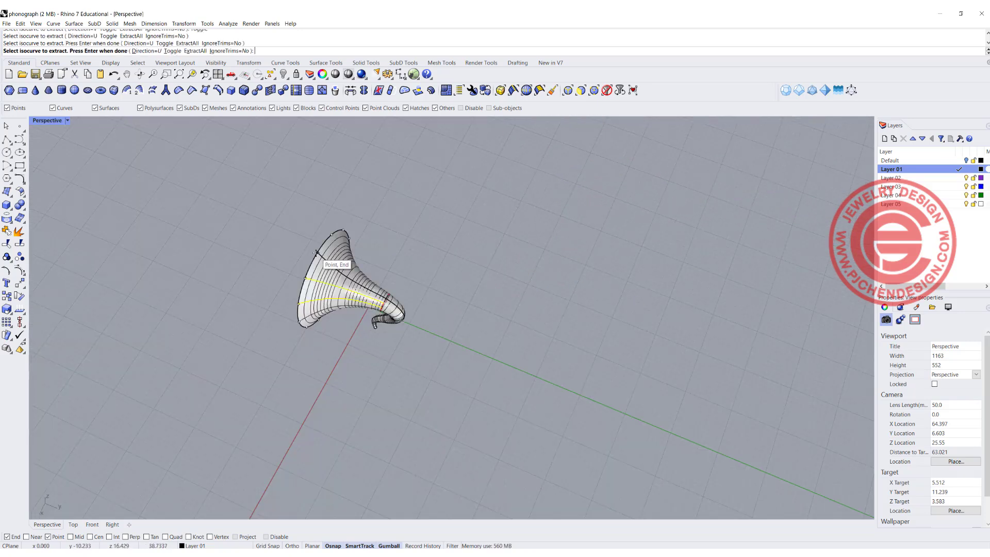
right_drag(435, 249, 302, 200)
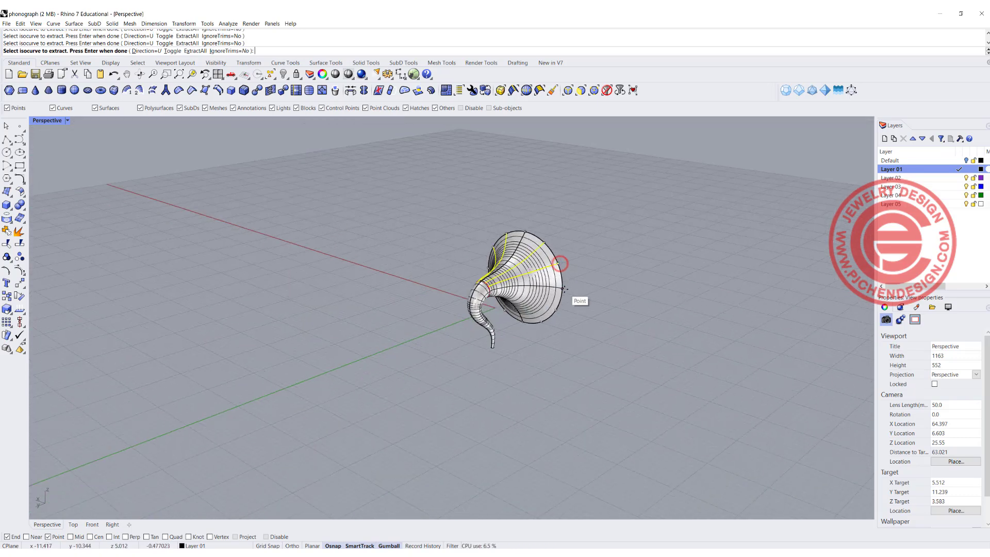
right_drag(567, 315, 558, 289)
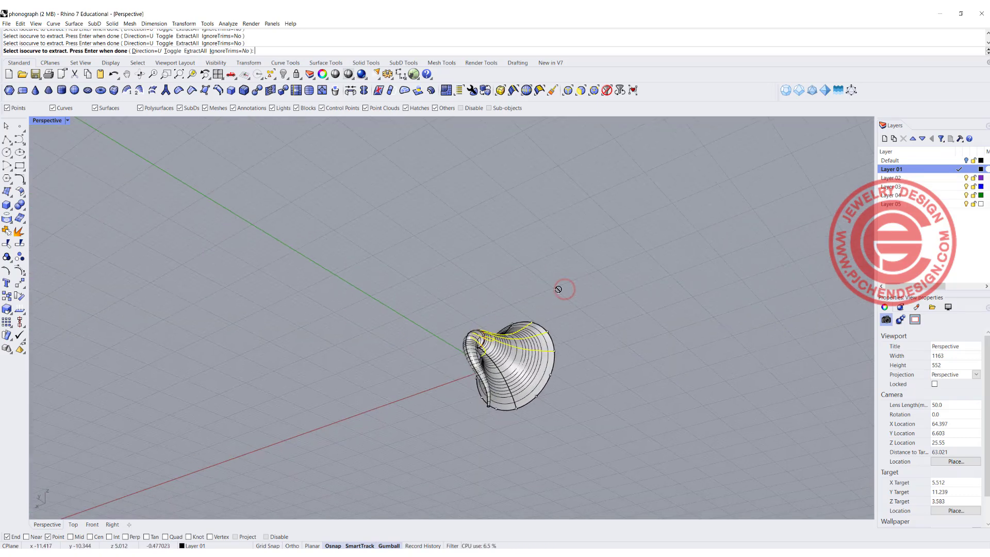
click(554, 378)
scroll(539, 399, up, 10)
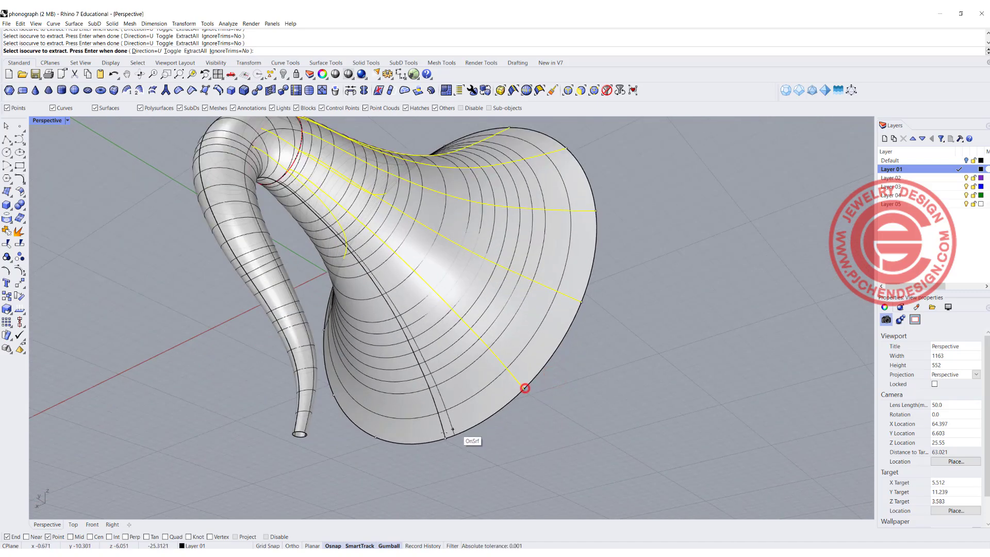
click(524, 387)
click(445, 438)
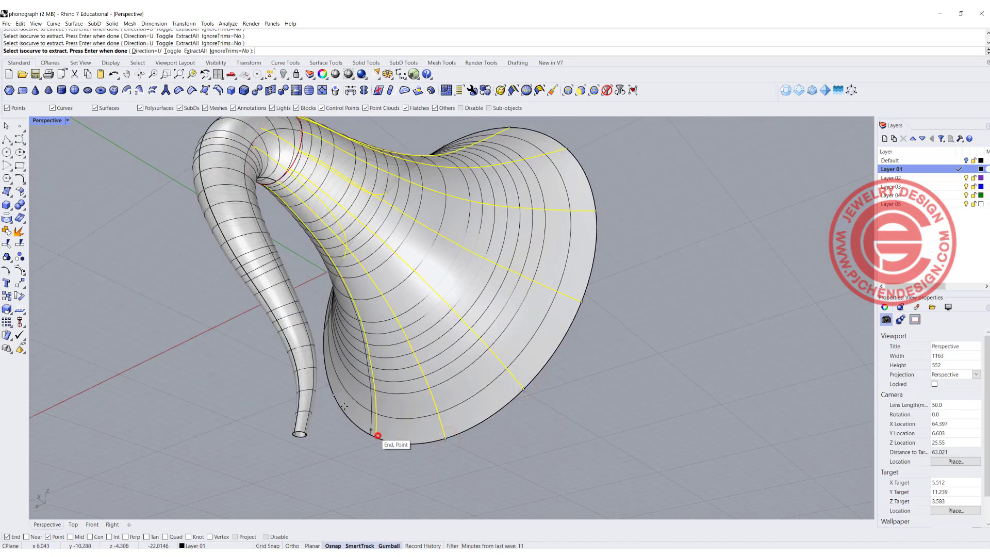
right_drag(336, 397, 460, 347)
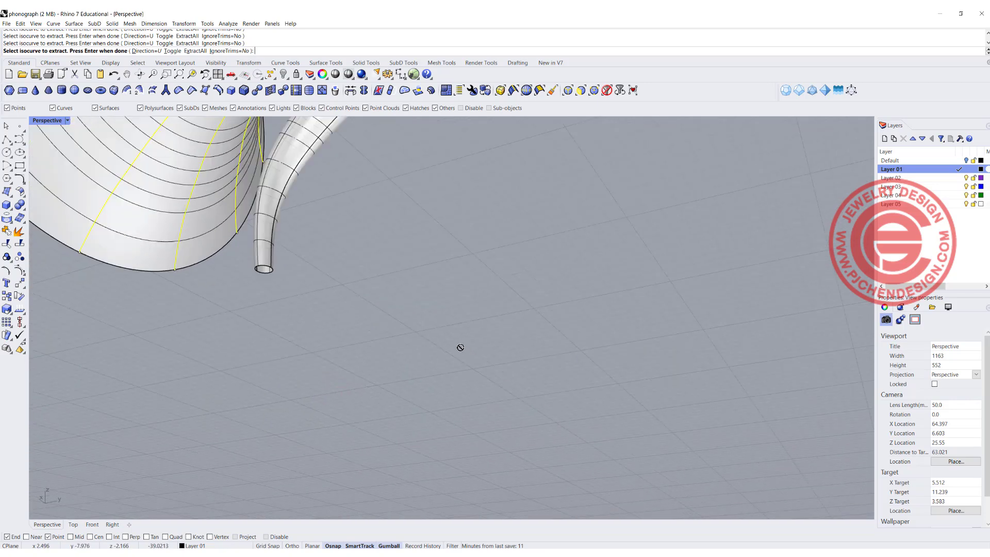
scroll(460, 347, down, 9)
shift+right_drag(264, 190, 401, 367)
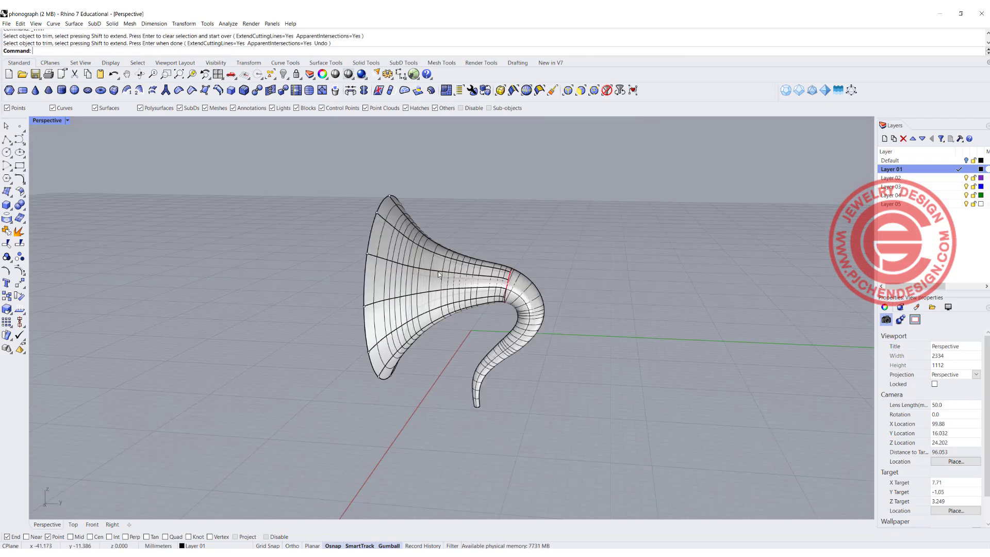
- Split the red closed curve at the bell-neck junction with the extracted isocurves as cutting objects, and check one resulting segment
mouse_move(410, 258)
right_down()
mouse_move(347, 241)
mouse_move(411, 265)
mouse_move(398, 267)
right_up()
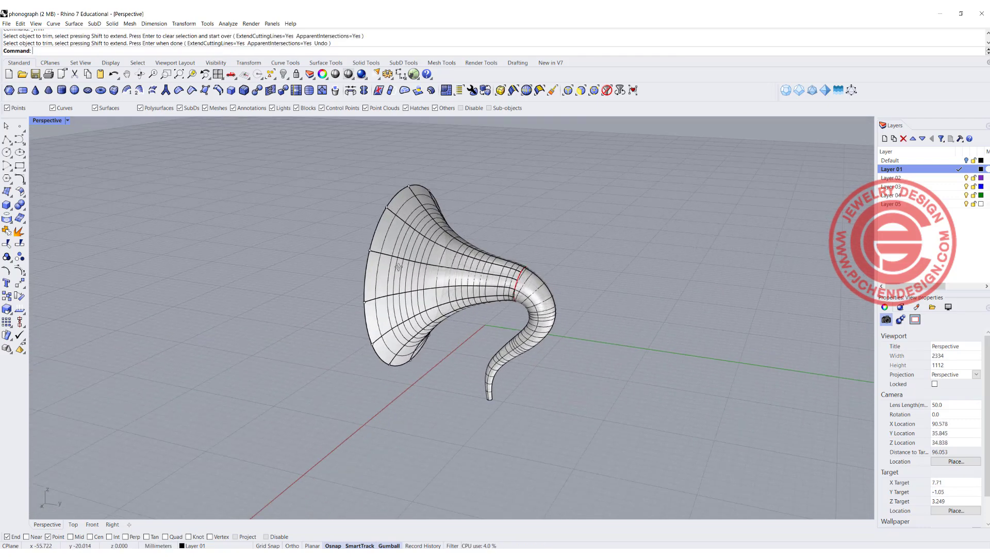
scroll(517, 293, up, 5)
click(529, 271)
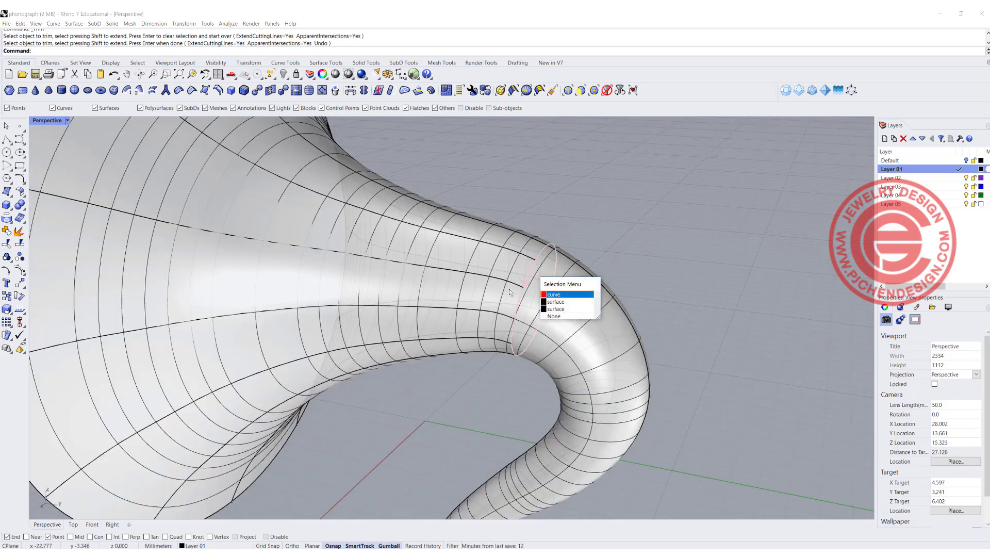
click(556, 293)
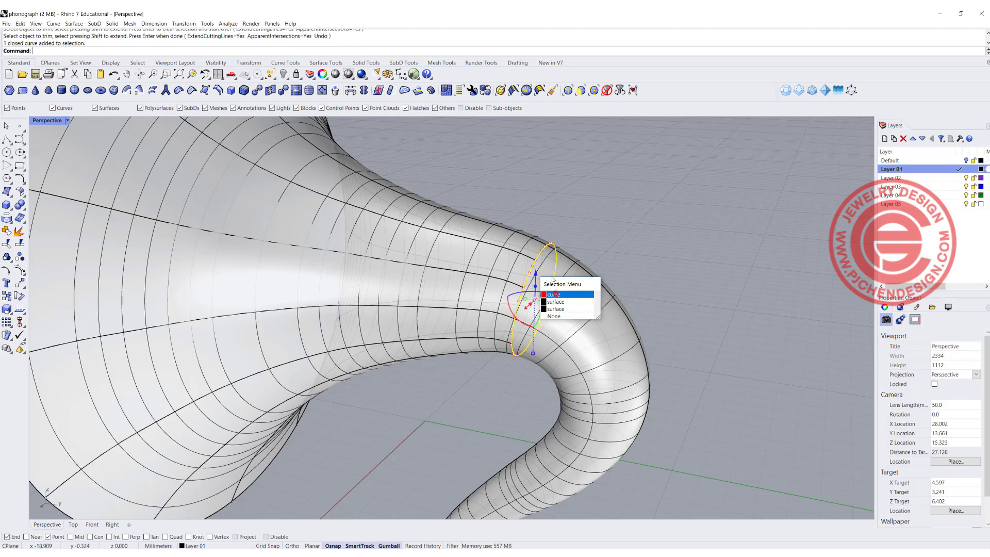
click(22, 247)
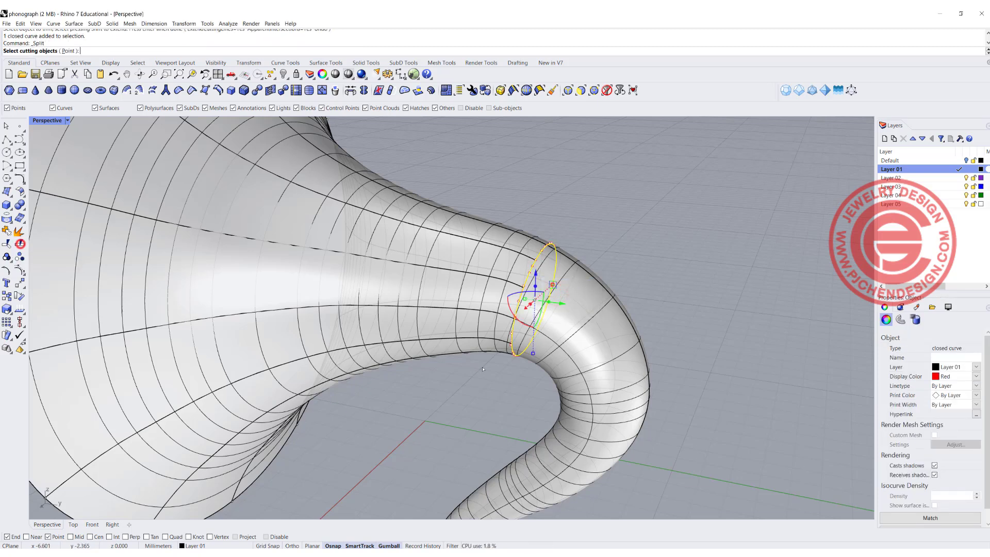
click(392, 263)
click(304, 228)
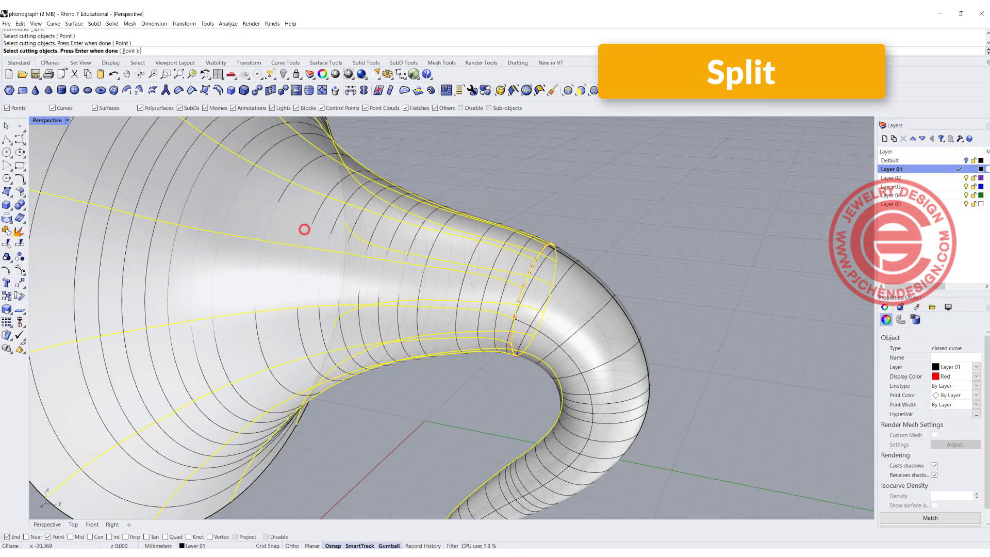
scroll(580, 273, down, 2)
key(Return)
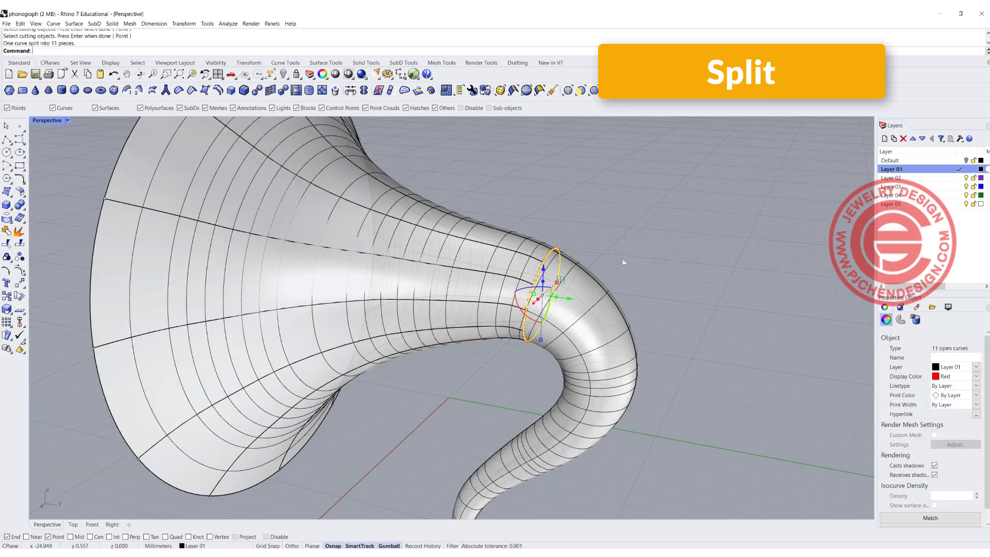
scroll(663, 243, up, 5)
click(541, 253)
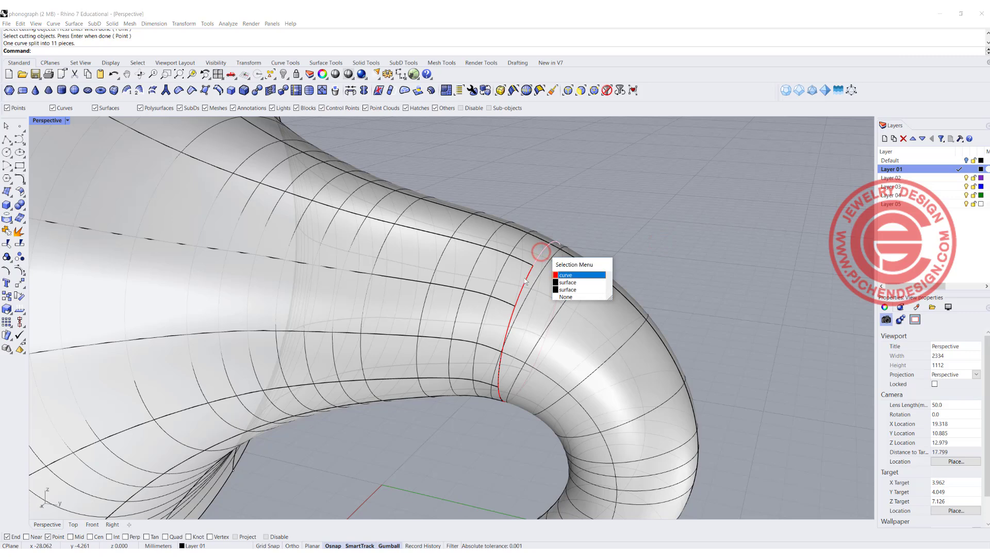
scroll(658, 221, down, 10)
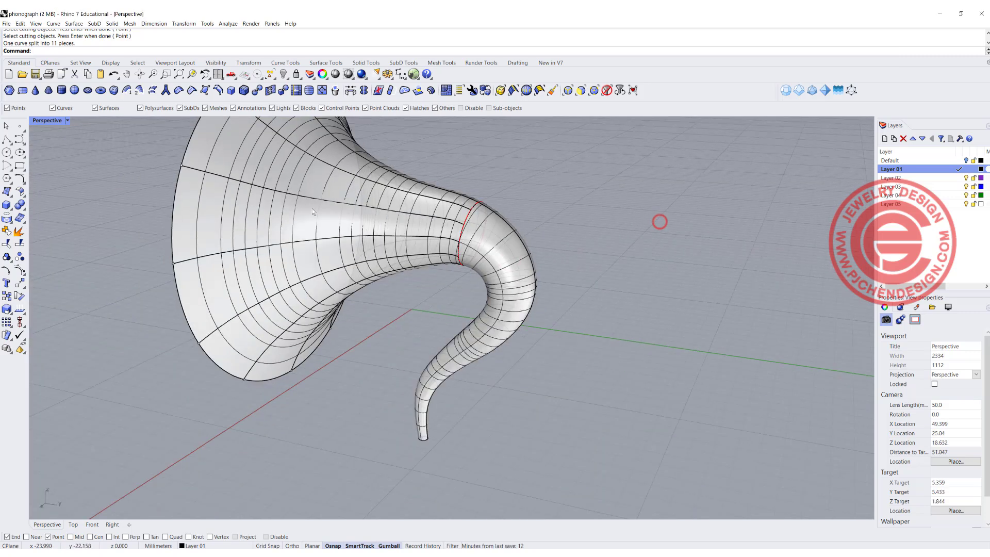
- Delete the bell surface, keeping the extracted isocurves and the neck, and inspect the remaining curves from the bell's open end
scroll(242, 191, down, 2)
click(245, 236)
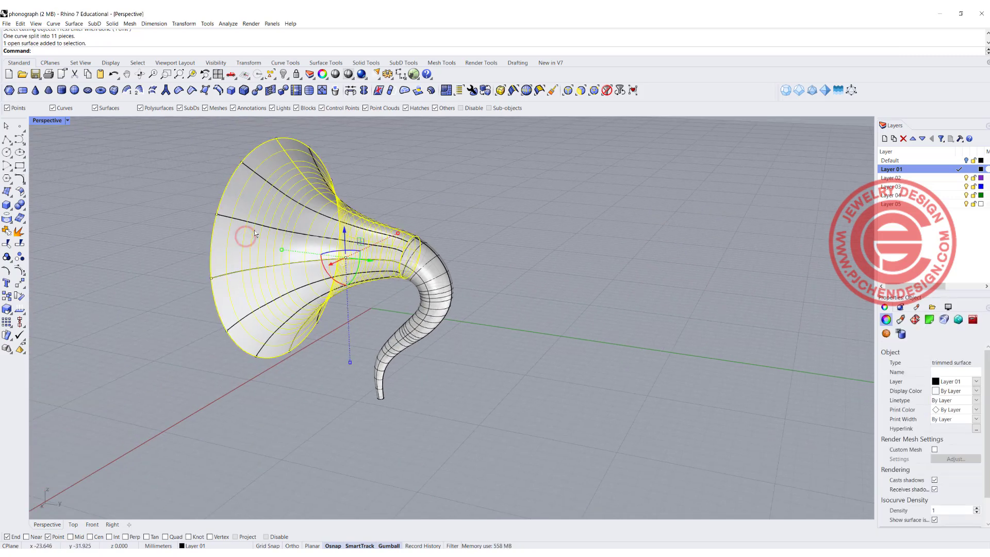
key(Delete)
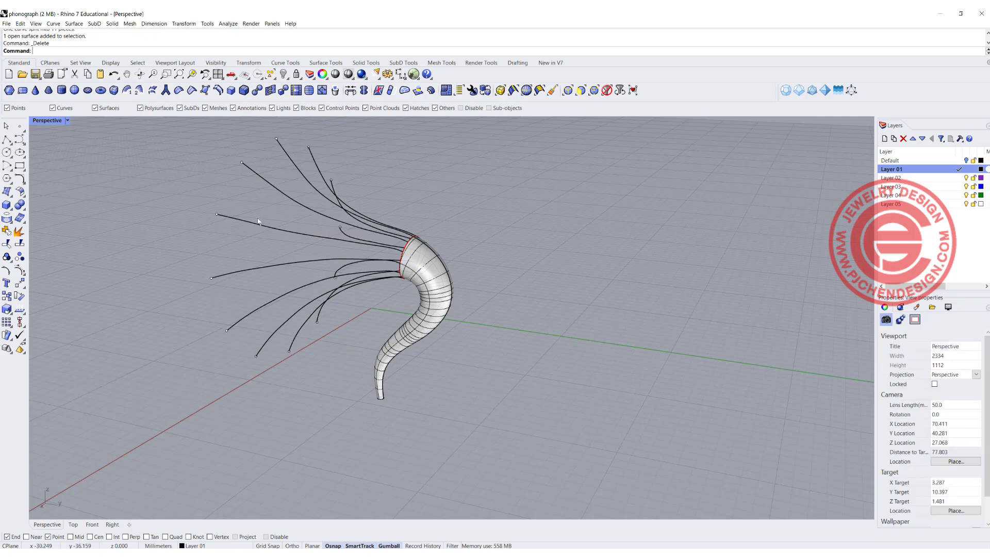
right_drag(255, 229, 405, 241)
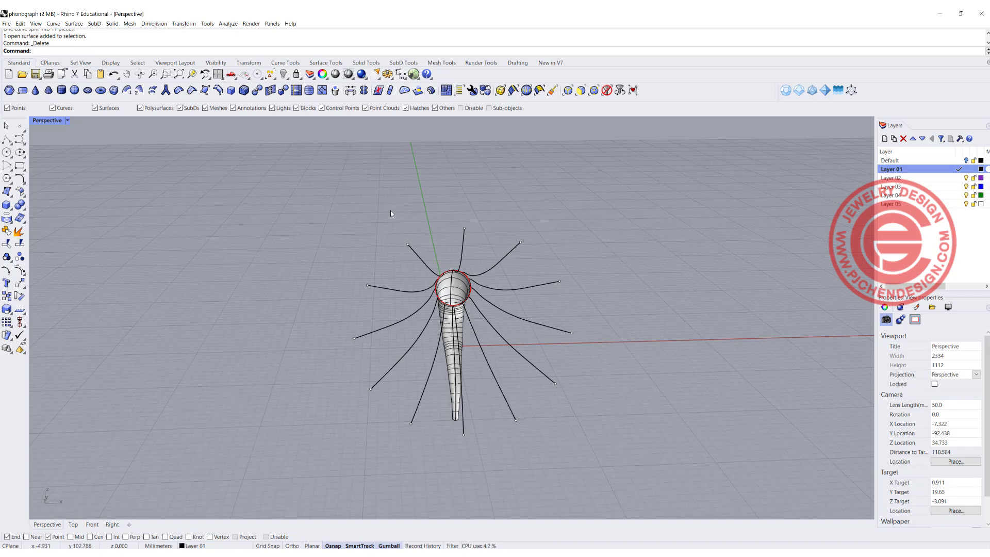
- Draw an upward-bulging arc about 6 mm wide beside the horn in the Front view, using start, end and a point on the arc
double_click(54, 121)
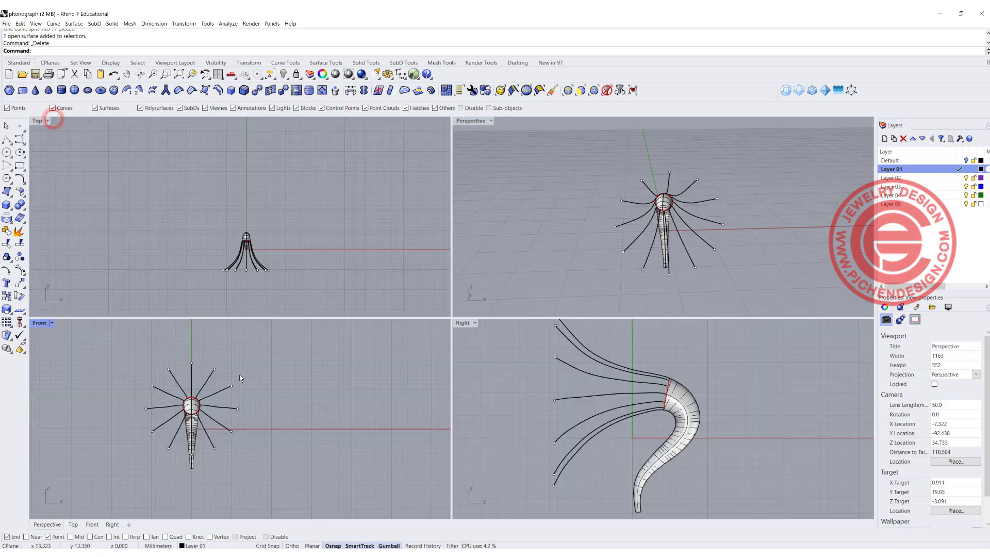
scroll(239, 377, up, 5)
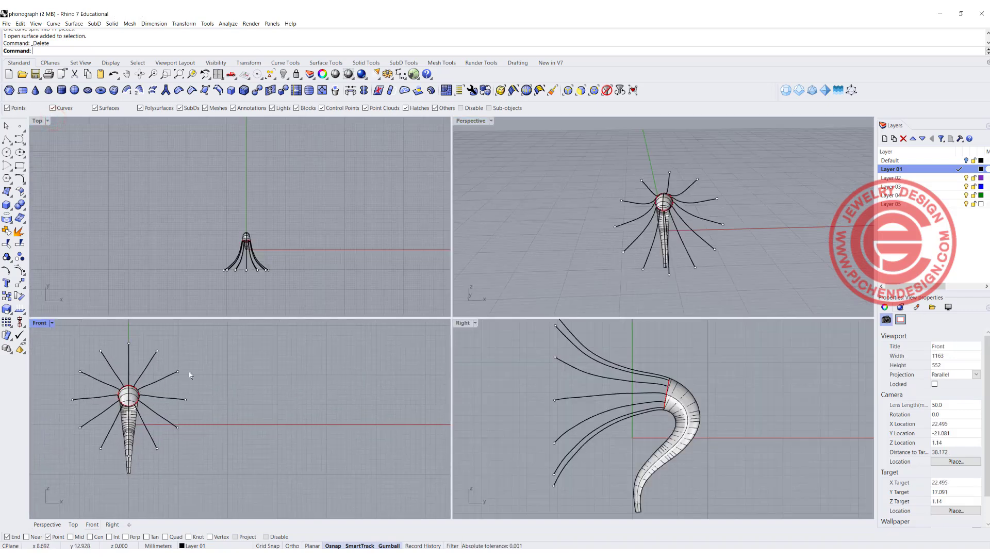
click(7, 166)
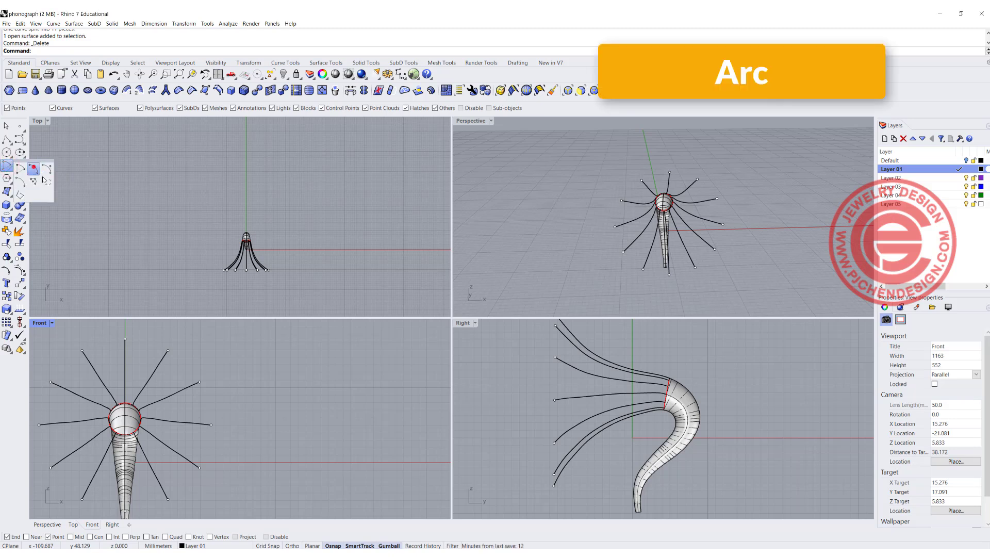
click(33, 168)
click(261, 379)
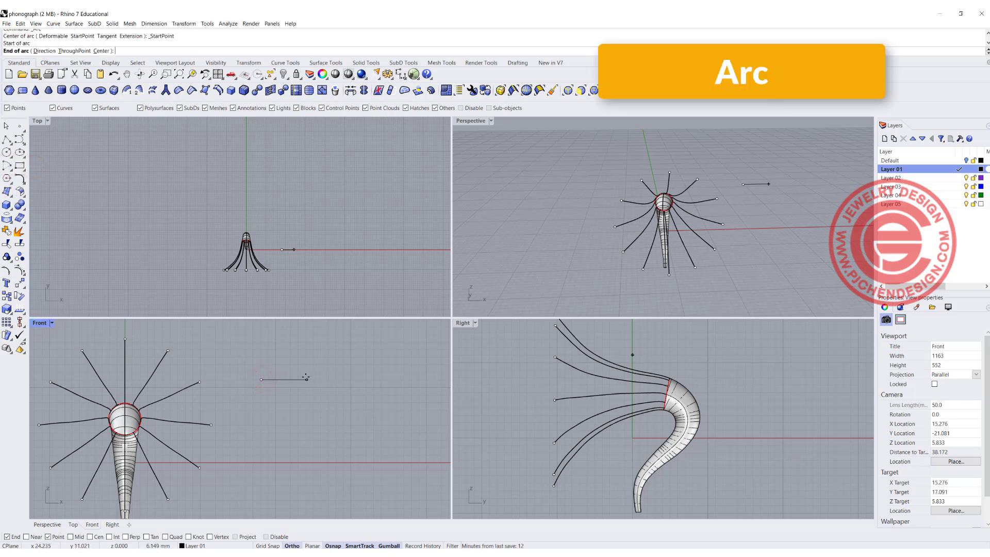
click(306, 377)
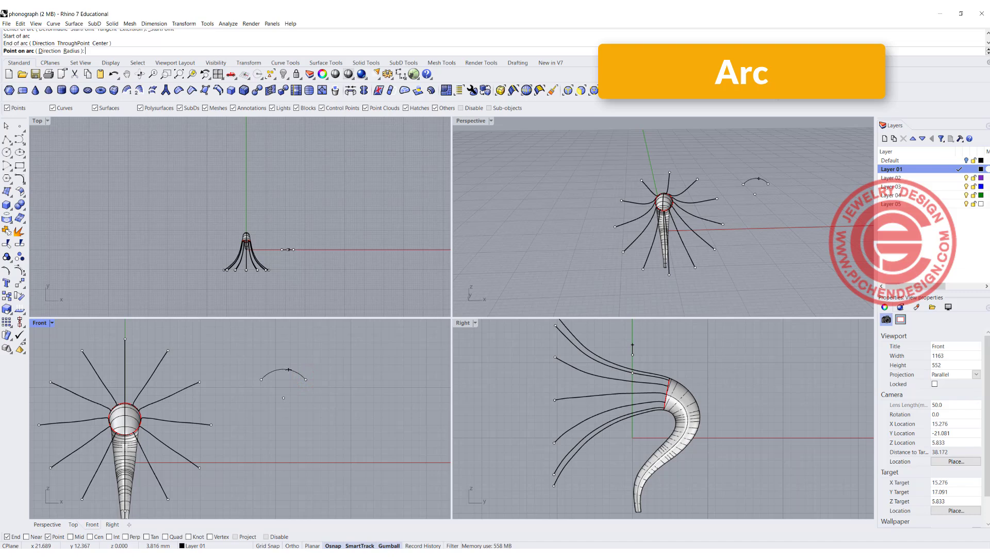
click(289, 370)
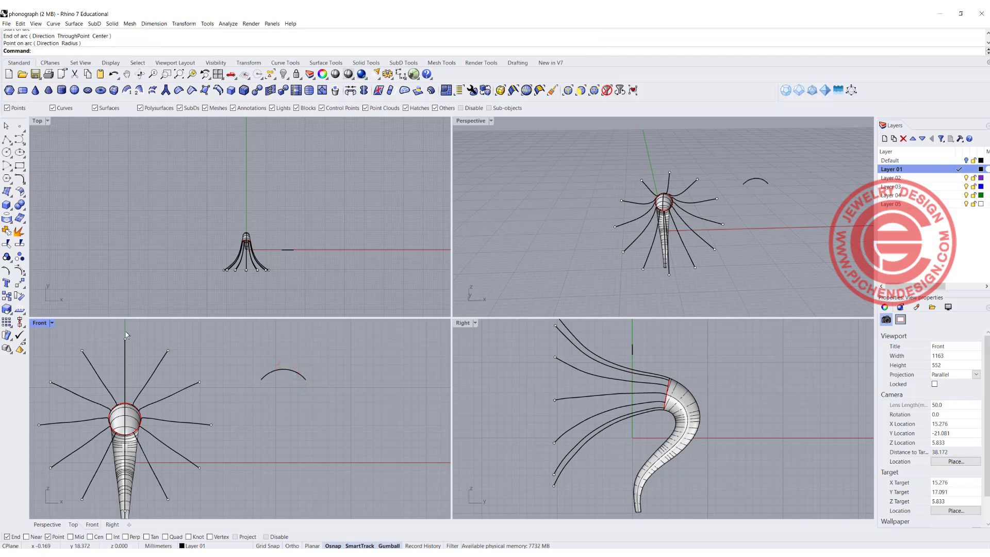
- In the Front view, orient the loose arc by two points with copying on and 3D scaling, fitting it between the two upper-right rib ends
right_drag(231, 375, 281, 369)
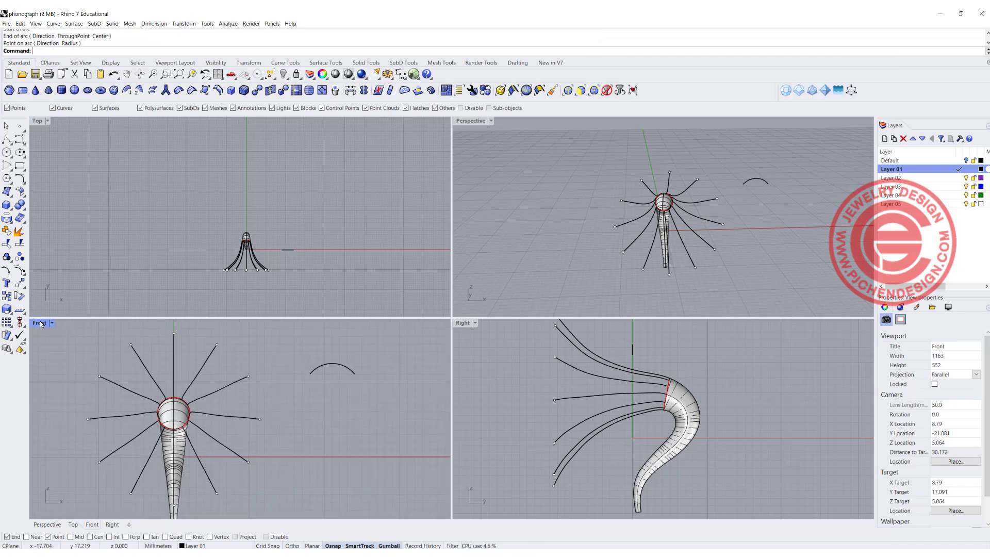
double_click(39, 323)
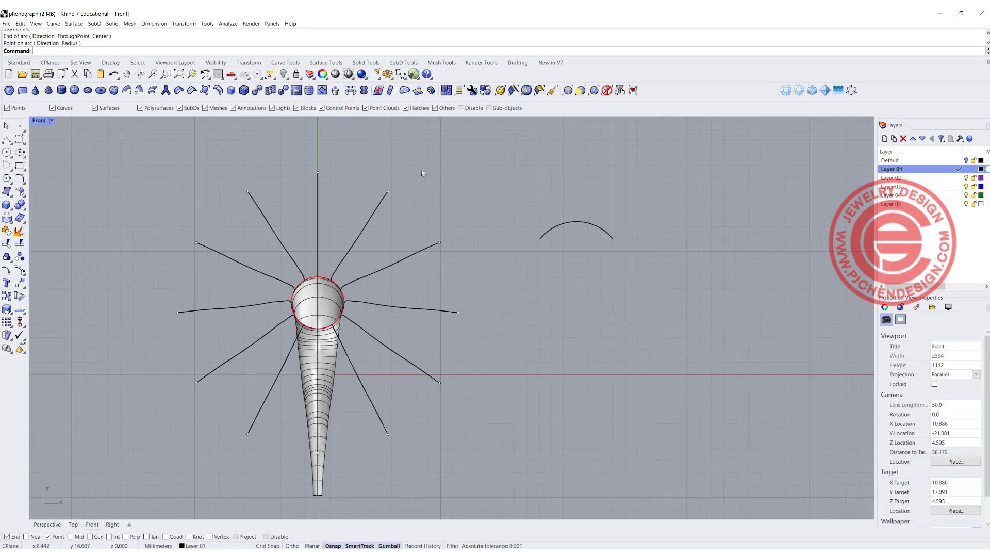
click(189, 24)
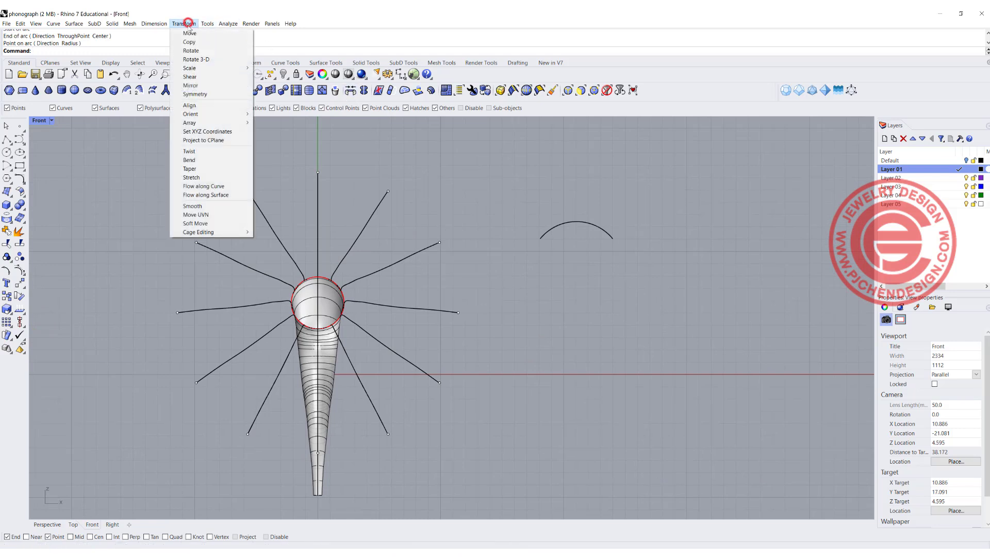
mouse_move(235, 117)
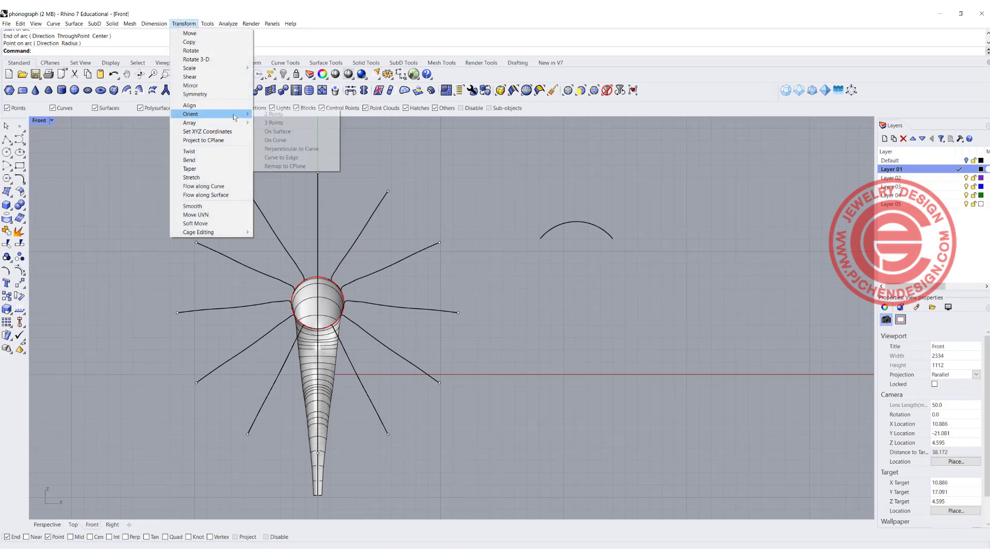
click(274, 116)
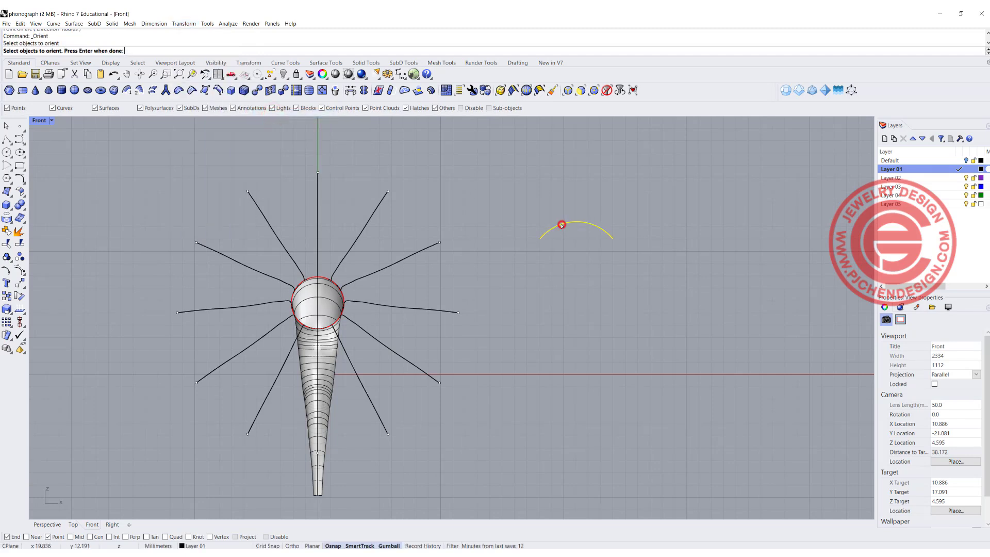
key(Return)
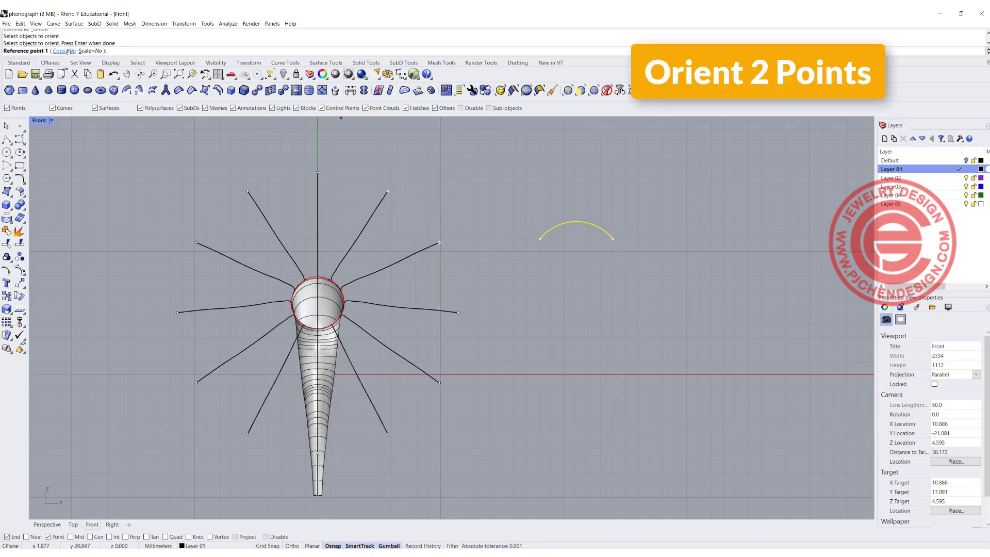
click(86, 52)
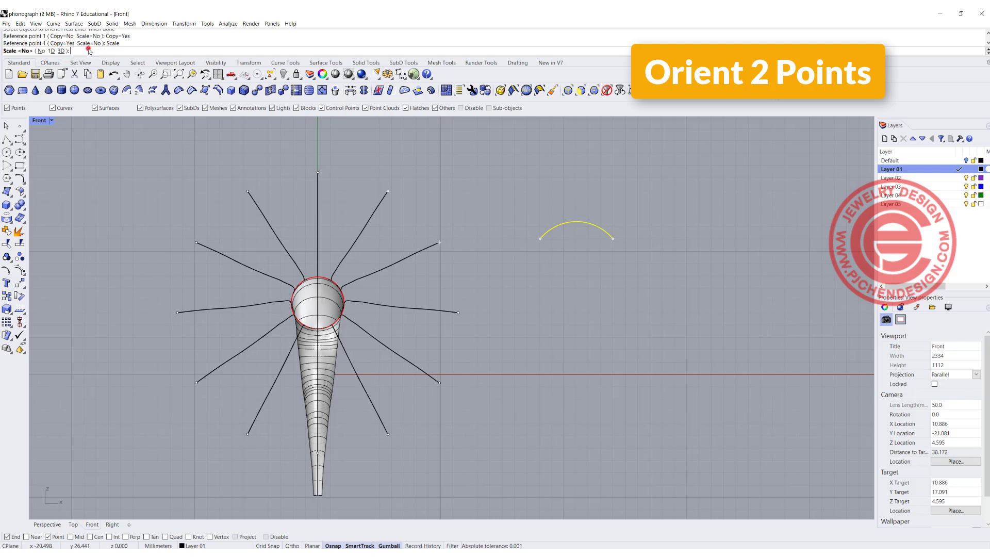
click(62, 51)
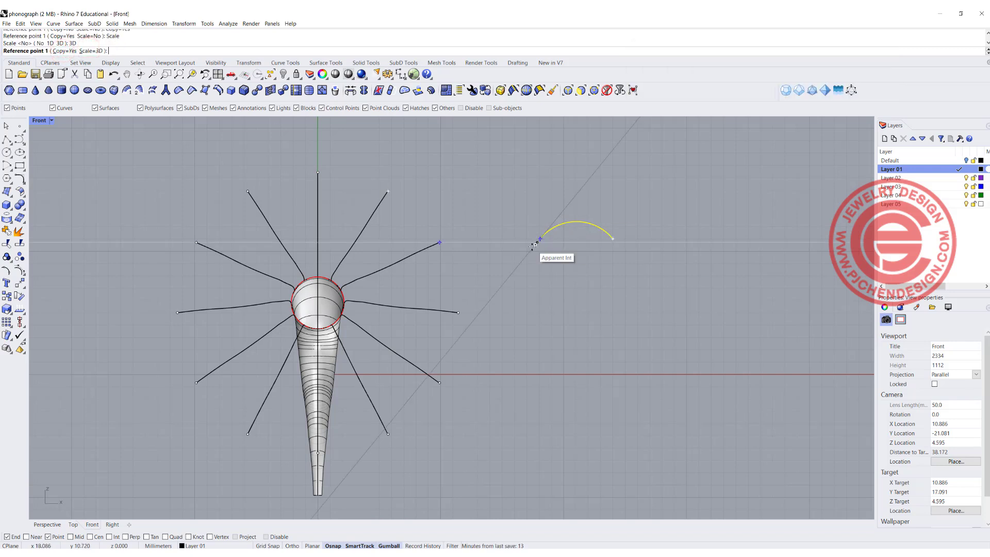
click(613, 239)
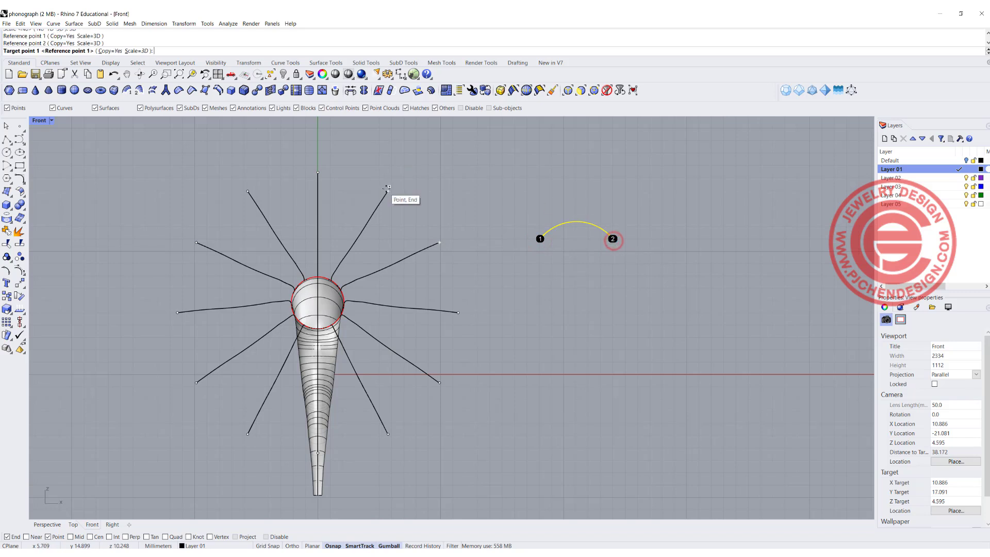
click(387, 189)
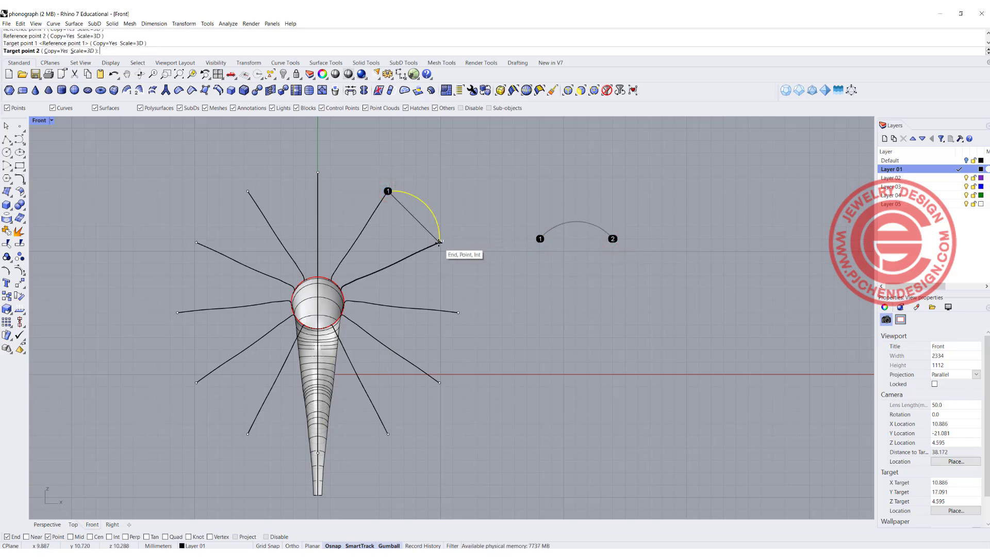
click(438, 243)
- Place four more oriented arc copies clockwise between neighbouring rib ends, continuing down to the lowest rib
click(439, 243)
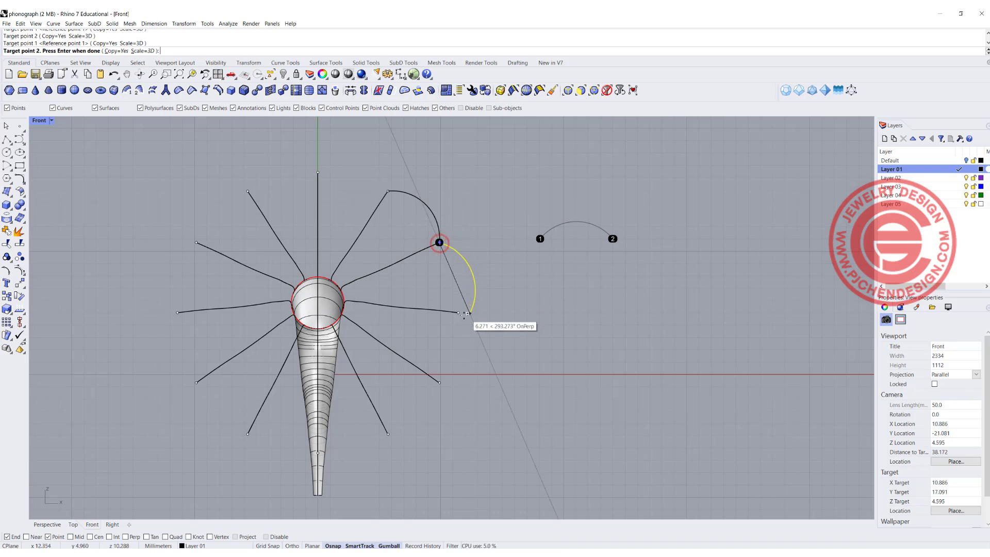
click(456, 313)
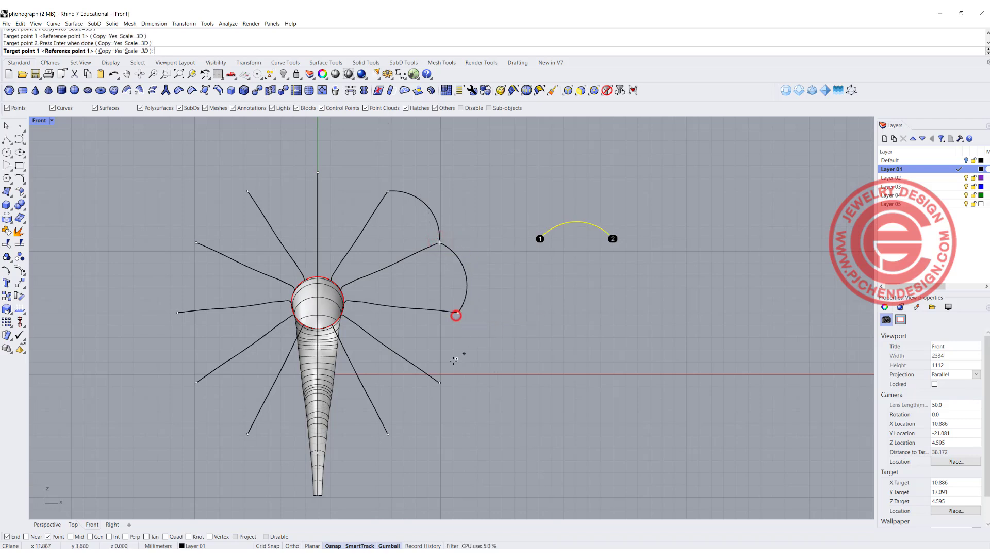
click(456, 313)
click(440, 384)
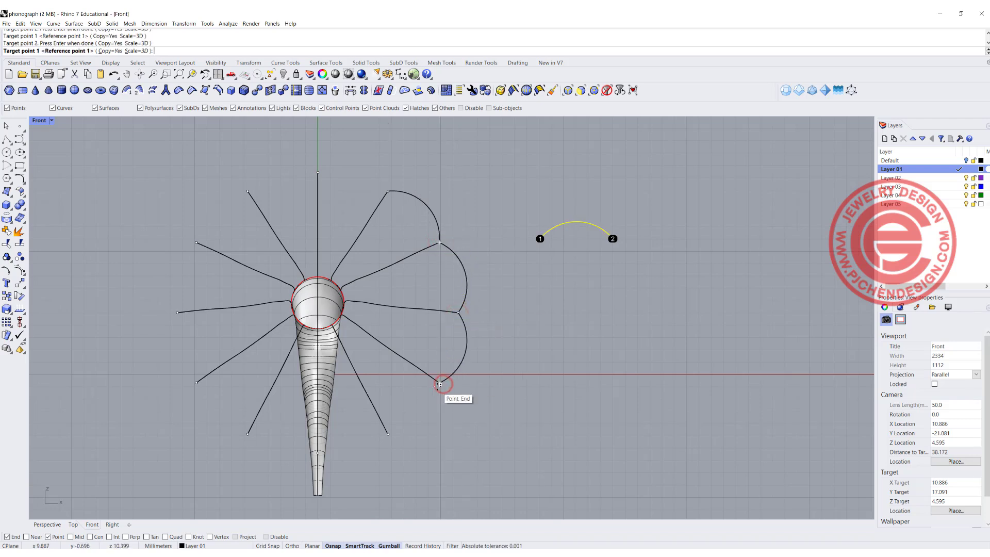
click(440, 384)
click(388, 434)
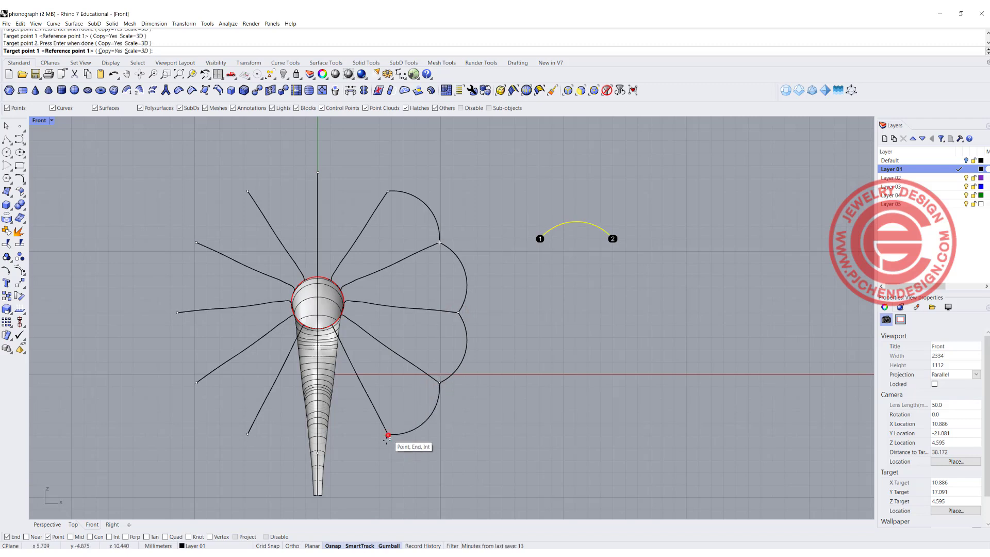
click(388, 434)
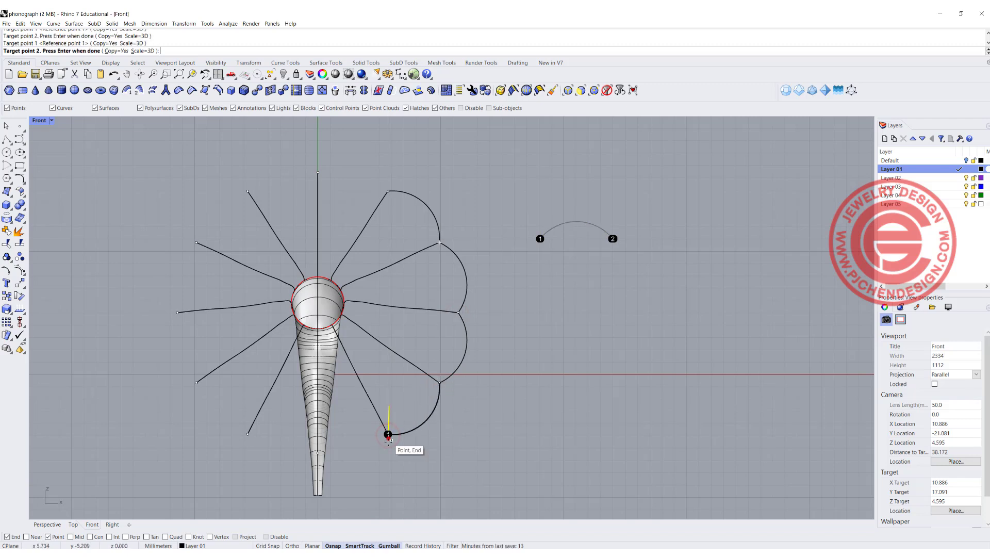
click(318, 454)
- Continue the oriented arc copies clockwise from the lowest rib up the opposite side and over the top, closing the scalloped rim
click(318, 453)
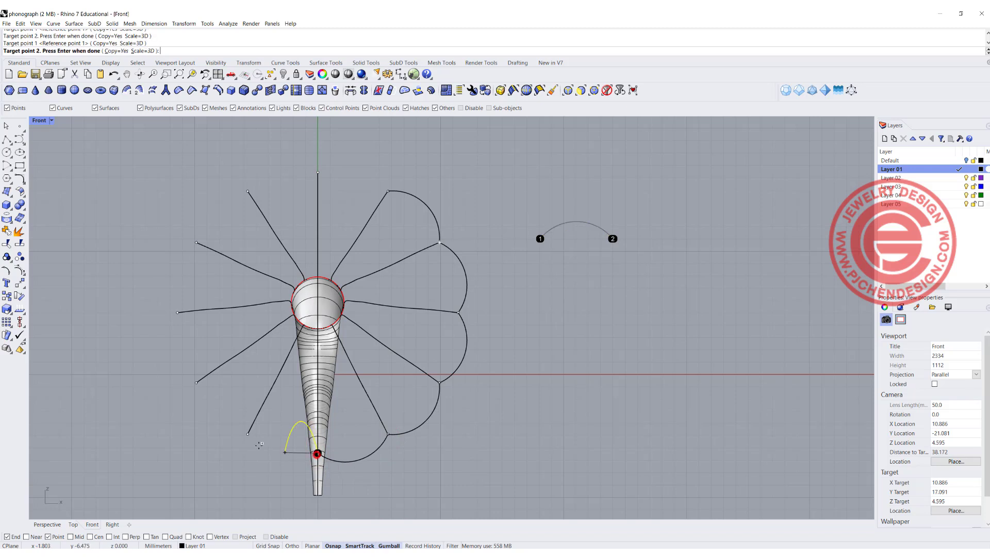
click(248, 435)
click(248, 435)
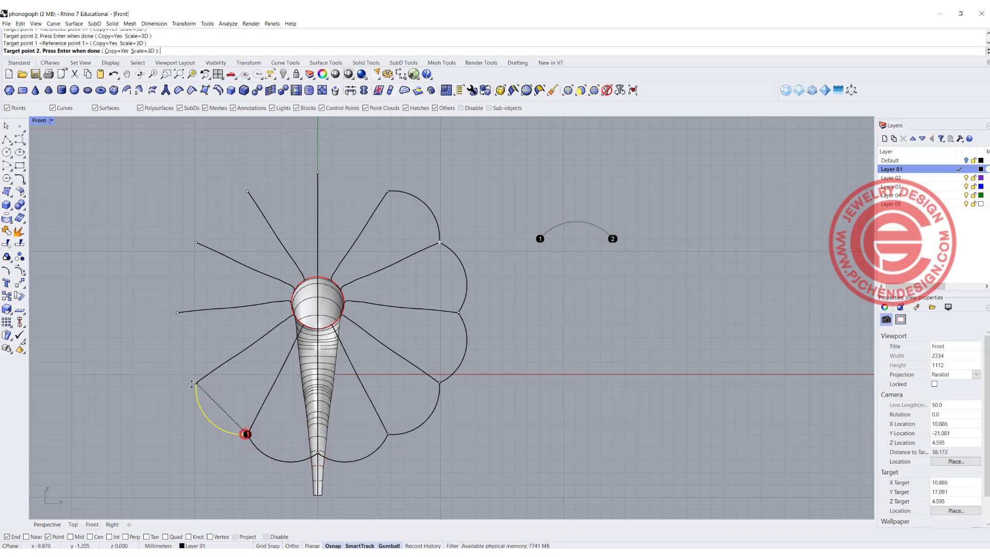
click(195, 382)
click(196, 383)
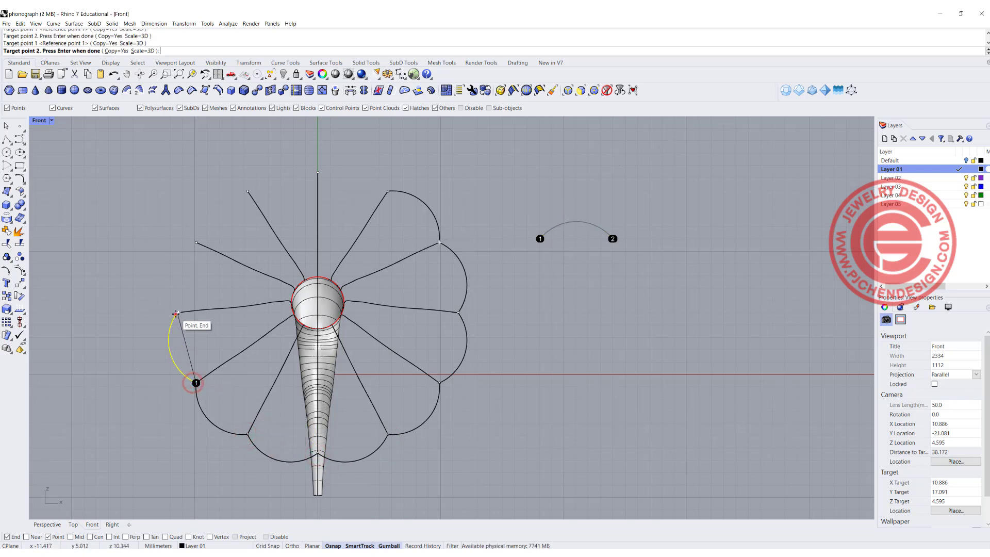
click(176, 313)
click(177, 313)
click(194, 241)
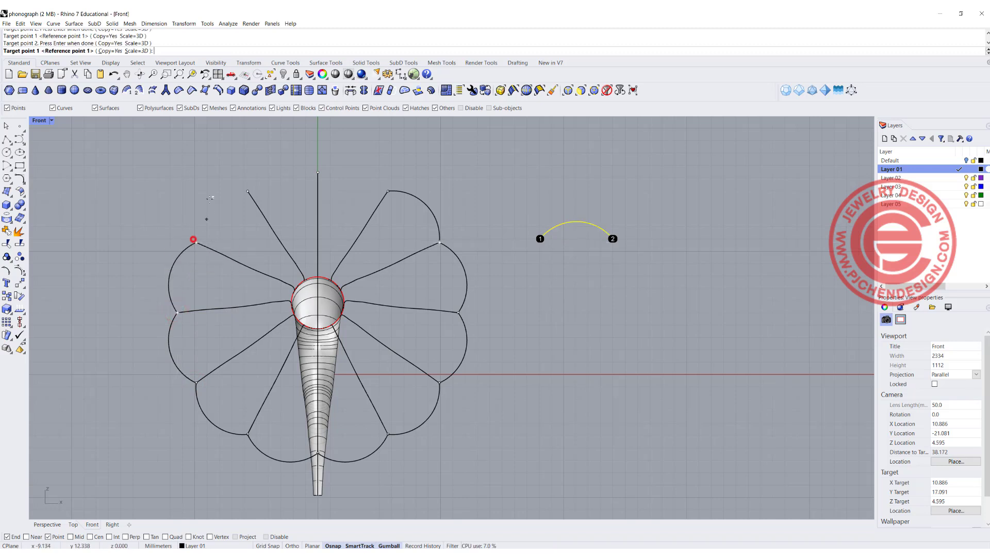
click(196, 242)
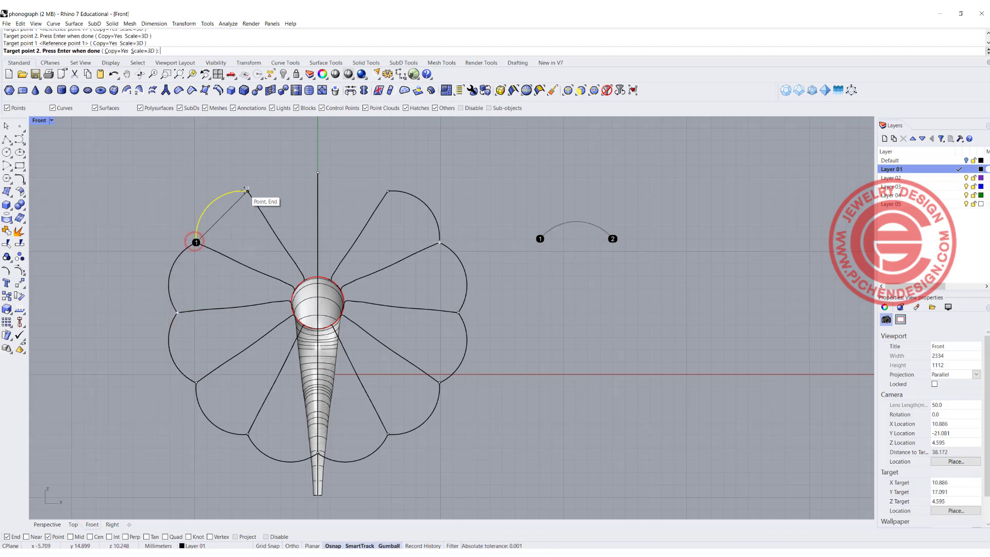
click(247, 189)
click(247, 190)
click(316, 169)
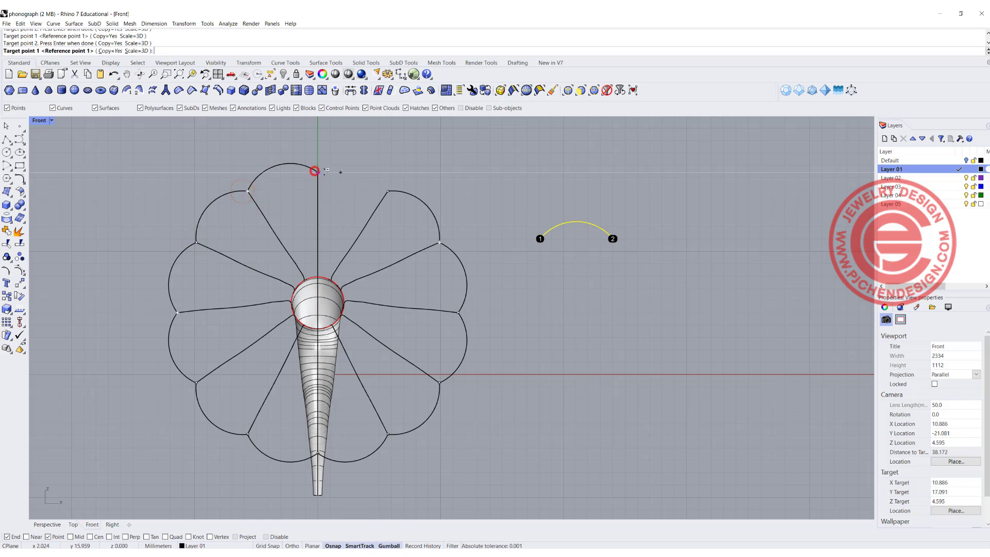
click(317, 170)
click(385, 194)
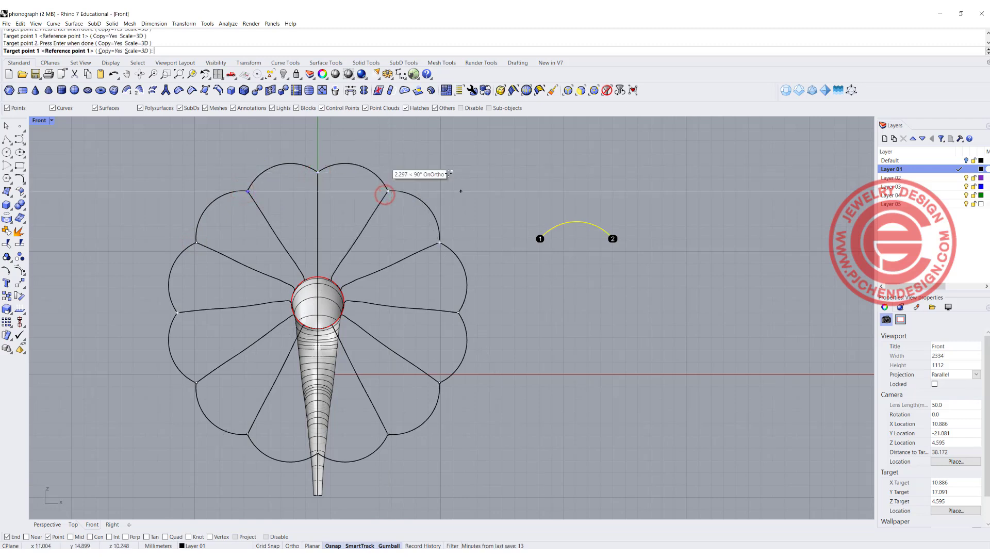
key(Return)
key(Return)
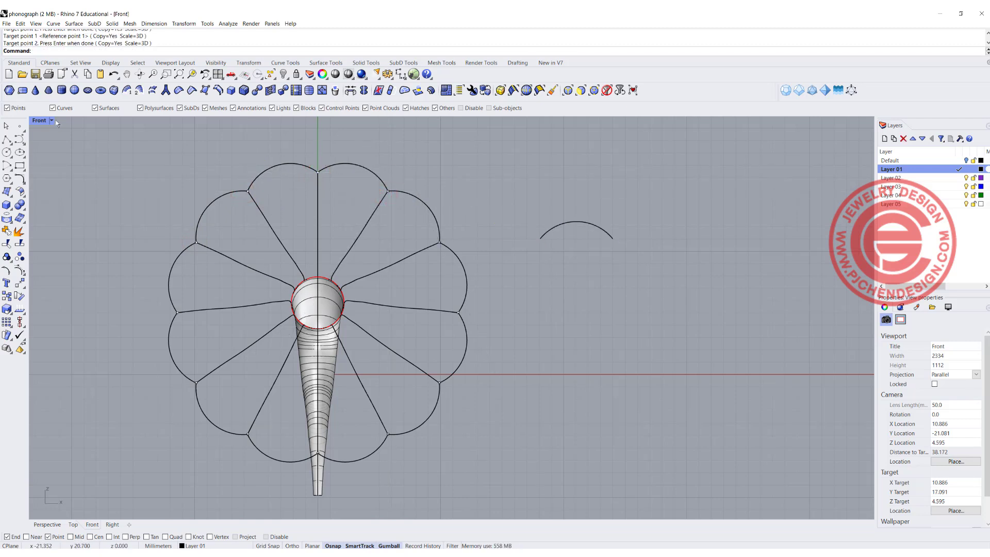
- Switch to the Perspective view and delete the original loose arc beside the horn
double_click(40, 120)
double_click(478, 125)
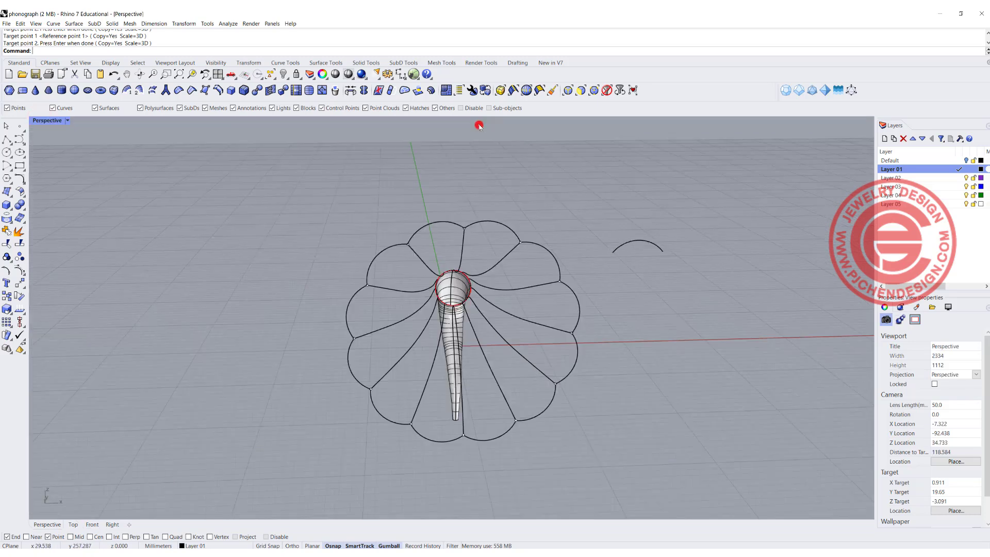
right_drag(479, 129, 288, 217)
click(288, 215)
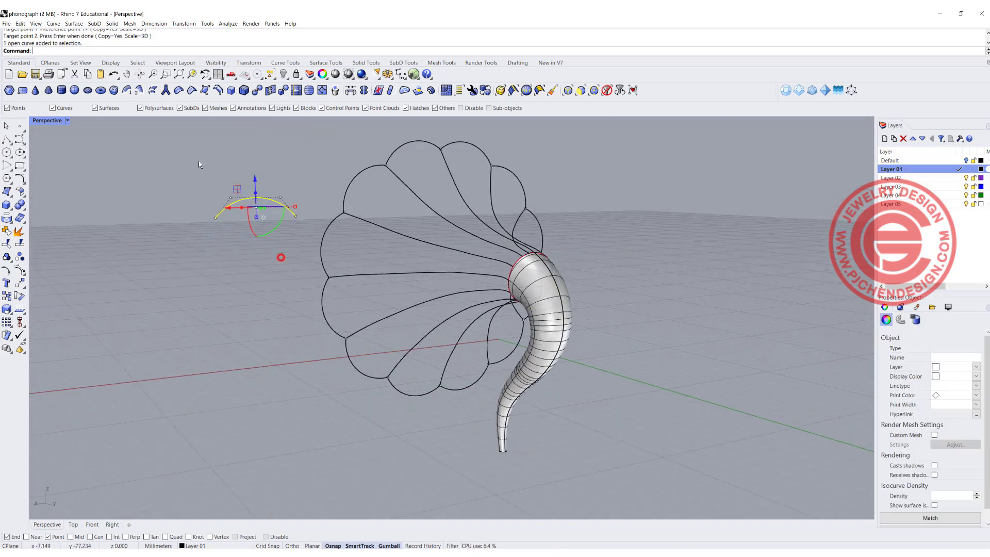
key(Delete)
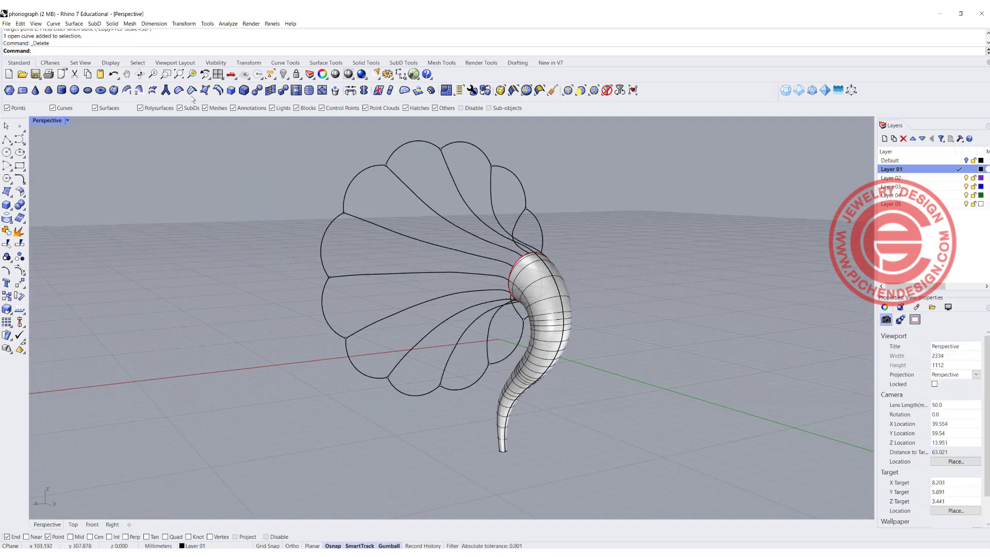
- Sweep 2 Rails along two adjacent side ribs, using the neck-ring segment and rim arc between them as unchanged cross sections
click(73, 24)
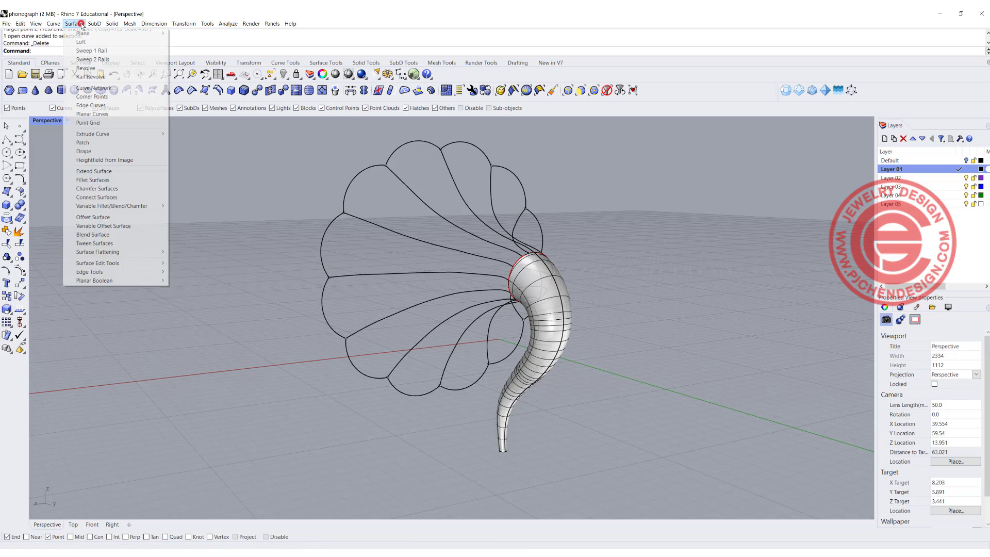
click(91, 59)
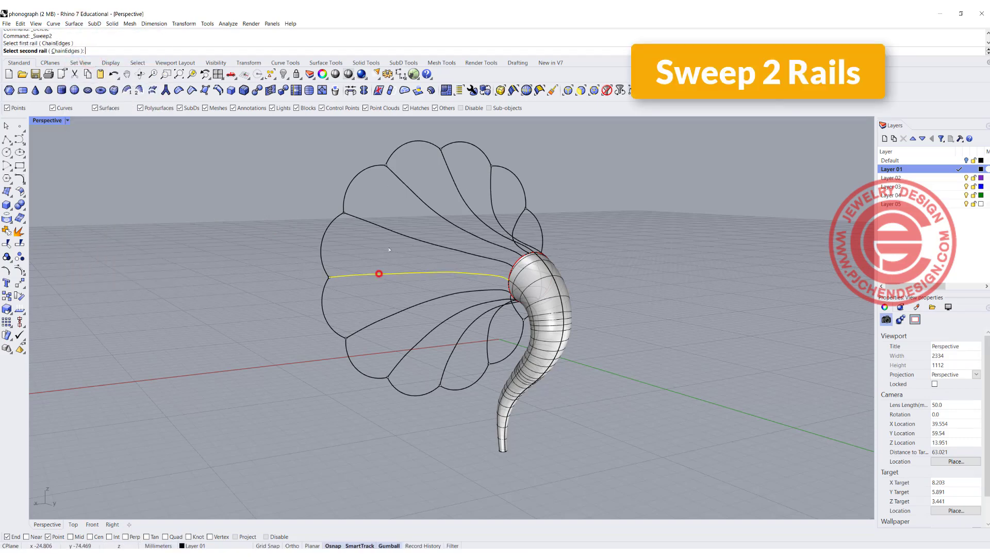
click(405, 238)
scroll(406, 238, up, 5)
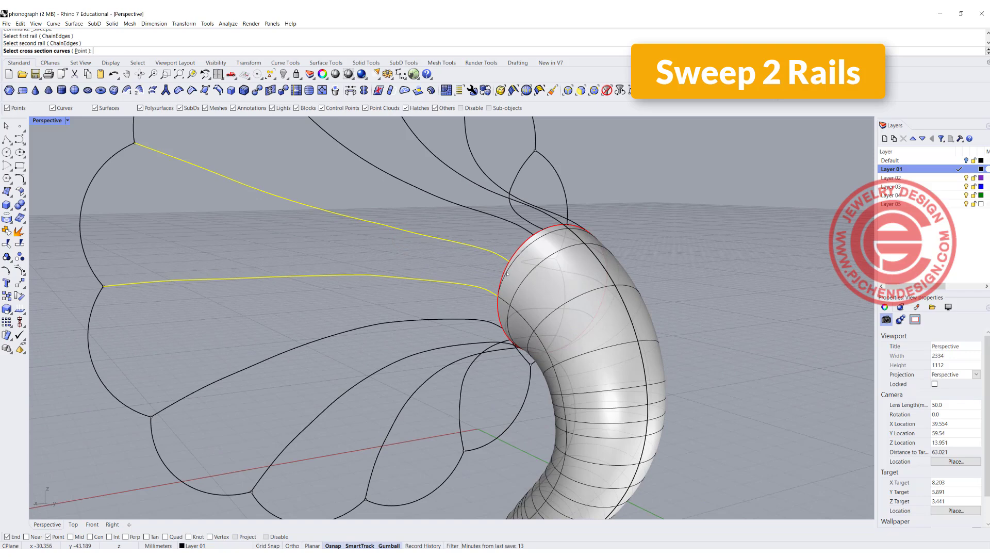
click(506, 269)
click(521, 289)
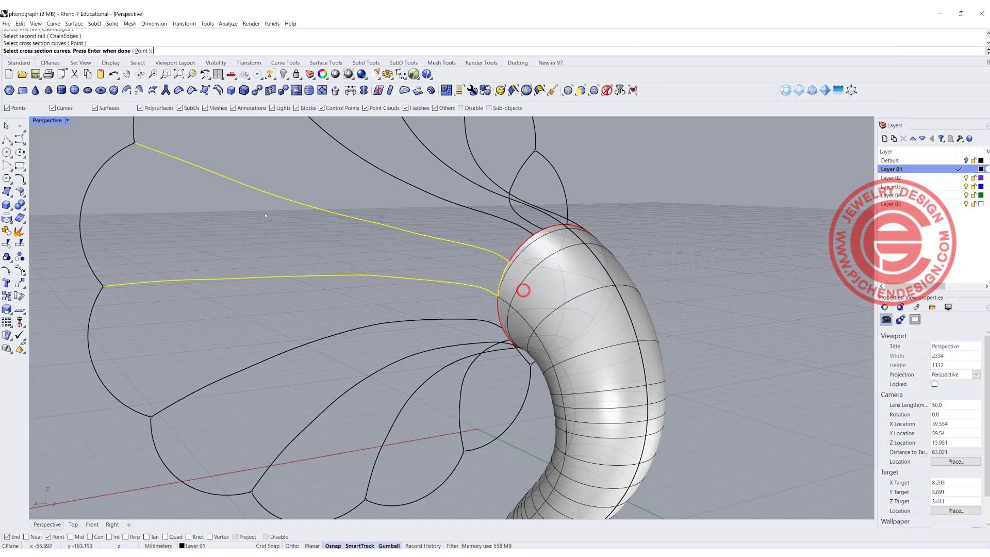
scroll(522, 290, down, 3)
right_click(187, 206)
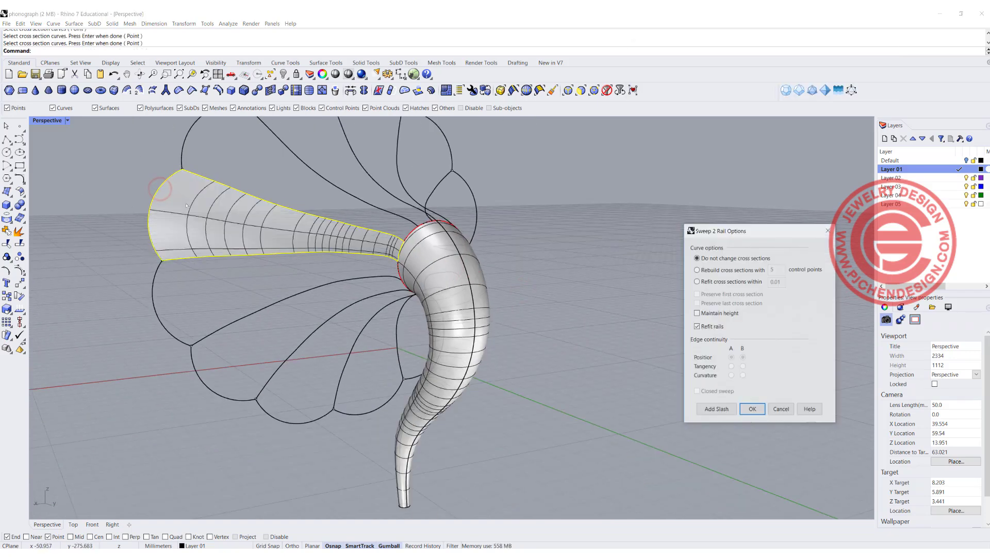
click(753, 409)
- Sweep 2 Rails for the panel above the first, between their shared rib and the next rib up, using the neck-ring segment and rim arc
scroll(739, 319, up, 4)
right_drag(310, 262, 482, 264)
scroll(344, 256, up, 6)
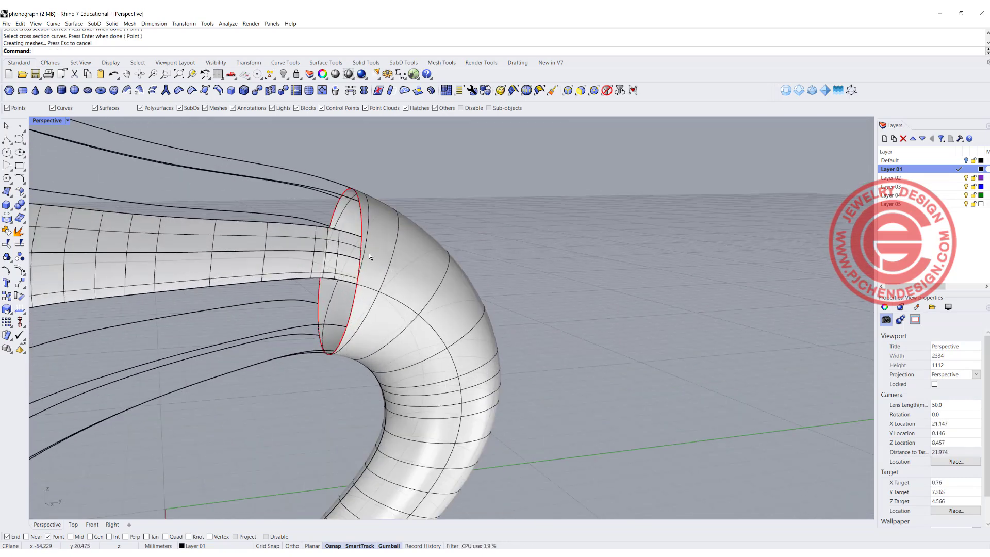
scroll(281, 248, down, 4)
right_drag(281, 248, 433, 278)
right_drag(524, 267, 401, 248)
scroll(411, 238, up, 2)
scroll(411, 238, up, 5)
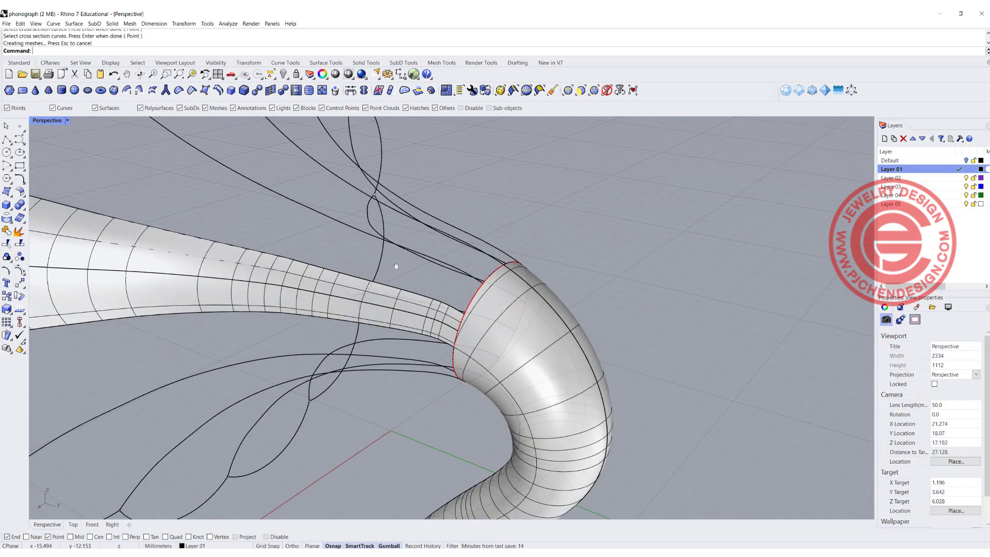
right_click(374, 250)
click(352, 236)
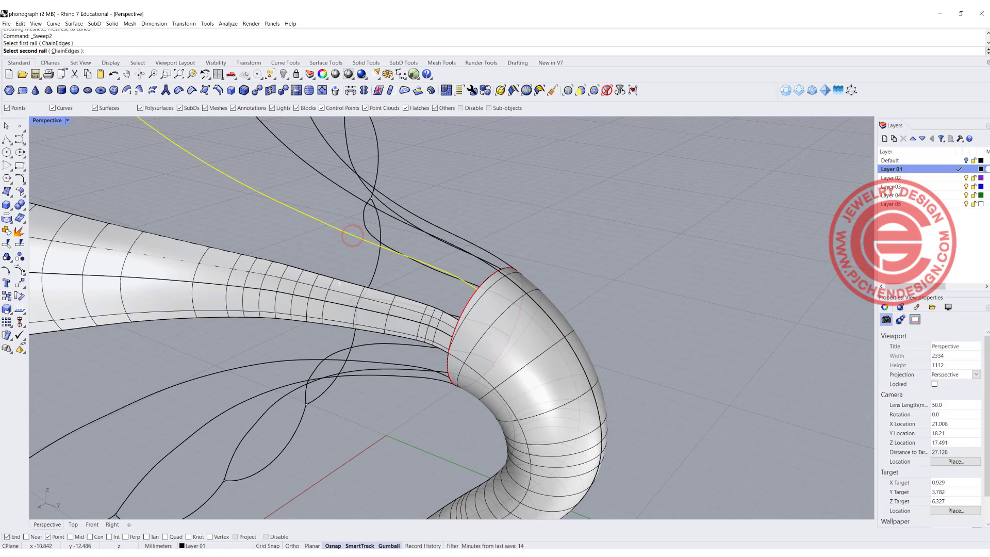
click(340, 279)
click(366, 301)
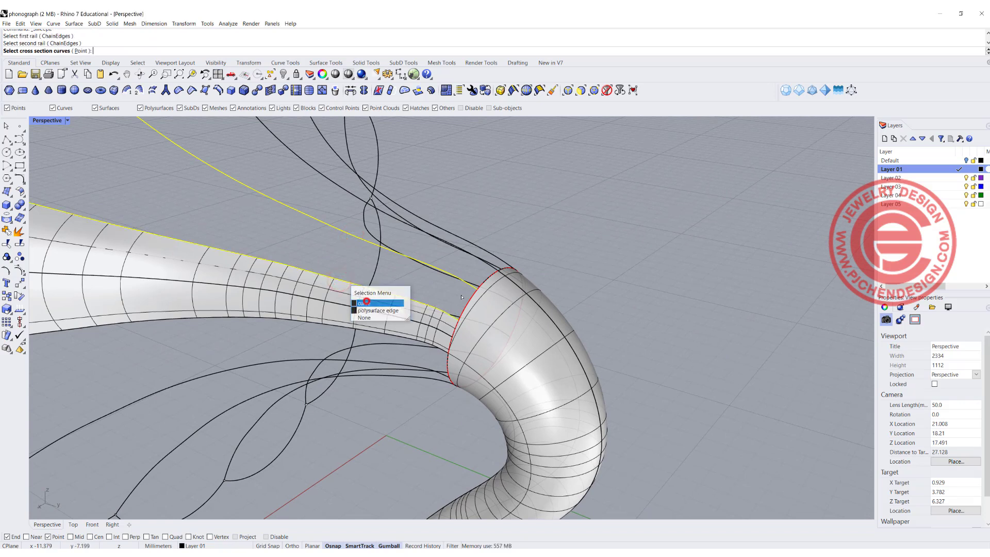
click(468, 304)
click(496, 327)
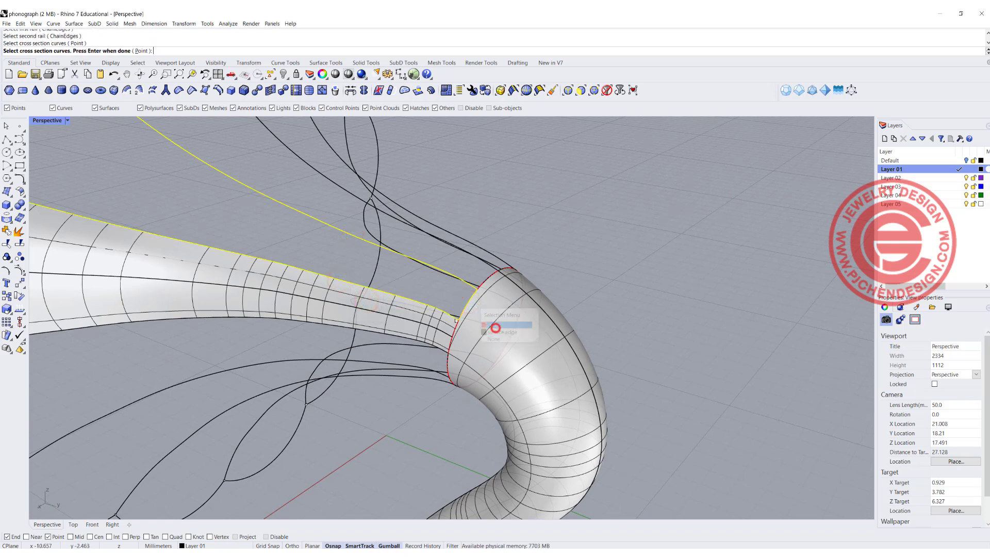
scroll(243, 255, down, 3)
shift+right_drag(116, 213, 199, 217)
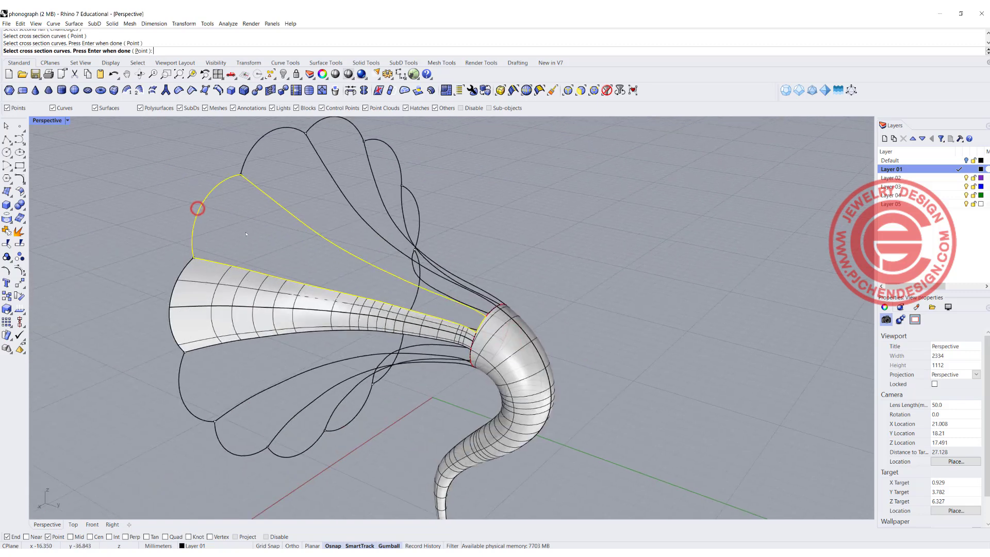
key(Return)
key(Return)
right_drag(379, 242, 483, 311)
scroll(482, 310, up, 5)
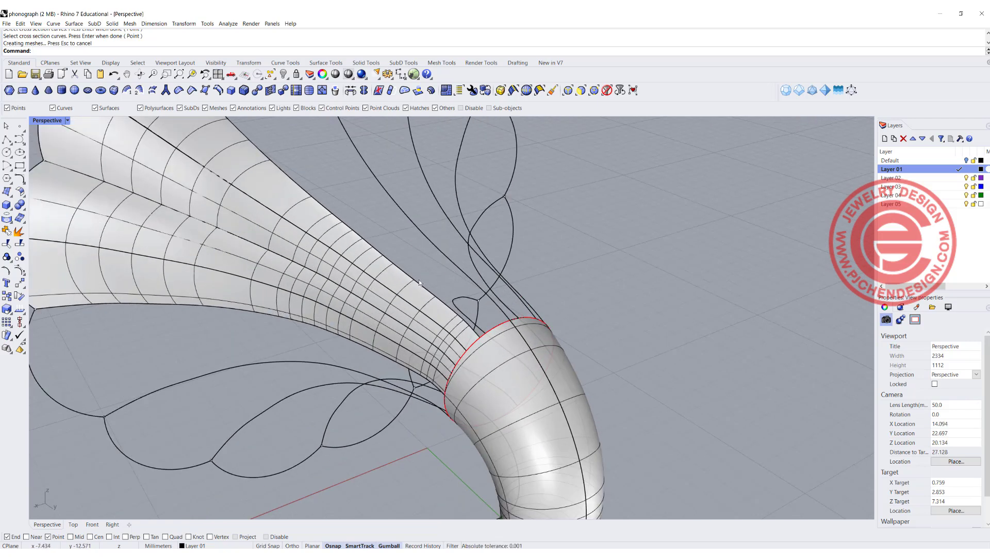
click(421, 285)
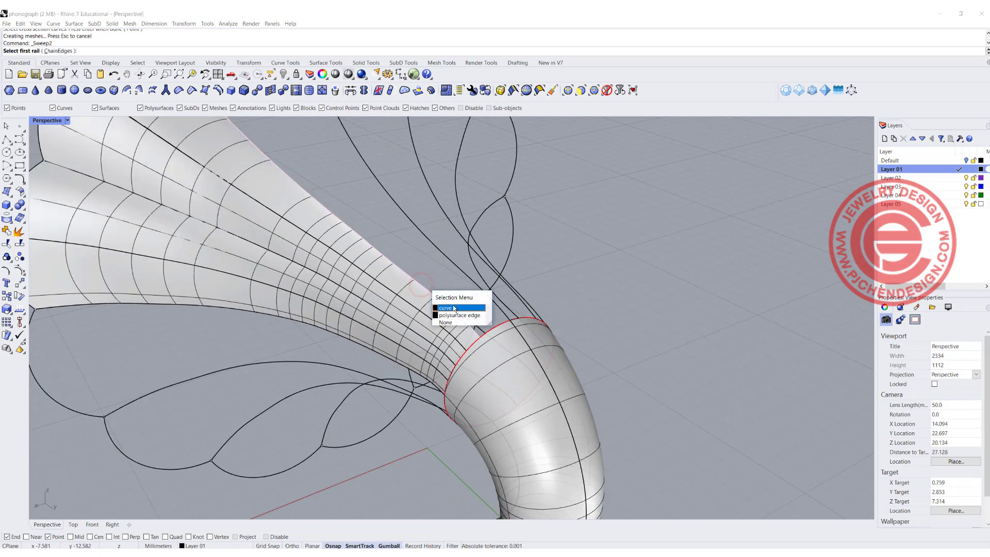
click(453, 308)
click(464, 271)
click(493, 327)
click(517, 363)
key(Escape)
- Split the upper piece of the red neck-ring curve at the end of the next rib
scroll(507, 320, up, 4)
click(505, 322)
click(527, 345)
click(20, 242)
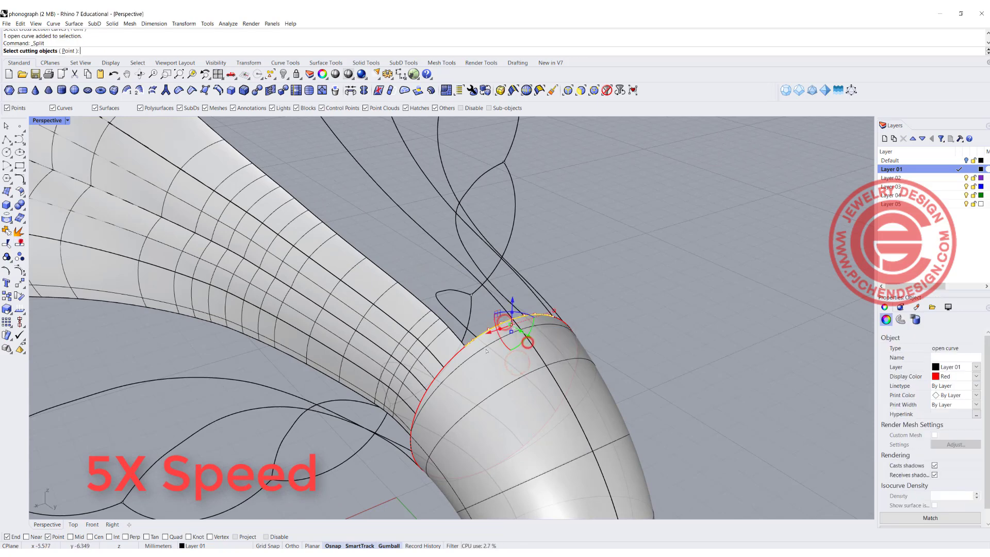
click(499, 300)
right_click(632, 322)
- Sweep the third panel upward between the second panel's free rib and the next rib, using the split ring piece and rim arc
scroll(359, 242, down, 9)
click(72, 22)
click(104, 56)
click(369, 266)
click(398, 289)
click(389, 254)
click(391, 282)
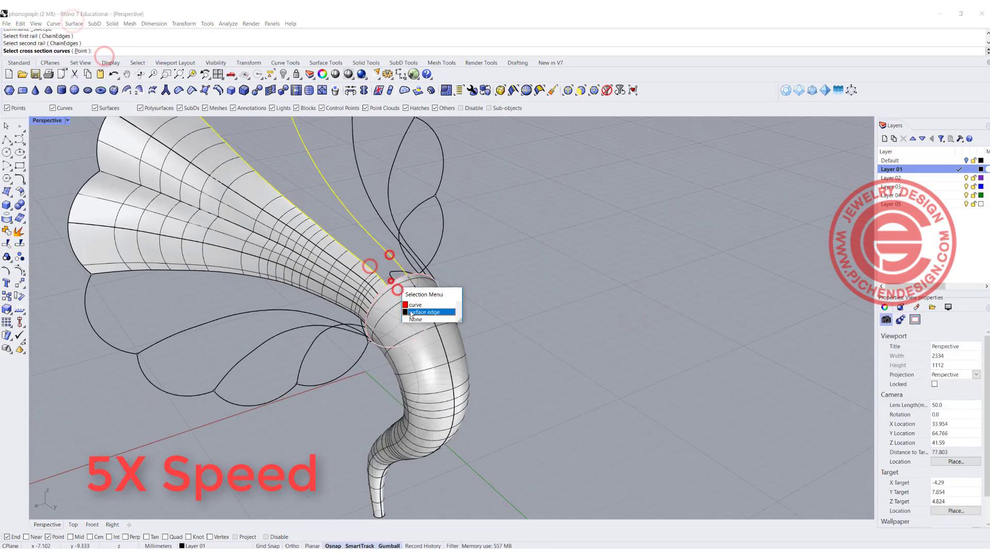
click(413, 311)
click(570, 285)
- Sweep the panel directly below the first one between its lower rib and the next, with the ring segment and rim arc as sections
click(328, 291)
click(349, 315)
click(333, 319)
click(377, 311)
click(397, 331)
scroll(407, 310, down, 6)
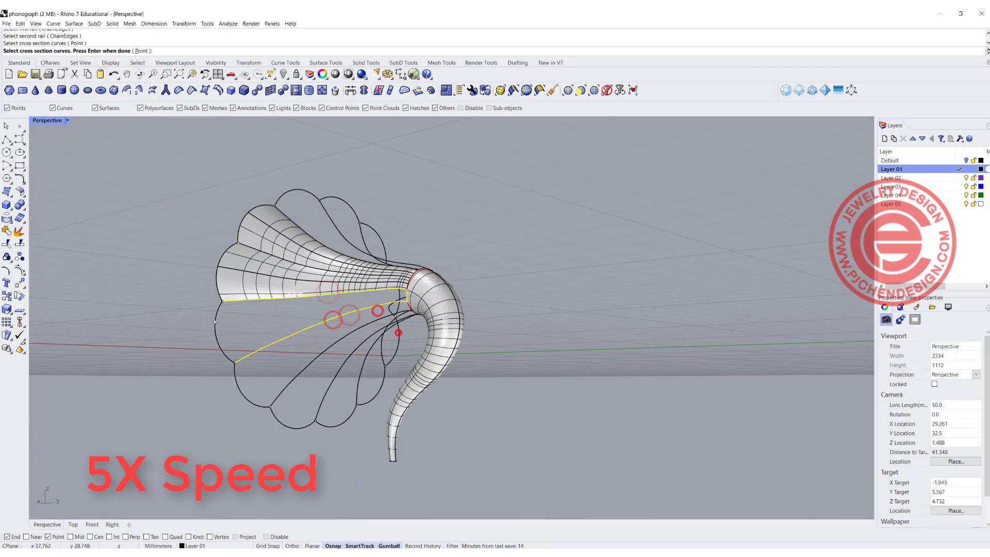
click(214, 321)
- Sweep the second panel below the first one between the next rib pair, leaving the cross sections unchanged
click(368, 216)
click(389, 238)
click(376, 234)
click(381, 217)
click(396, 240)
click(128, 382)
right_click(128, 382)
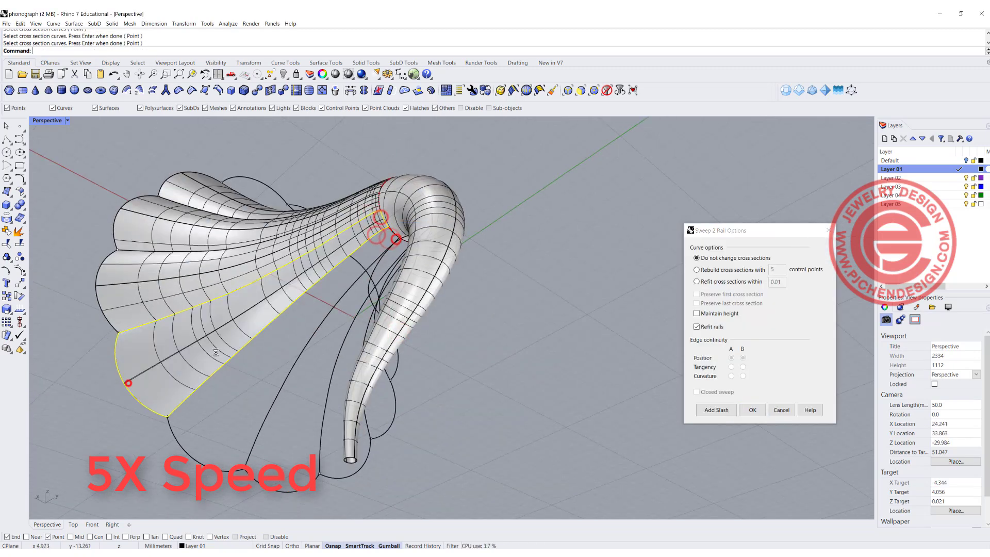
key(Return)
- Continue down the bell with a Sweep 2 Rails panel between the lowest swept rib and its neighbour, using their ring segment and rim arc
click(279, 315)
click(315, 330)
click(368, 240)
click(312, 305)
click(316, 283)
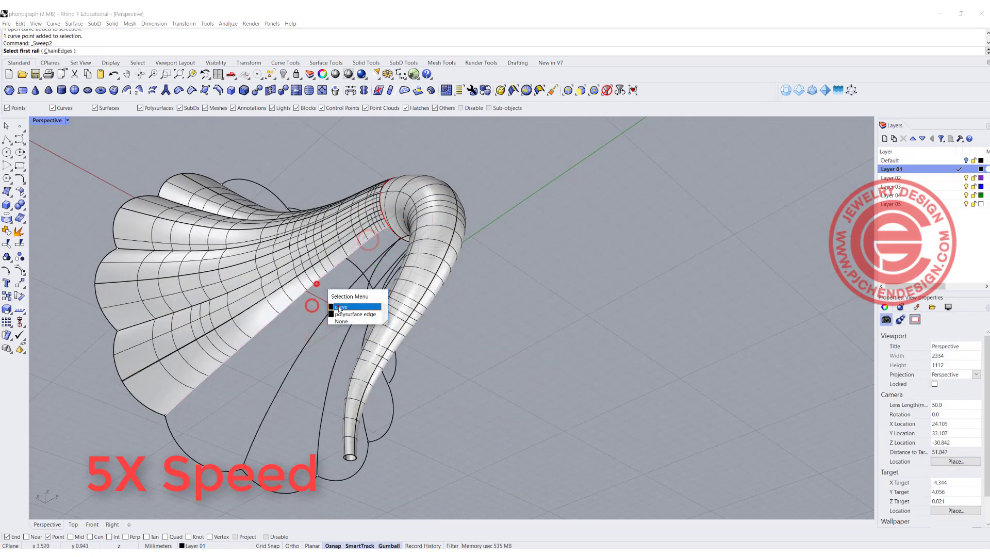
click(339, 303)
click(340, 299)
click(368, 329)
click(395, 234)
click(408, 257)
click(177, 446)
right_click(177, 446)
- Sweep the next panel on the bell's underside between the last panel's free rib and the adjacent rib, including the neck end and rim arc
right_drag(244, 432, 251, 367)
right_click(251, 367)
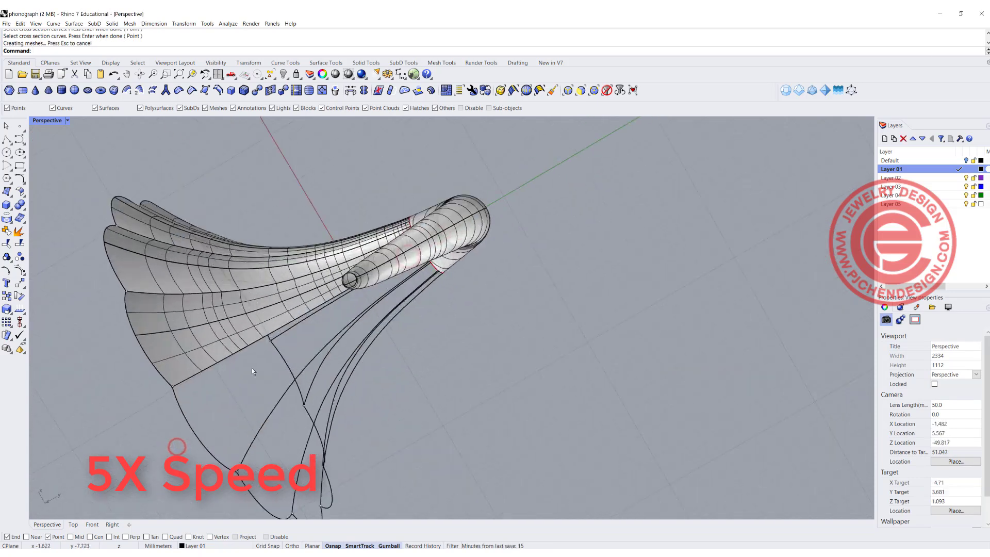
right_click(237, 356)
click(225, 349)
click(255, 353)
click(284, 407)
scroll(495, 222, up, 6)
click(506, 224)
click(525, 248)
click(102, 413)
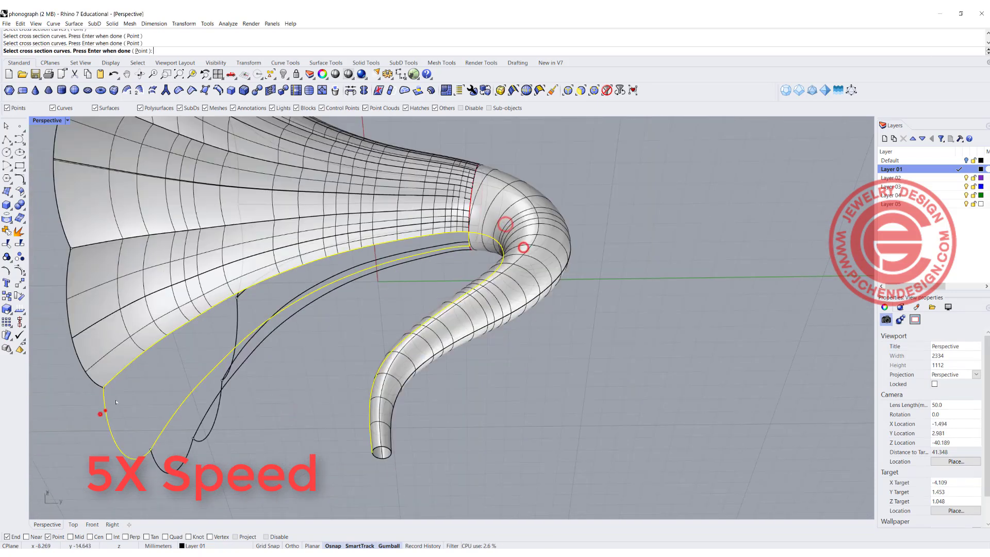
right_click(101, 413)
- Seen from below, sweep another underside panel between the next two ribs, with the red ring segment and rim arc as sections
click(293, 247)
click(312, 269)
click(273, 313)
click(256, 270)
click(295, 249)
click(323, 272)
click(270, 316)
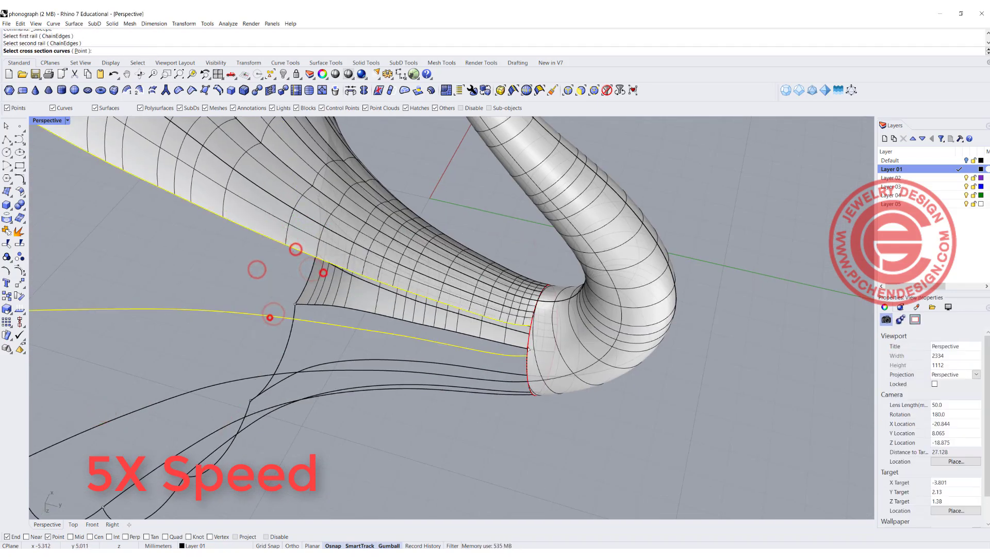
click(526, 347)
click(550, 358)
scroll(415, 300, down, 4)
click(139, 214)
right_click(139, 213)
- Sweep the following underside panel from the newest free rib to the next one, using its ring segment and rim arc
click(345, 272)
click(367, 297)
click(360, 339)
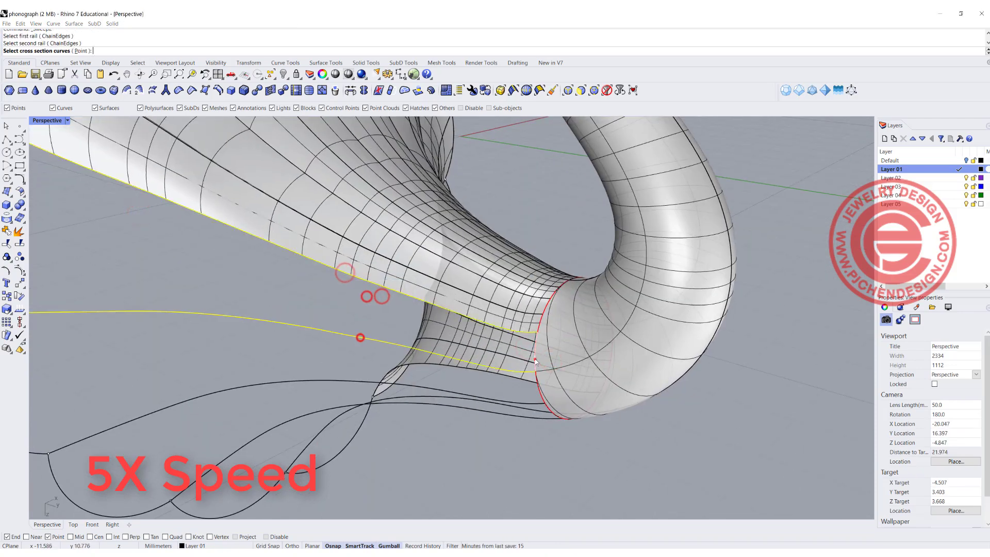
click(534, 358)
click(564, 362)
scroll(563, 360, down, 4)
click(139, 222)
right_click(138, 221)
- Carry the panels toward the opposite side with a two-rail sweep between the next rib pair, its red ring curve and rim arc
right_drag(139, 221, 289, 258)
key(Return)
click(411, 295)
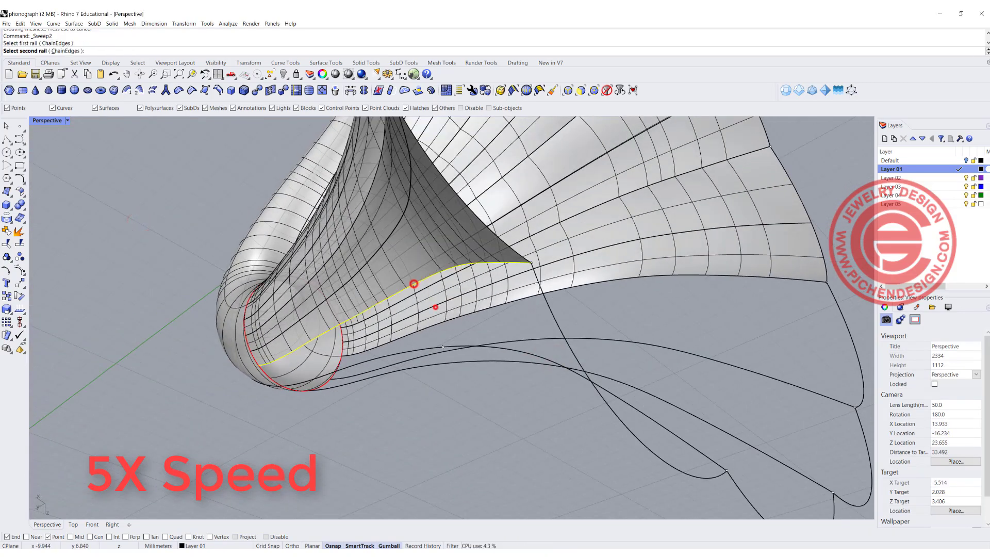
right_drag(410, 296, 433, 310)
click(422, 339)
click(268, 375)
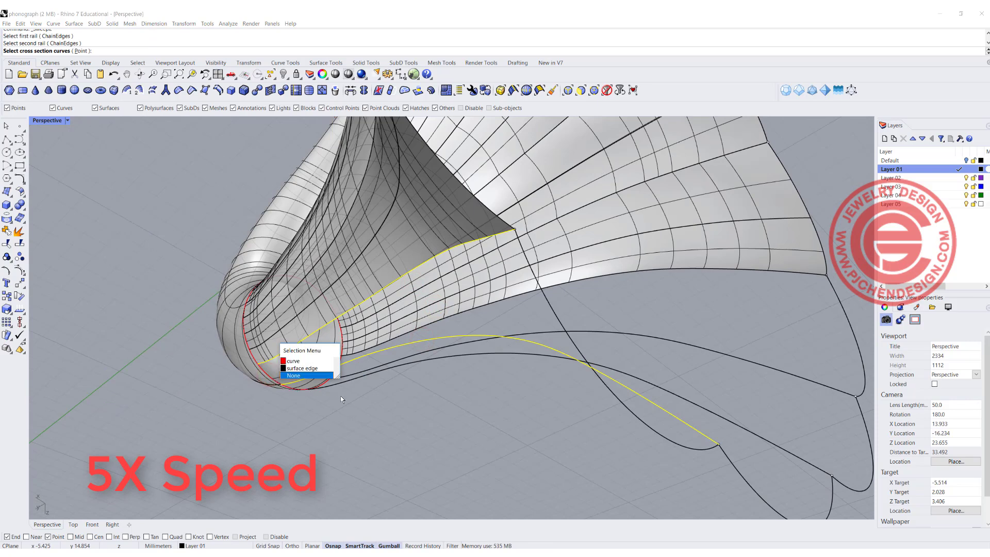
click(294, 361)
right_drag(393, 414, 428, 361)
click(668, 186)
right_click(667, 186)
- Sweep the lowest open panel on the opposite side of the bell between its two ribs, rim arc and ring segment
click(667, 278)
click(699, 306)
click(765, 265)
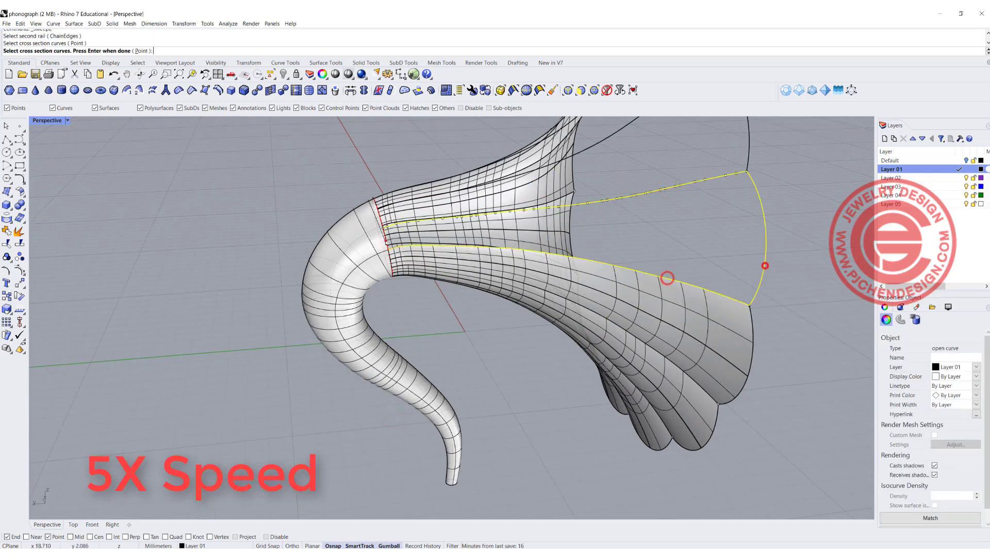
click(385, 240)
click(402, 263)
key(Return)
key(Return)
- Sweep the next panel up the opposite side of the bell, using its two ribs, rim arc and neck-ring segment
scroll(538, 397, down, 4)
key(Return)
click(631, 202)
click(670, 229)
click(438, 282)
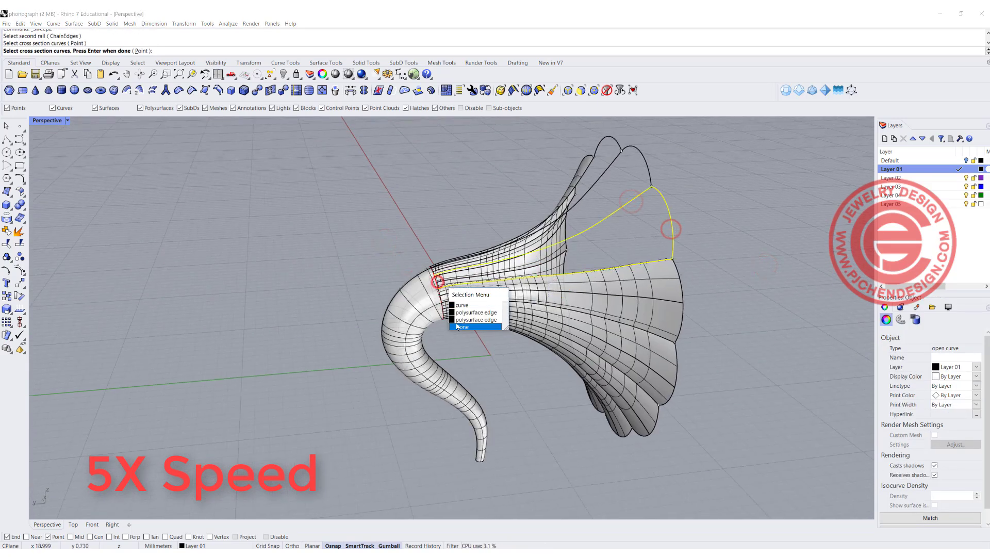
click(456, 327)
scroll(432, 279, up, 7)
click(437, 282)
click(455, 303)
key(Return)
key(Return)
- Split the remaining neck-ring curve with the Point option at the rib end between the last two open panels
right_drag(567, 287, 572, 335)
click(422, 255)
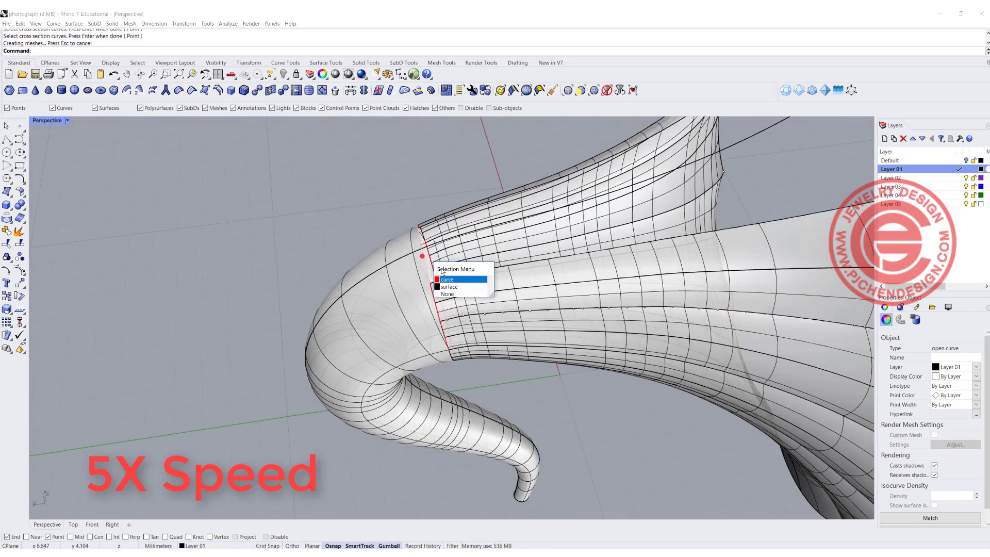
click(442, 279)
click(19, 244)
click(67, 50)
click(421, 248)
key(Return)
- Sweep the second-to-last open panel between its two ribs, using the rim arc and the newly split ring piece
click(779, 171)
scroll(779, 171, down, 5)
shift+right_drag(779, 171, 621, 241)
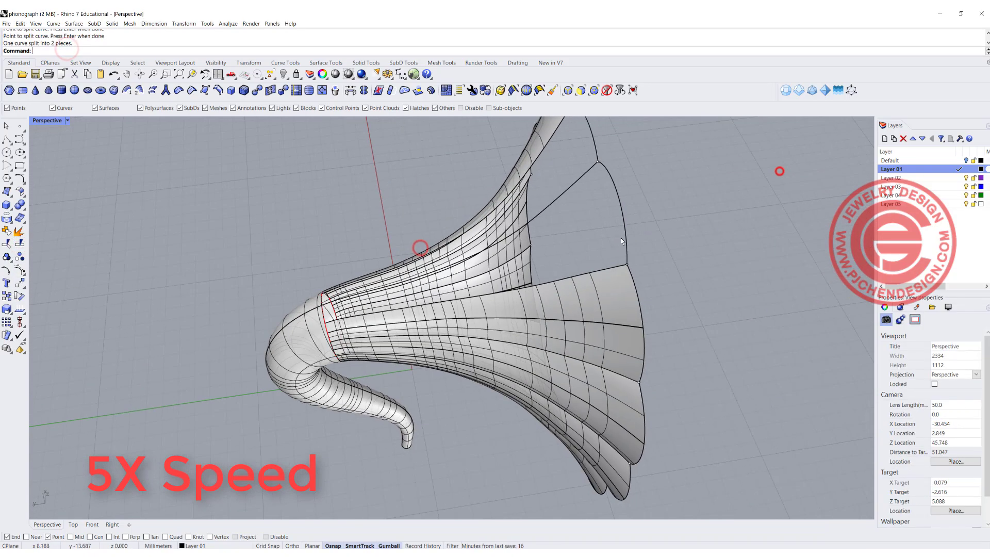
click(75, 23)
click(82, 60)
click(585, 176)
click(607, 268)
click(635, 294)
click(628, 249)
click(324, 318)
click(353, 340)
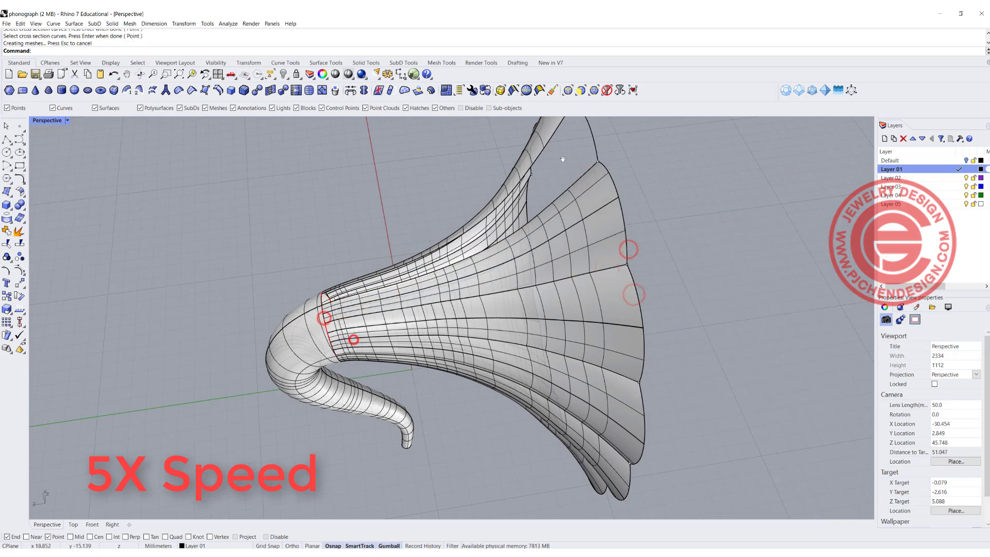
- Close the bell by sweeping the last open panel between the two remaining edge ribs, rim arc and ring piece
shift+right_drag(563, 159, 568, 201)
click(563, 185)
click(597, 206)
click(594, 238)
click(616, 259)
click(600, 210)
click(326, 359)
click(348, 362)
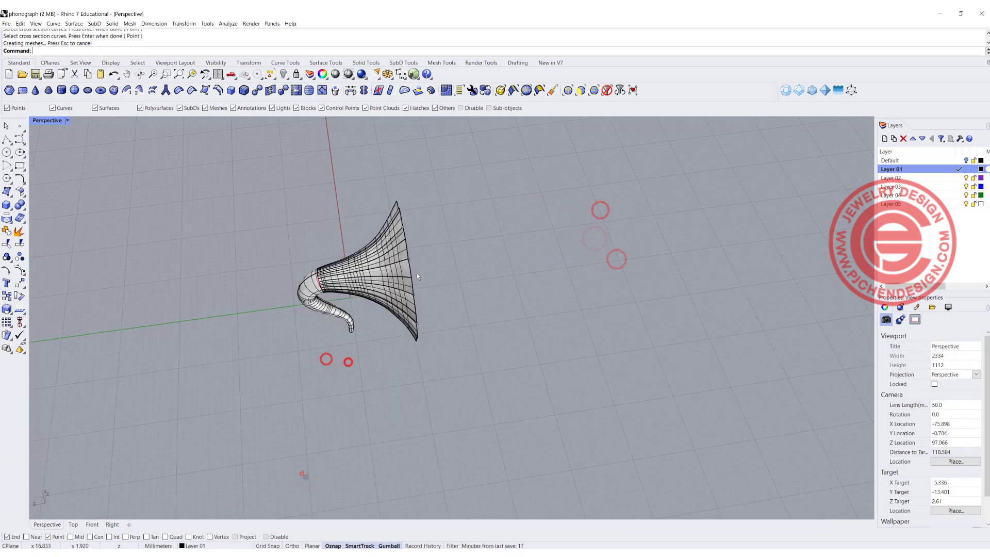
- Inspect the horn from several sides, checking the neck and the bell panels by selecting each group
scroll(417, 276, up, 4)
right_drag(480, 276, 370, 232)
right_drag(447, 263, 478, 255)
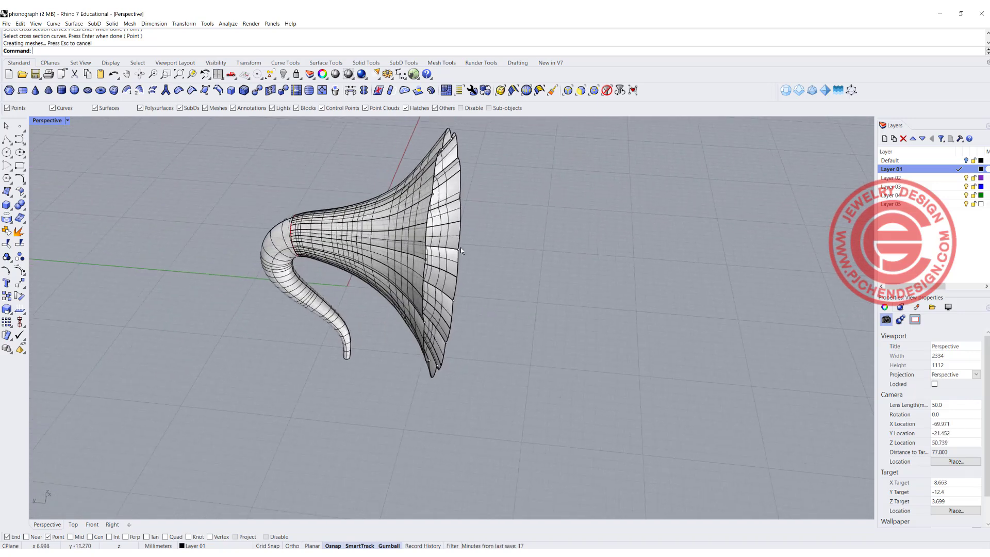
right_drag(416, 287, 558, 272)
right_drag(449, 282, 415, 249)
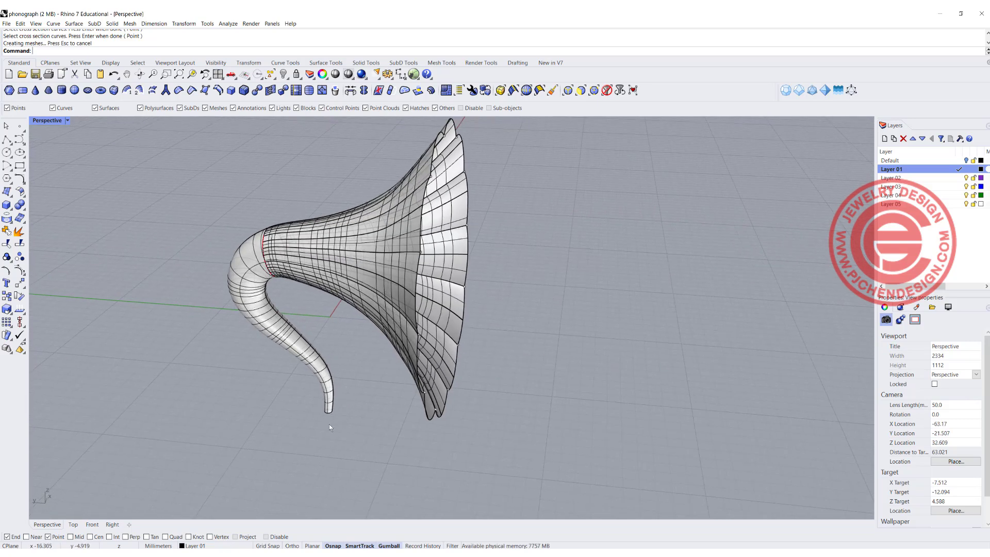
drag(221, 310, 220, 310)
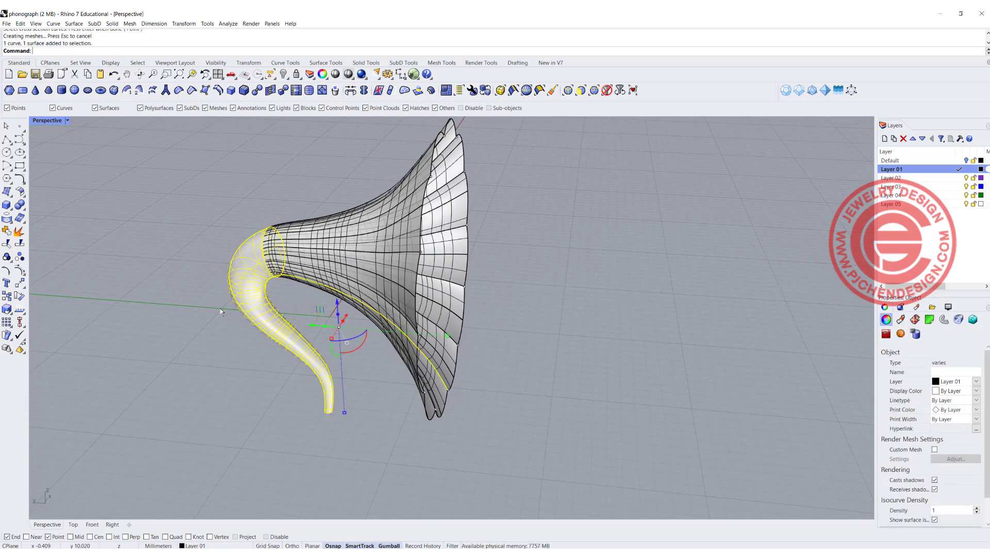
drag(542, 413, 389, 172)
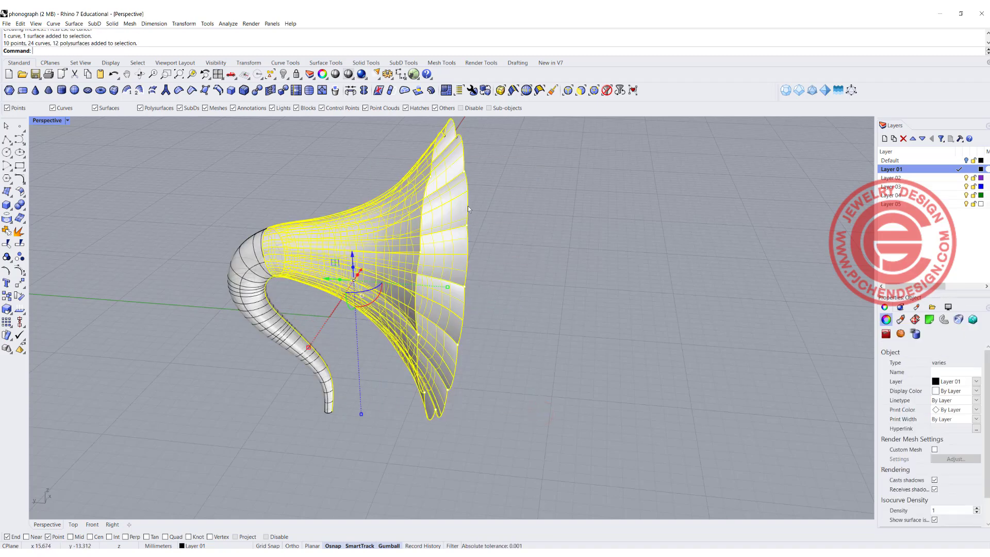
click(512, 258)
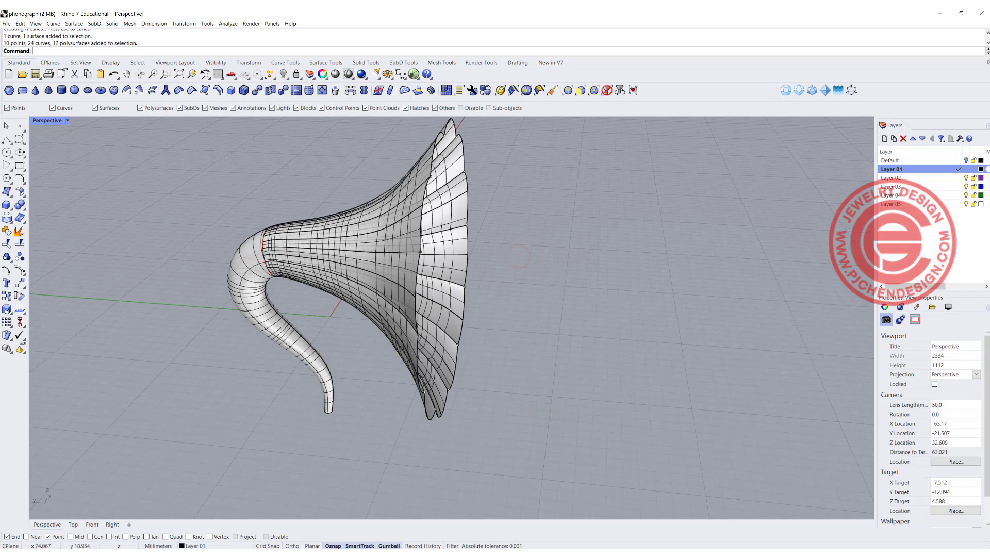
- Select all the curves in the model and hide them
click(284, 75)
click(272, 141)
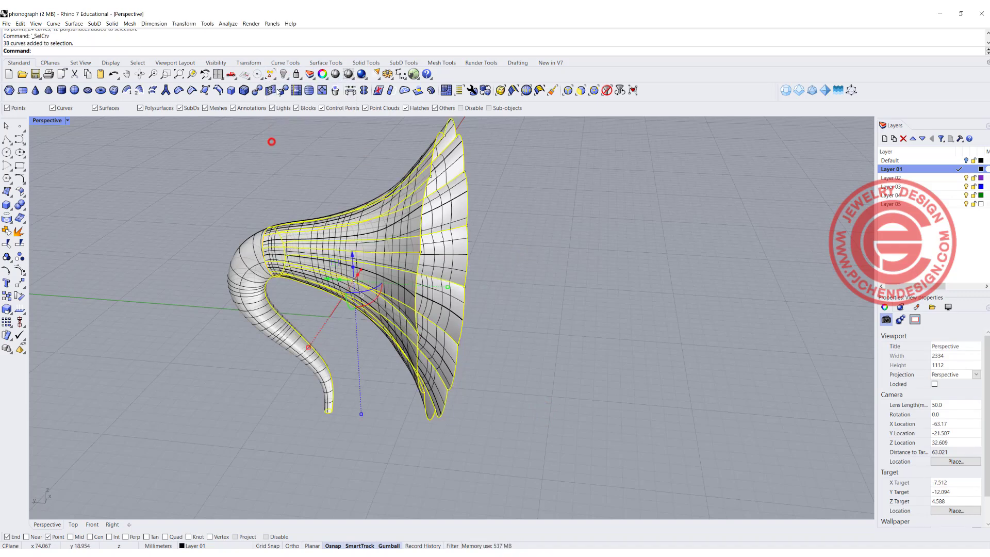
click(282, 77)
- Join the twelve bell panels into a single polysurface
scroll(506, 231, down, 4)
mouse_move(506, 231)
right_down()
mouse_move(400, 210)
mouse_move(513, 231)
right_up()
drag(392, 330, 351, 194)
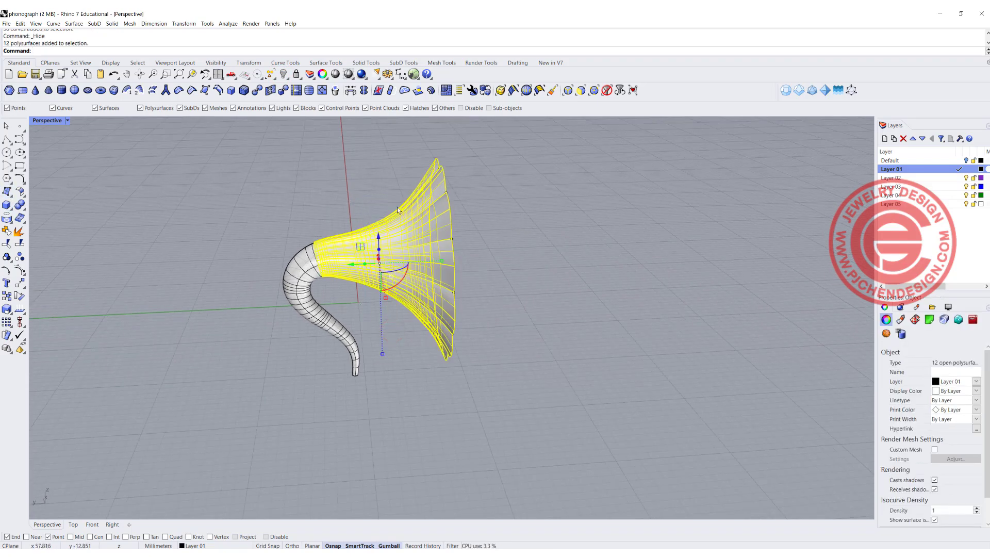
click(6, 231)
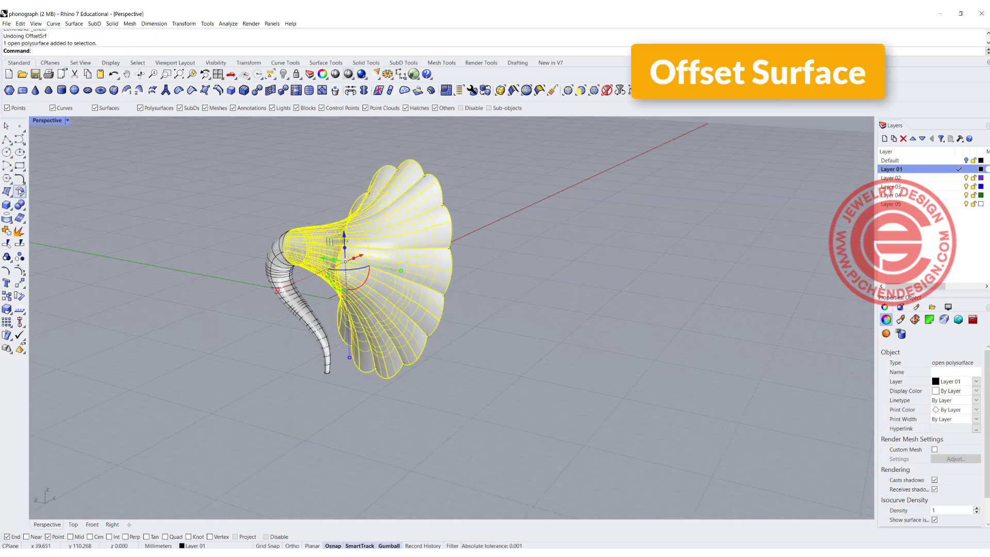
- Offset the joined bell by 0.4 mm as a solid with round corners, deleting the input surface
click(20, 191)
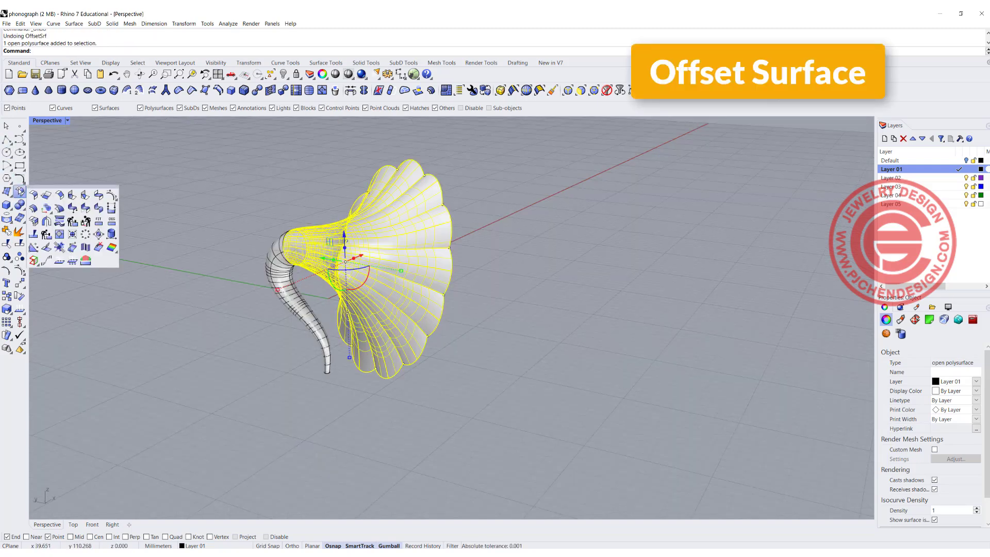
click(46, 208)
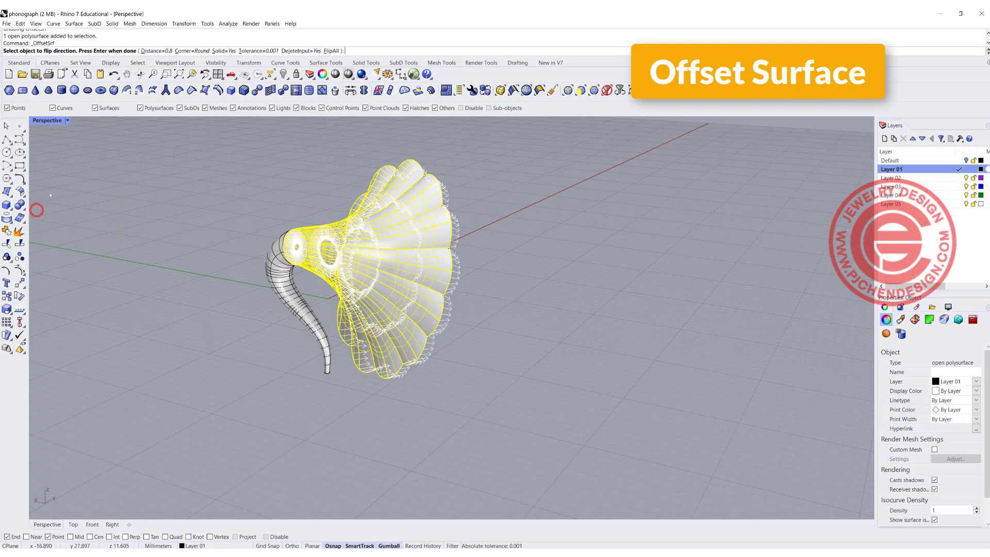
click(157, 51)
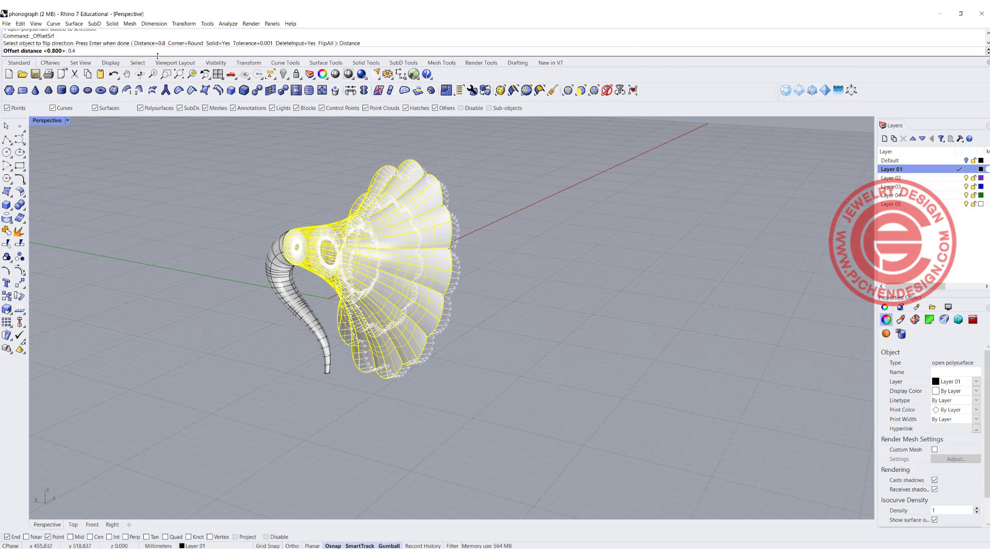
key(Return)
key(Return)
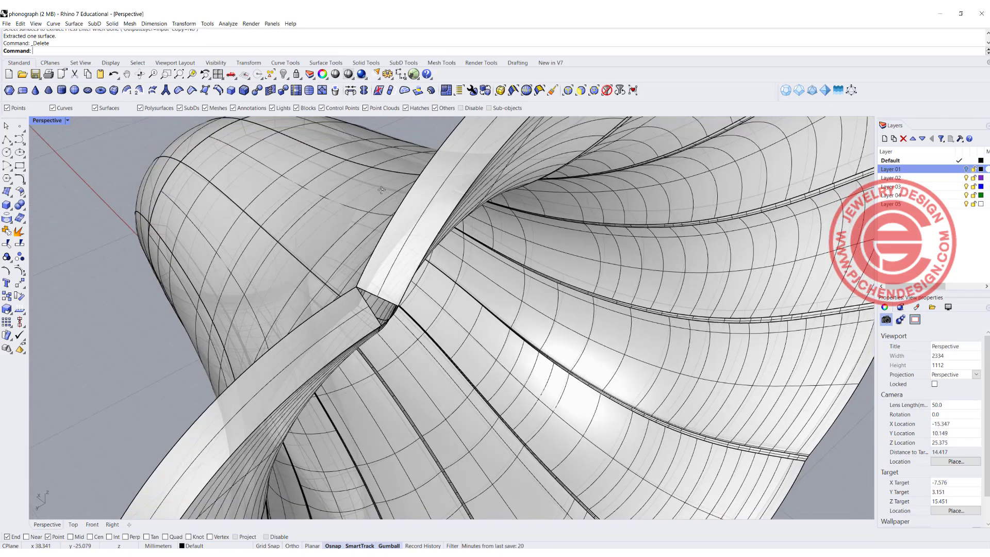
- Cap the planar opening in the thickened bell's rim at the notch between two scallops
right_drag(382, 190, 388, 190)
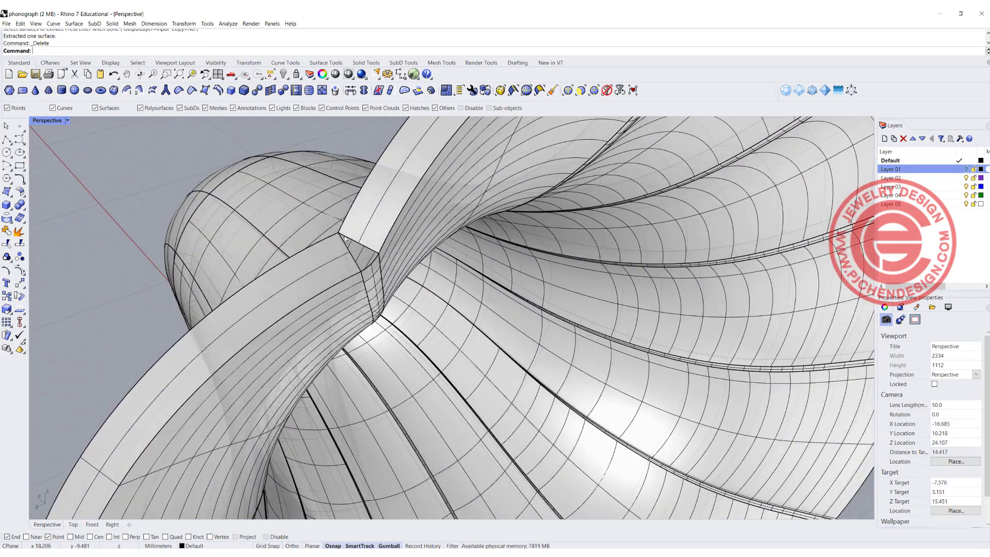
scroll(345, 238, up, 3)
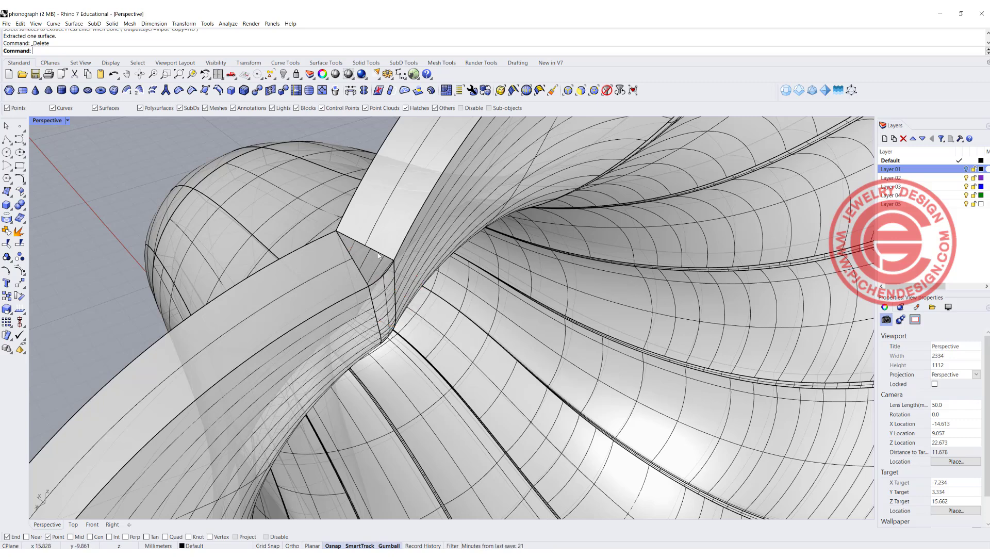
click(386, 240)
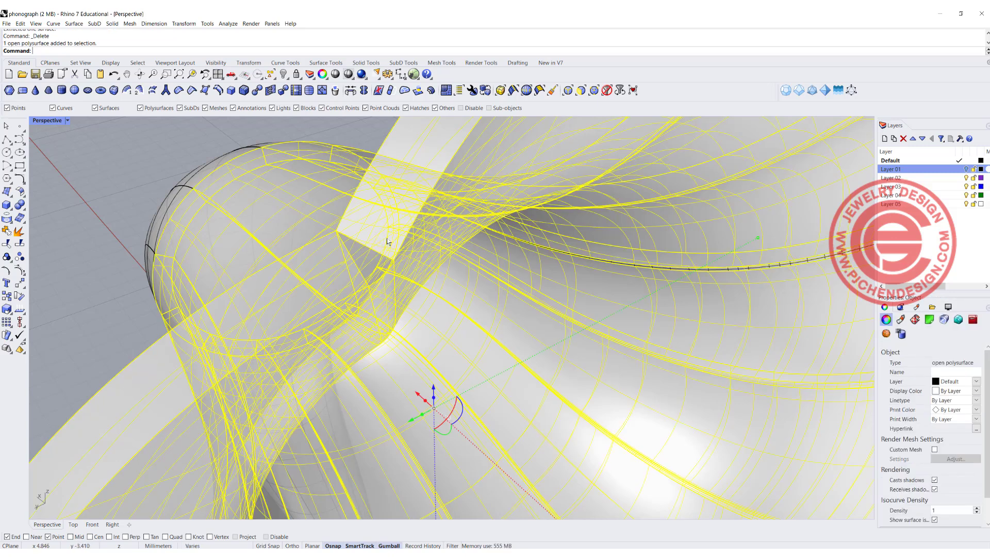
text(Cap)
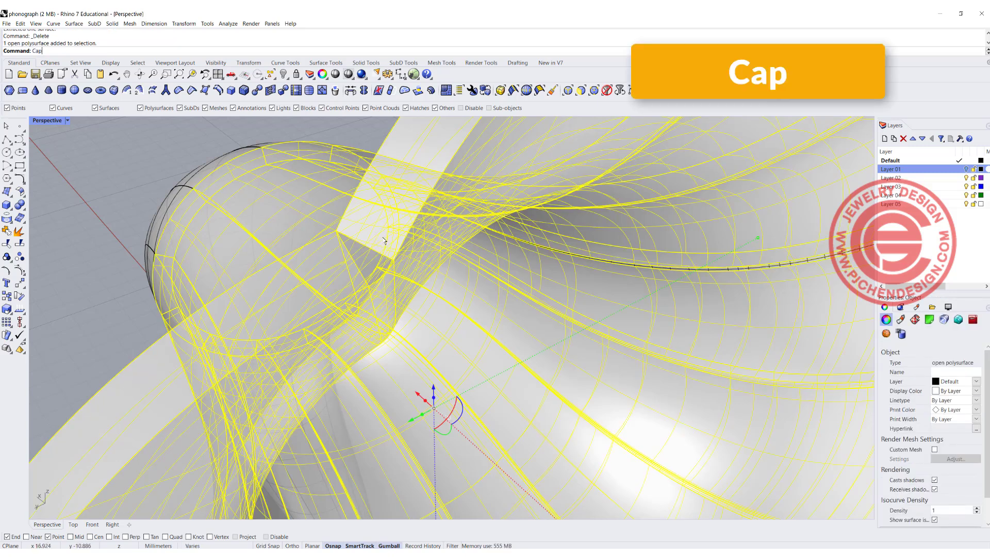
key(Return)
click(112, 226)
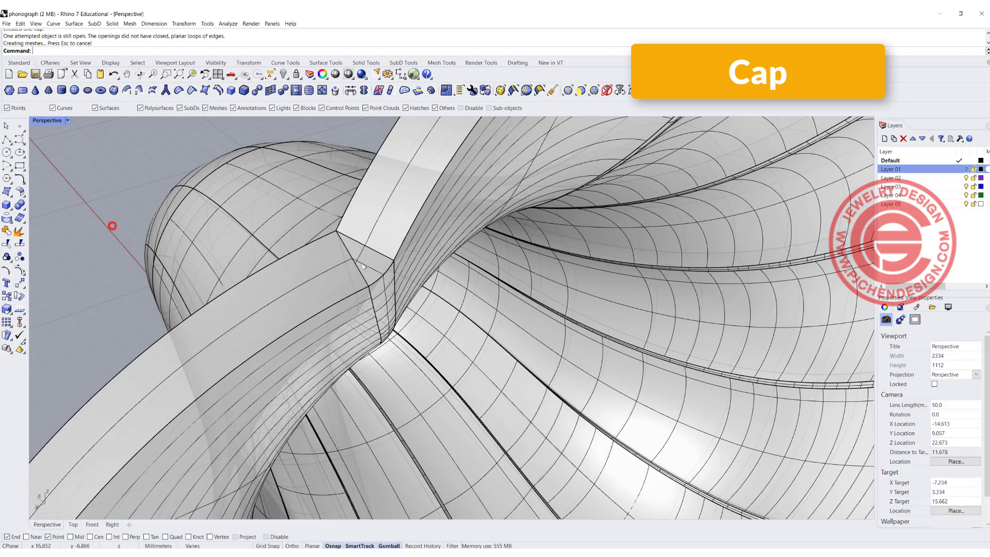
- Cap both open ends of the curved neck surface to make it a closed solid
scroll(315, 172, down, 8)
right_drag(315, 173, 386, 223)
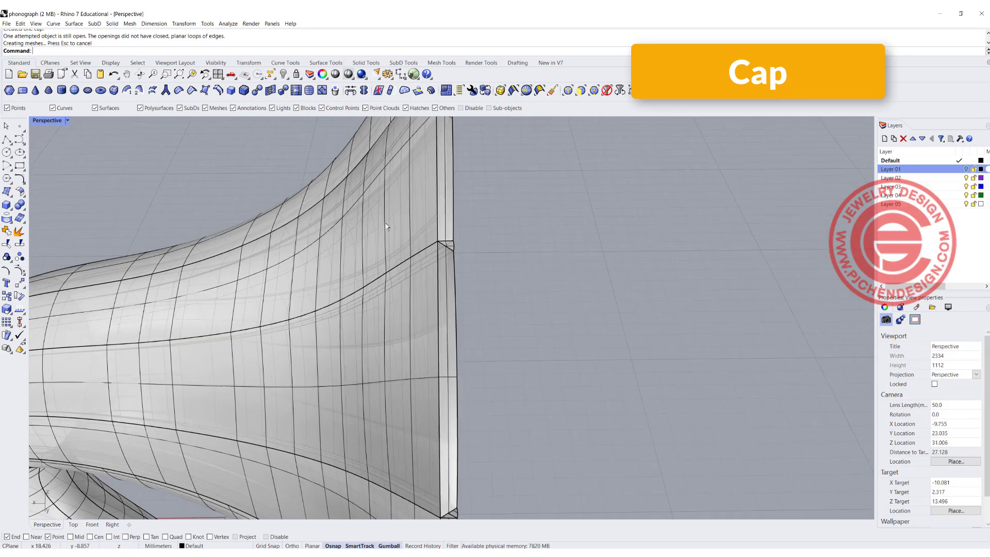
scroll(386, 224, down, 8)
shift+right_drag(236, 291, 322, 240)
click(269, 248)
right_drag(314, 289, 347, 283)
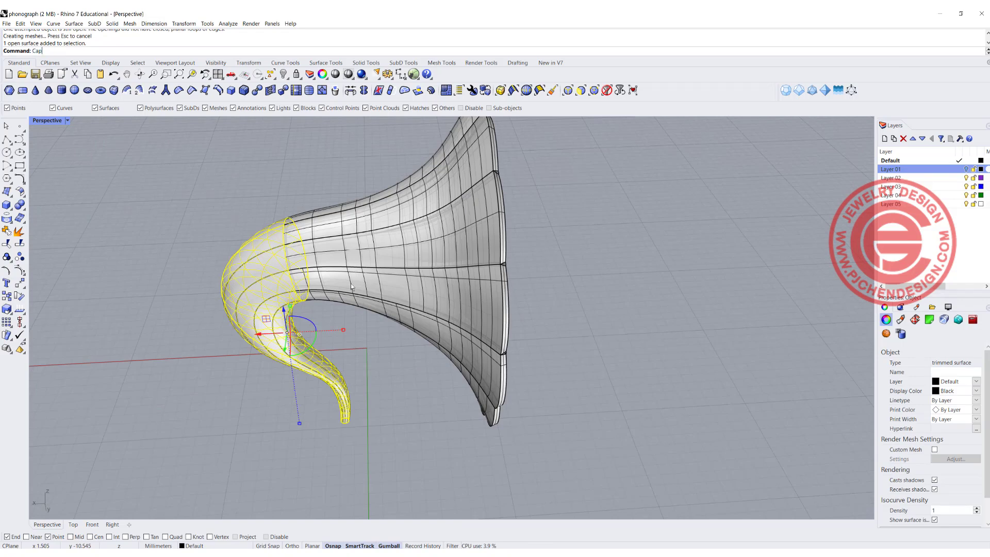
key(Return)
click(159, 225)
- Examine the finished horn from the front, inside the bell and around the capped neck
right_drag(265, 252, 437, 288)
scroll(544, 276, up, 6)
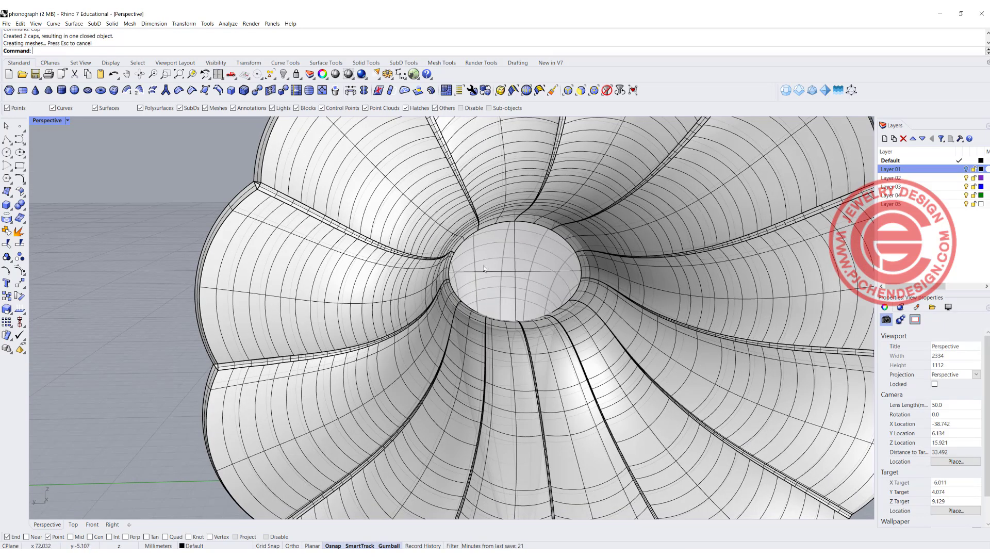
scroll(484, 265, down, 4)
right_drag(505, 290, 462, 286)
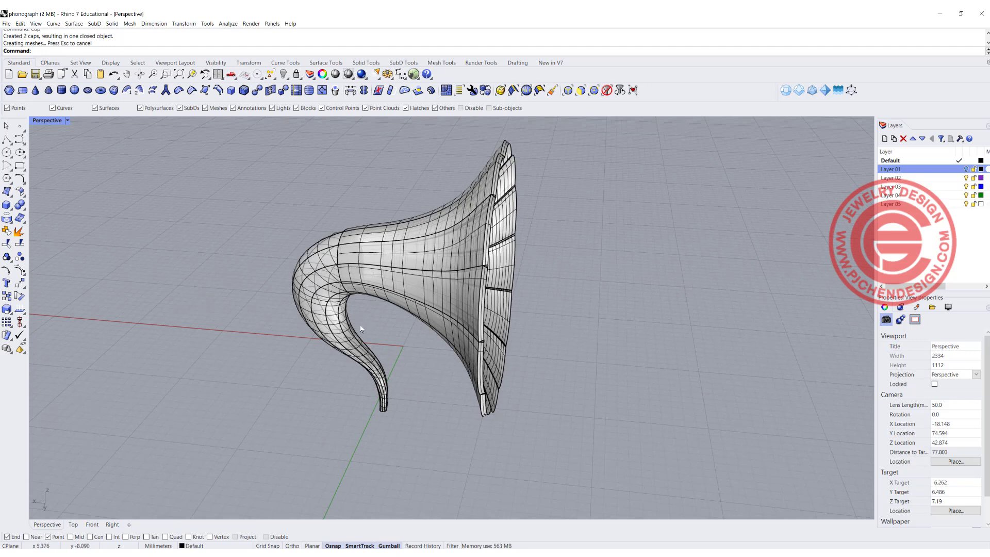
scroll(496, 285, down, 4)
right_drag(496, 285, 441, 296)
scroll(452, 272, up, 6)
scroll(490, 283, down, 2)
mouse_move(441, 297)
right_down()
mouse_move(431, 280)
mouse_move(395, 273)
mouse_move(400, 289)
mouse_move(456, 289)
right_up()
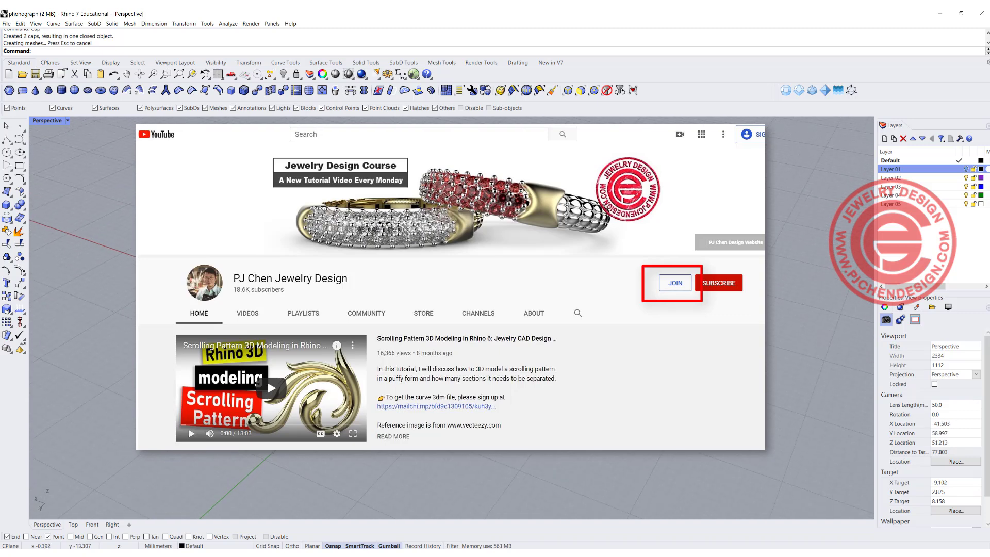
scroll(453, 287, up, 2)
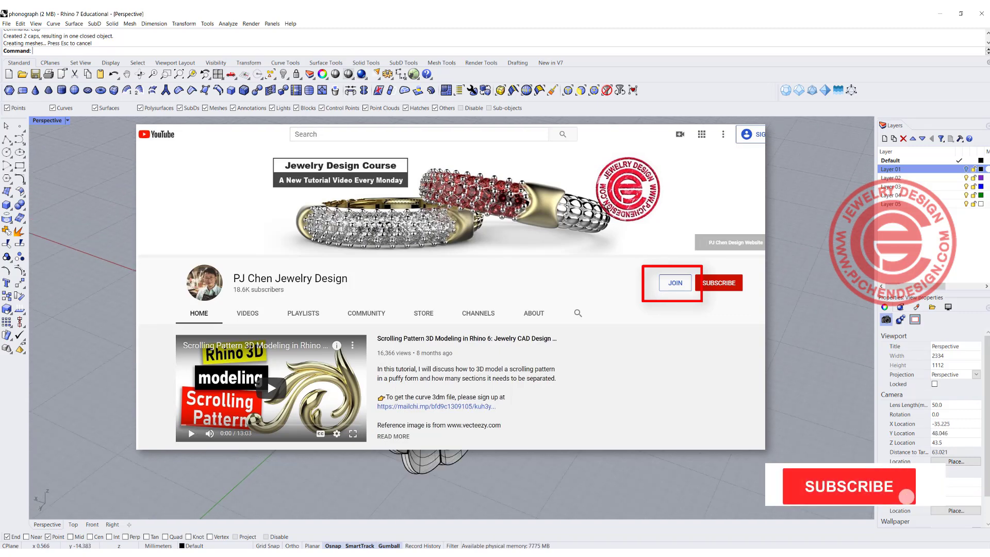